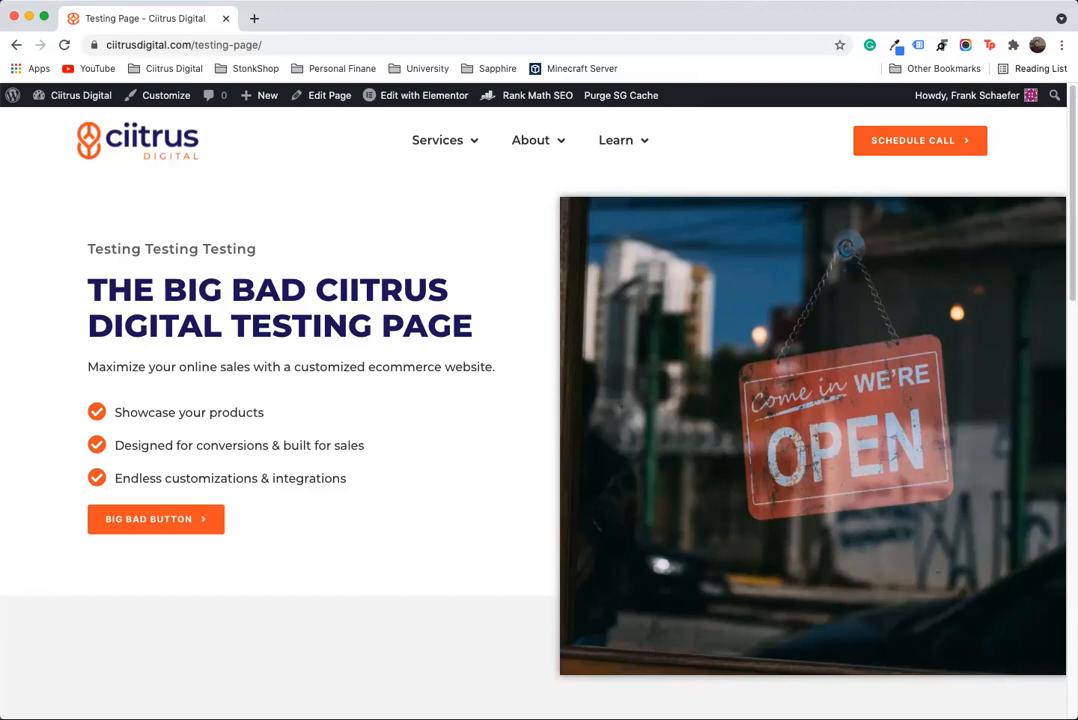
Step: Preview the lead form popup that the Big Bad Button opens on the testing page, and close it
click(156, 519)
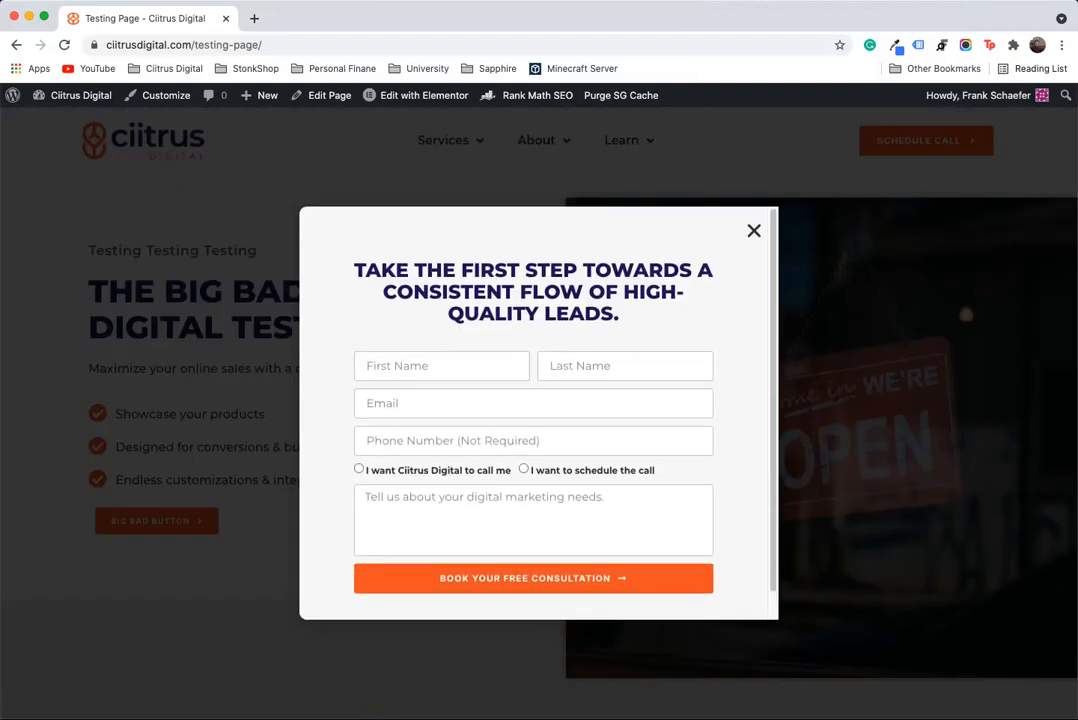
click(754, 231)
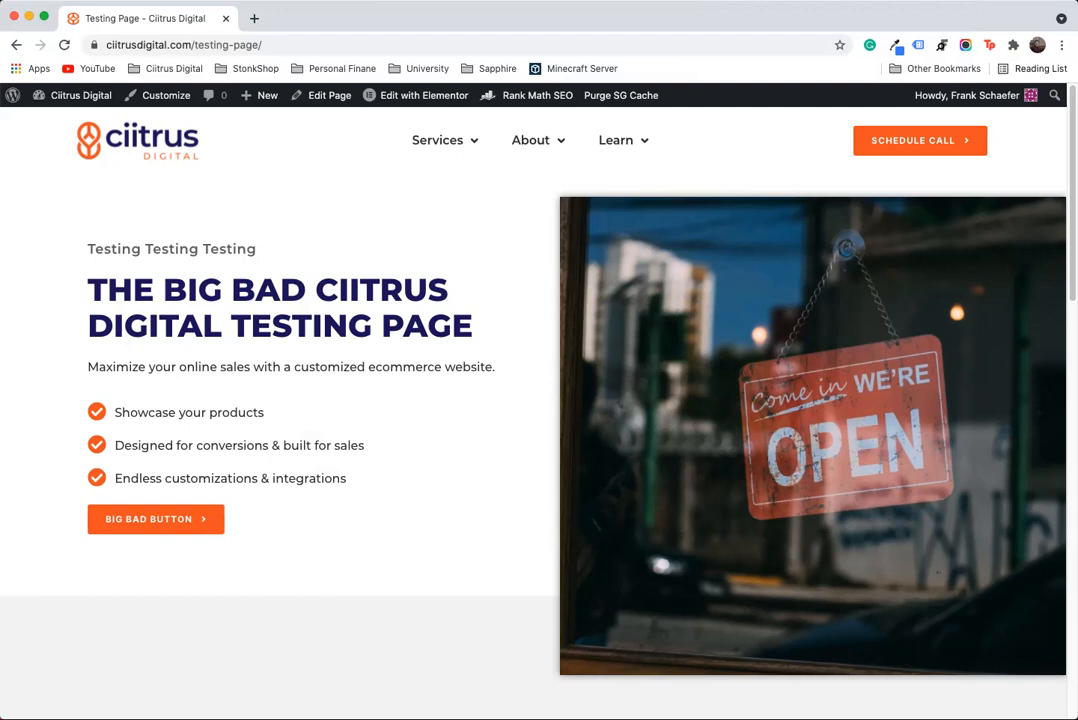
Step: Go to the WordPress admin area and open the list of Elementor popup templates
mouse_move(12, 95)
click(43, 118)
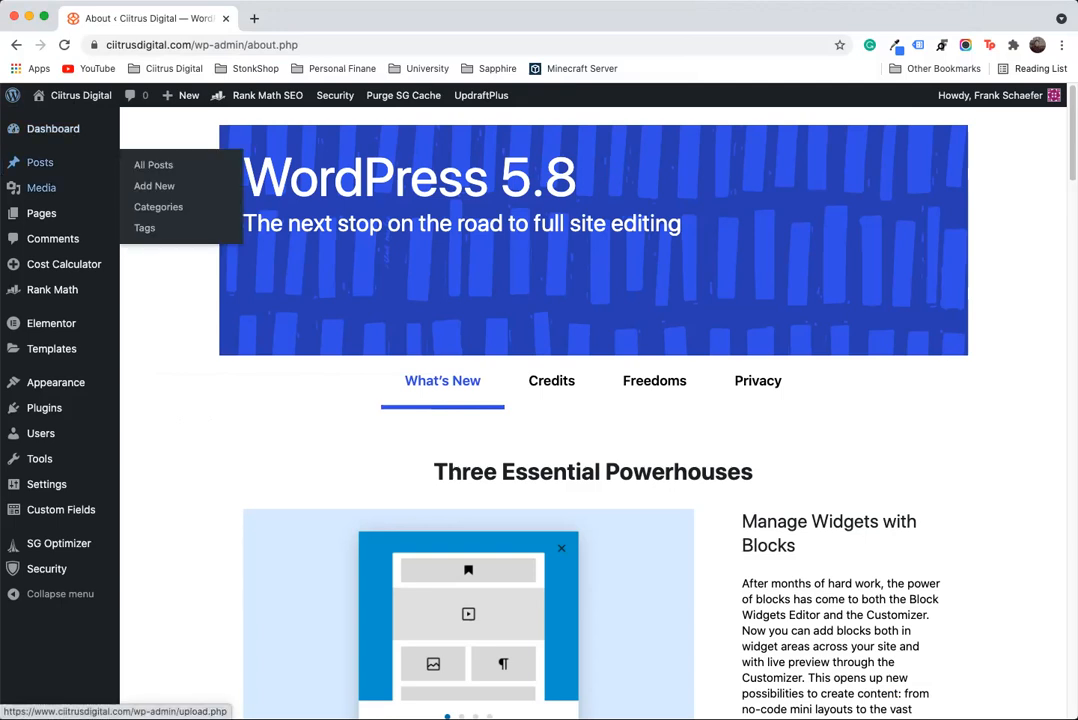
mouse_move(41, 213)
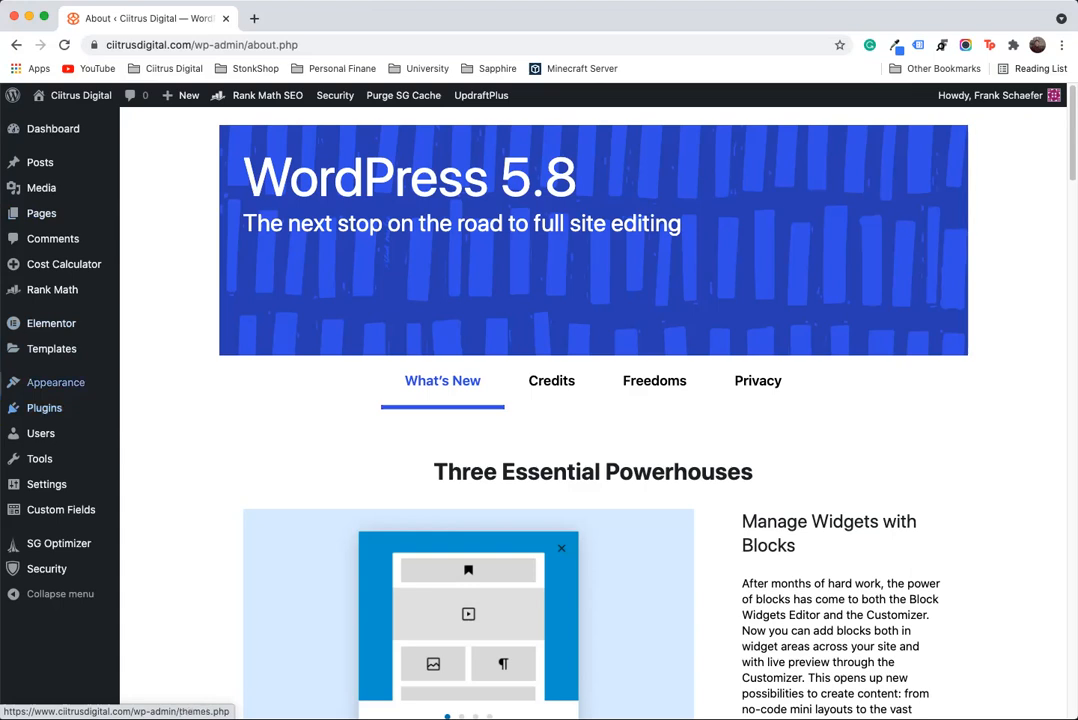
mouse_move(55, 382)
mouse_move(51, 323)
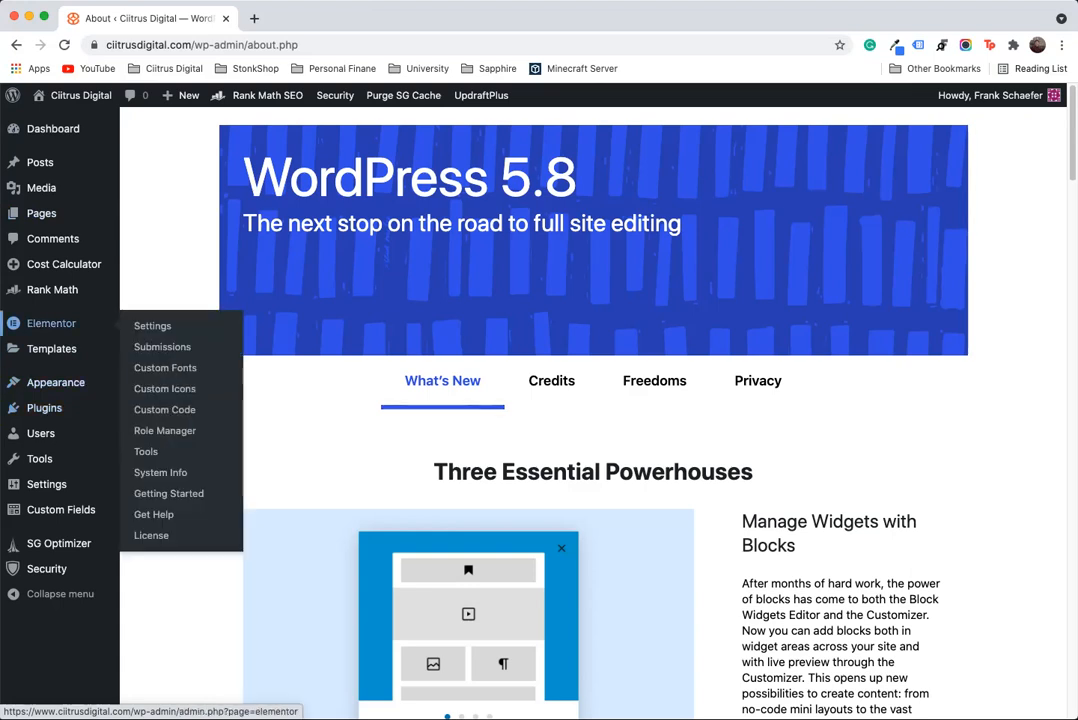
mouse_move(51, 348)
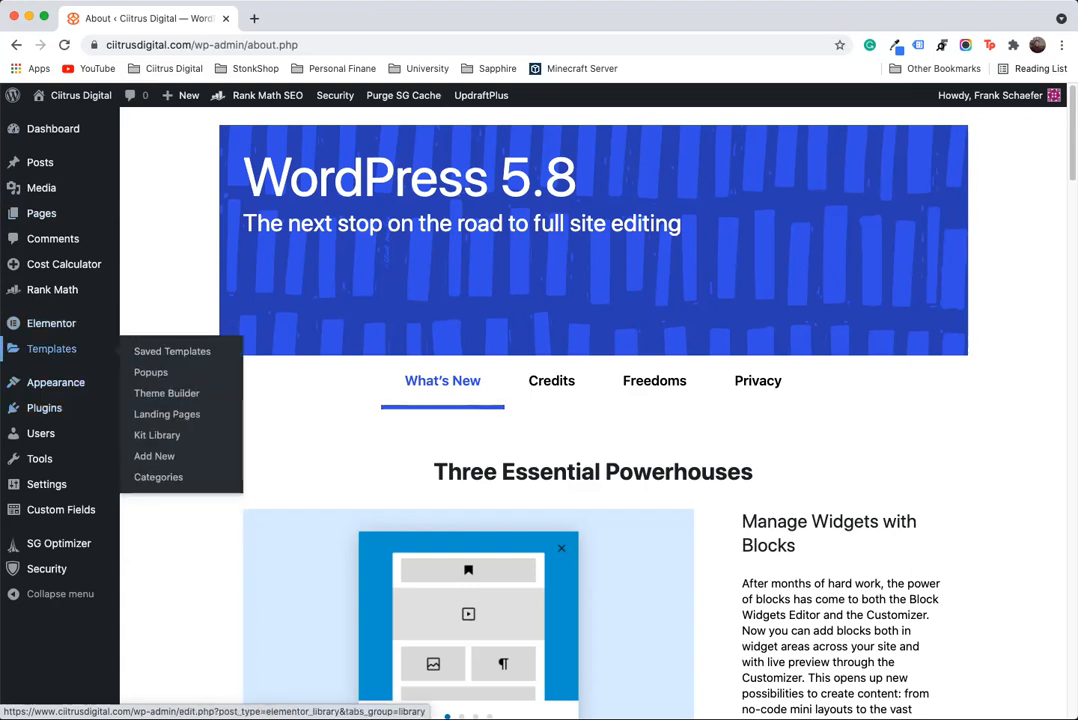
click(150, 372)
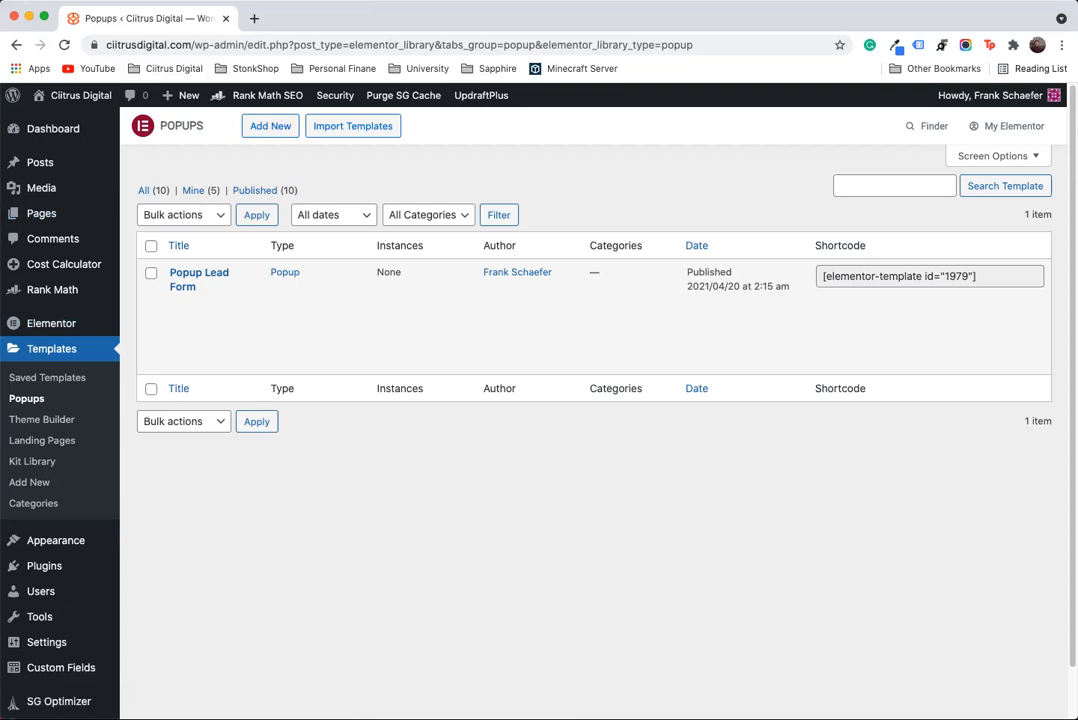
Step: Create a new popup template named "Popup on button click"
click(270, 126)
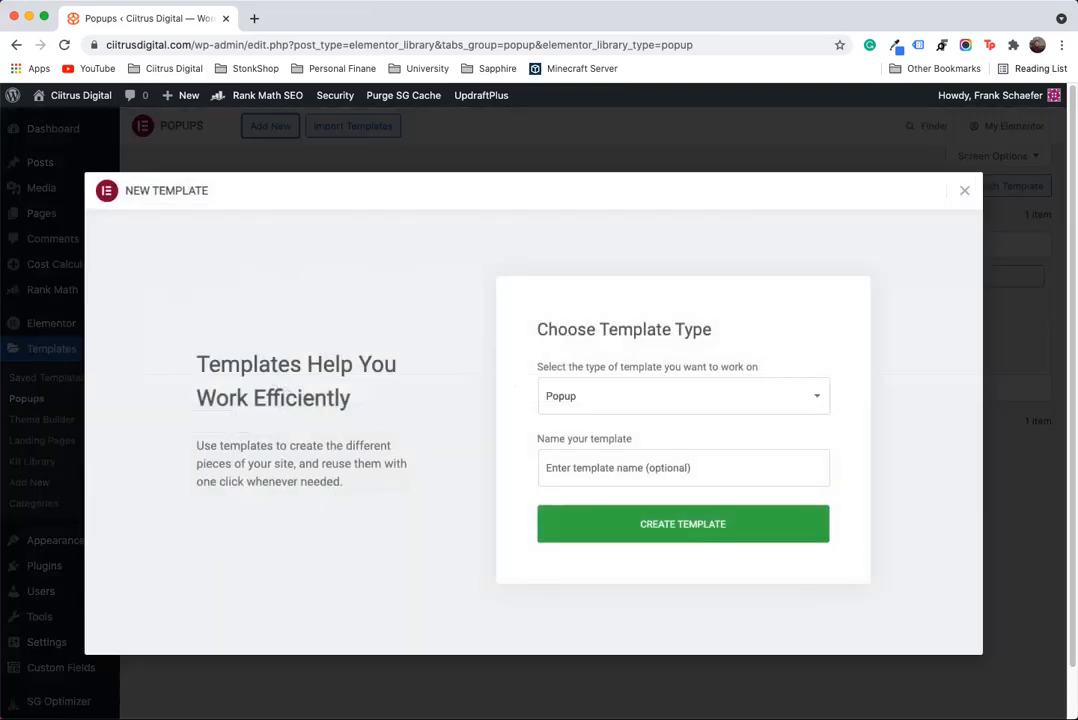
click(683, 468)
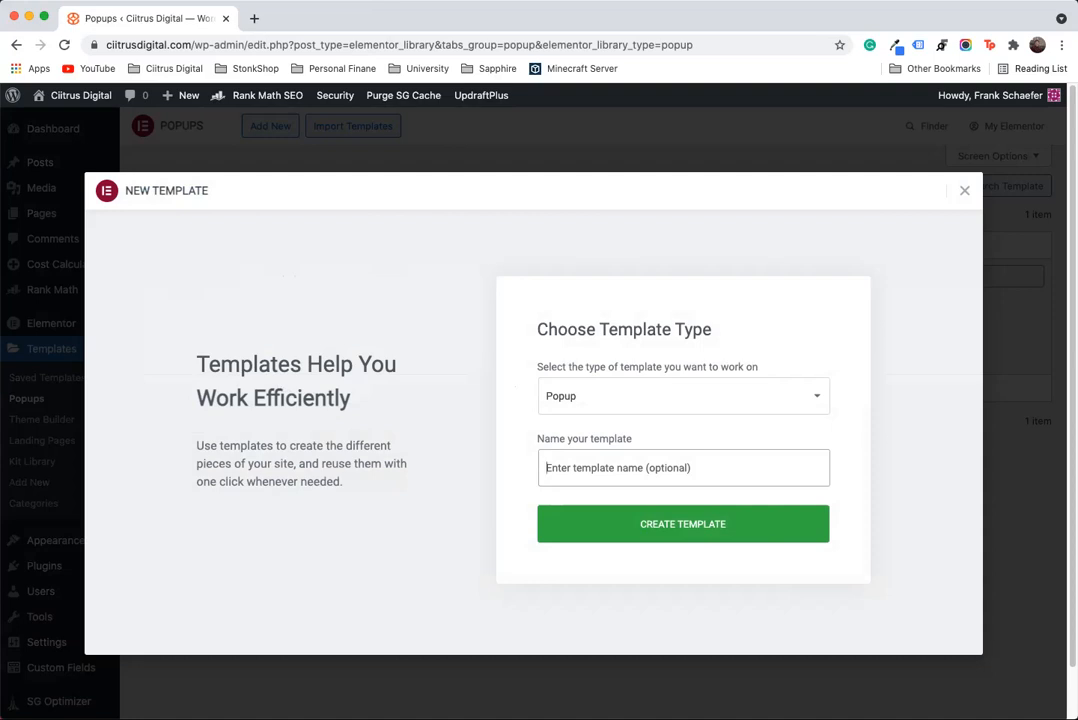
text(P)
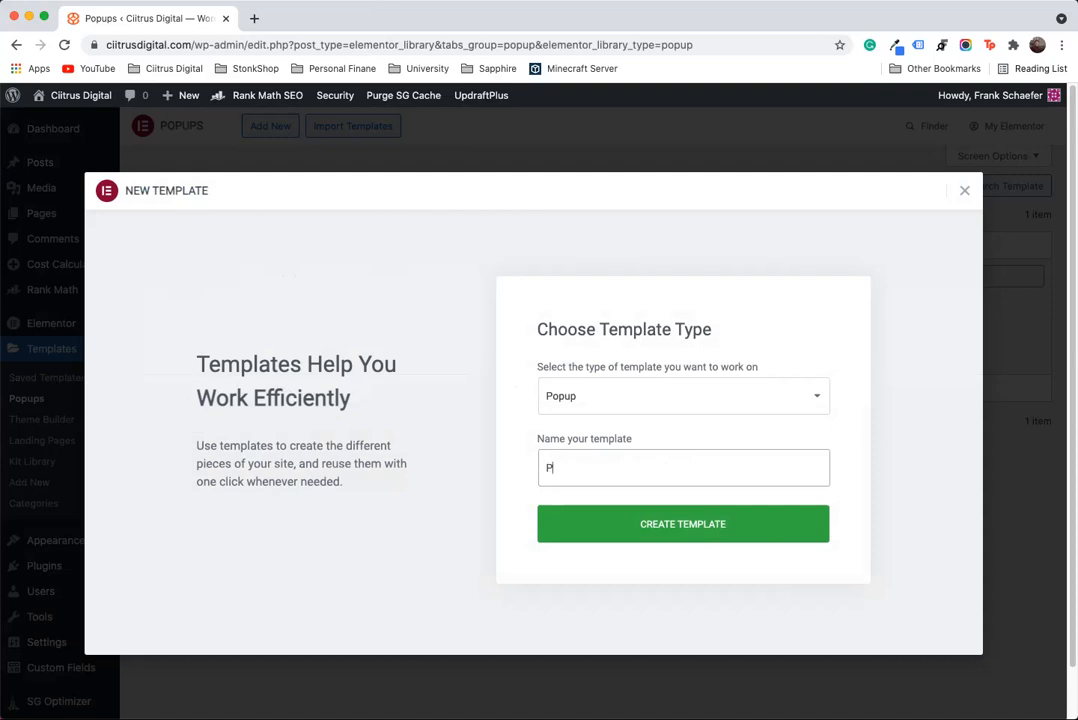
text(opy)
key(BackSpace)
text(up on button click)
key(Return)
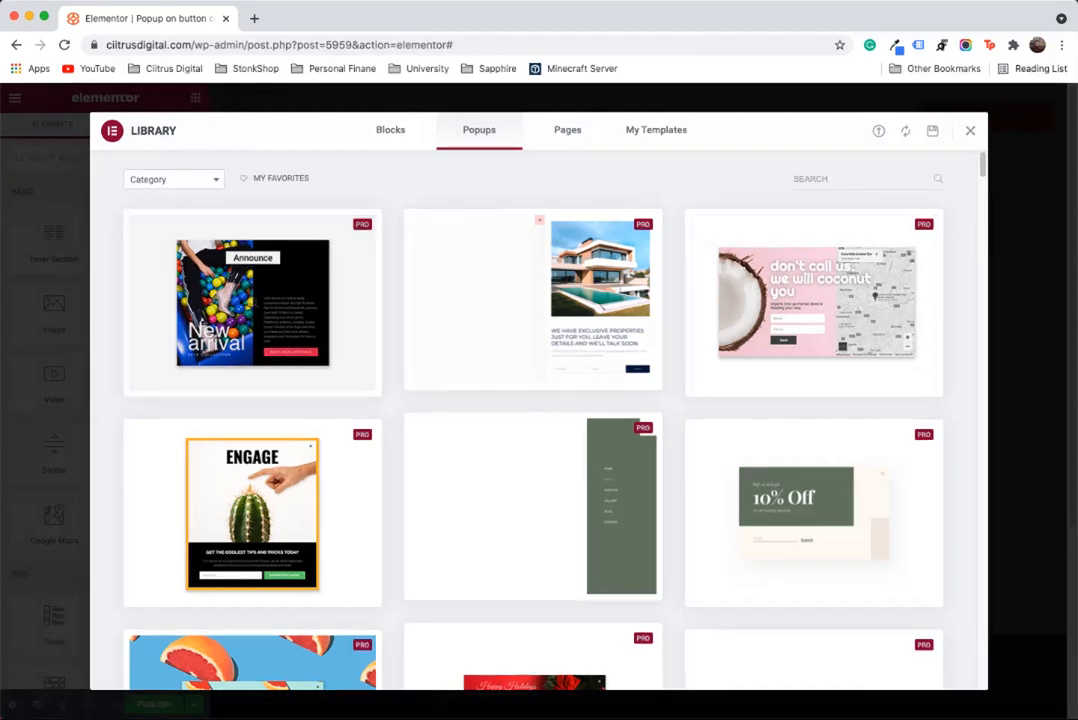
Step: Browse the ready-made popup designs in the template library and close the library
scroll(252, 508, down, 1)
scroll(252, 508, down, 1)
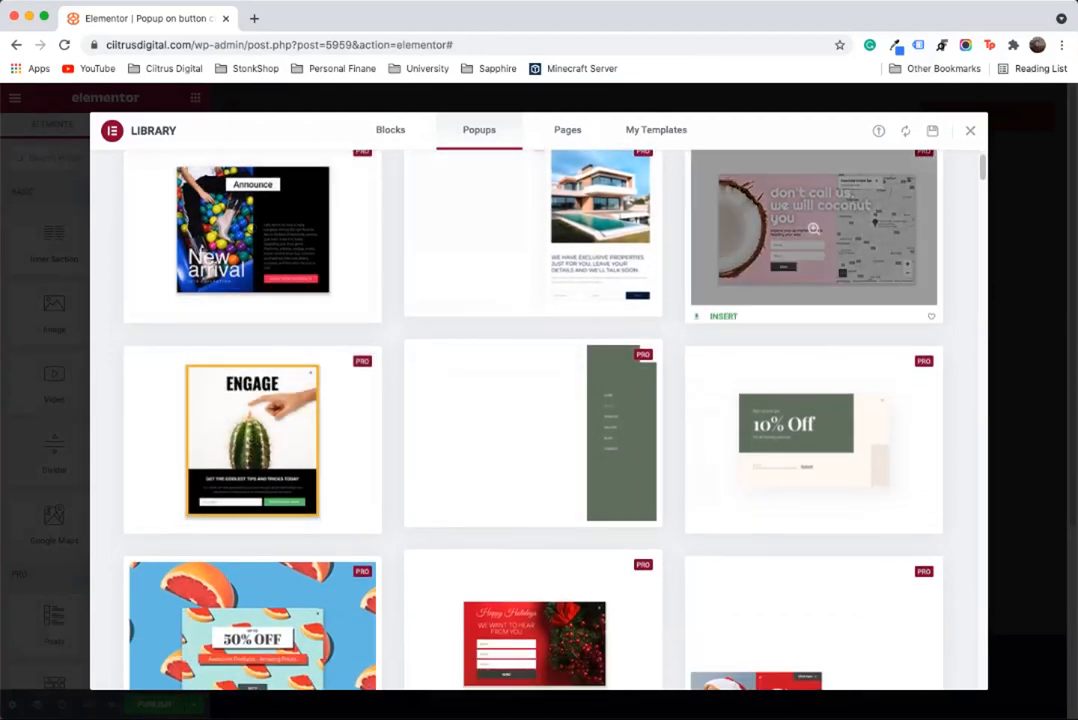
scroll(533, 352, down, 3)
scroll(813, 360, up, 4)
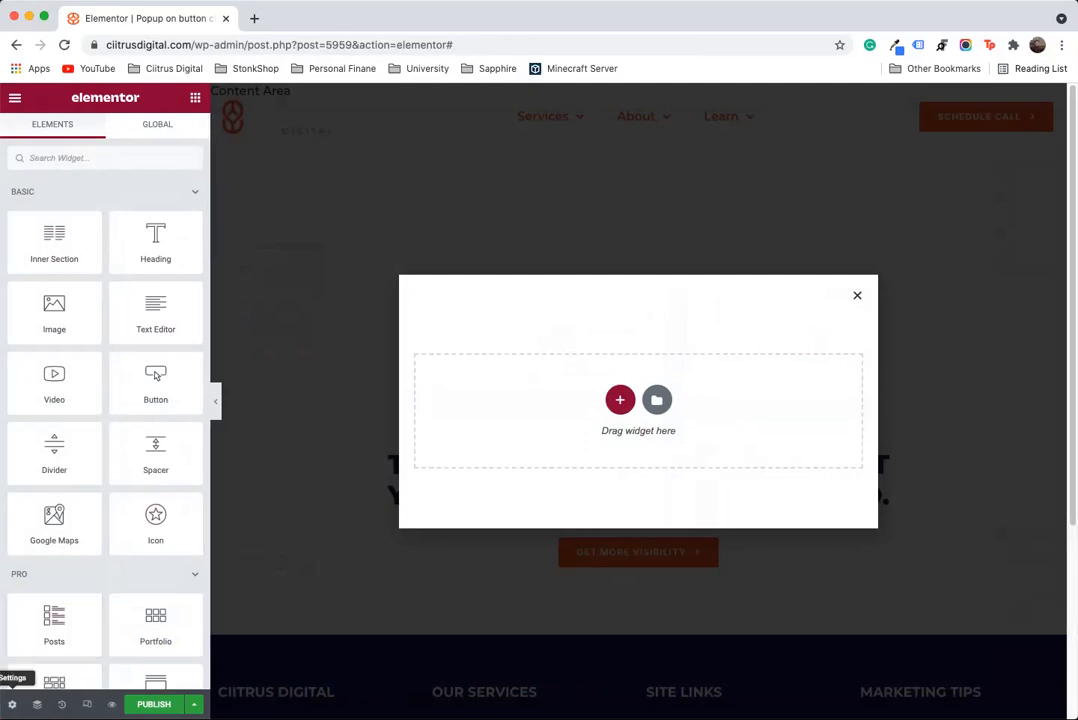
Step: Set the popup's width to 784 px and its height to Fit To Content, after trying Fit To Screen
click(12, 704)
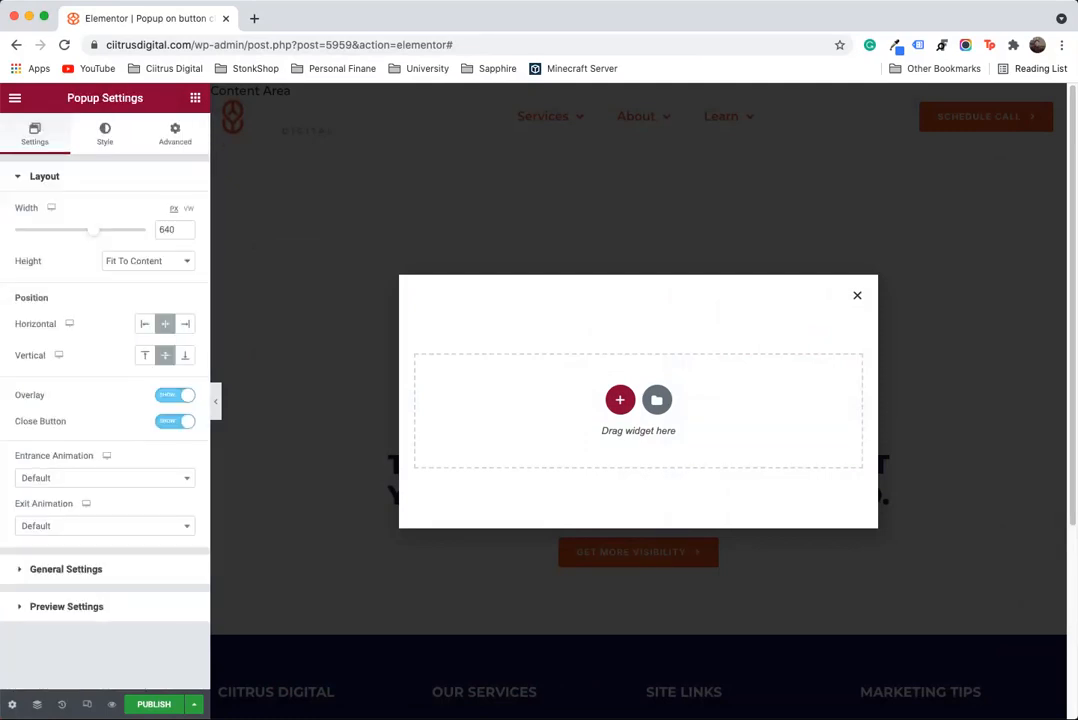
mouse_move(93, 230)
mouse_down()
mouse_move(130, 230)
mouse_move(107, 230)
mouse_up()
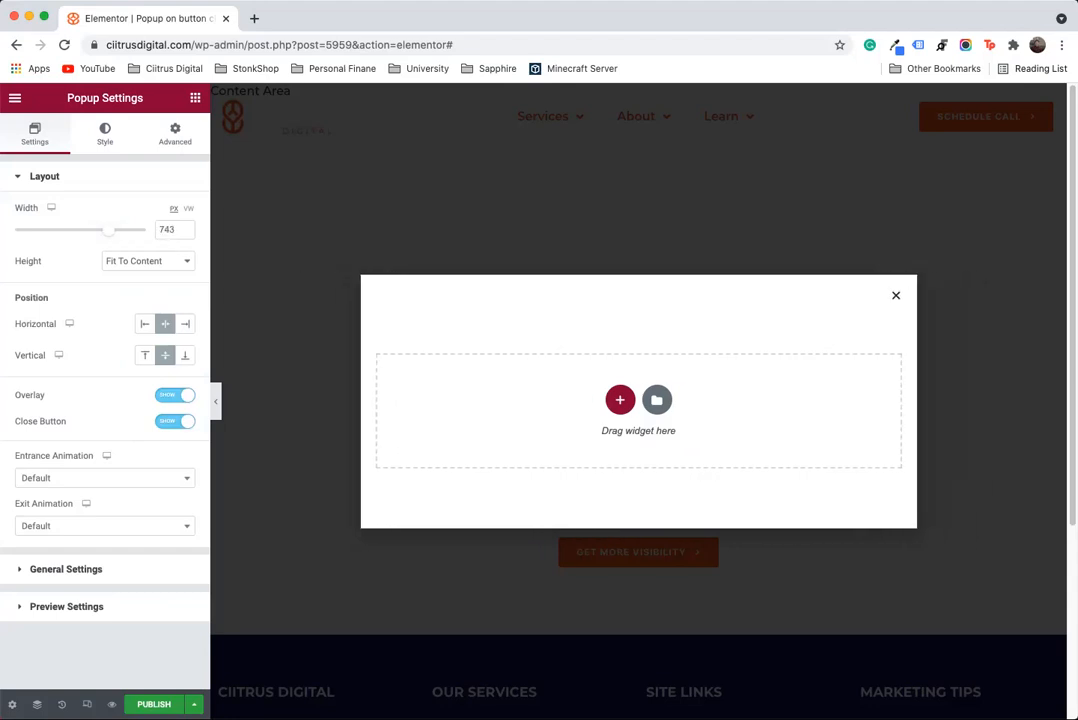
click(140, 260)
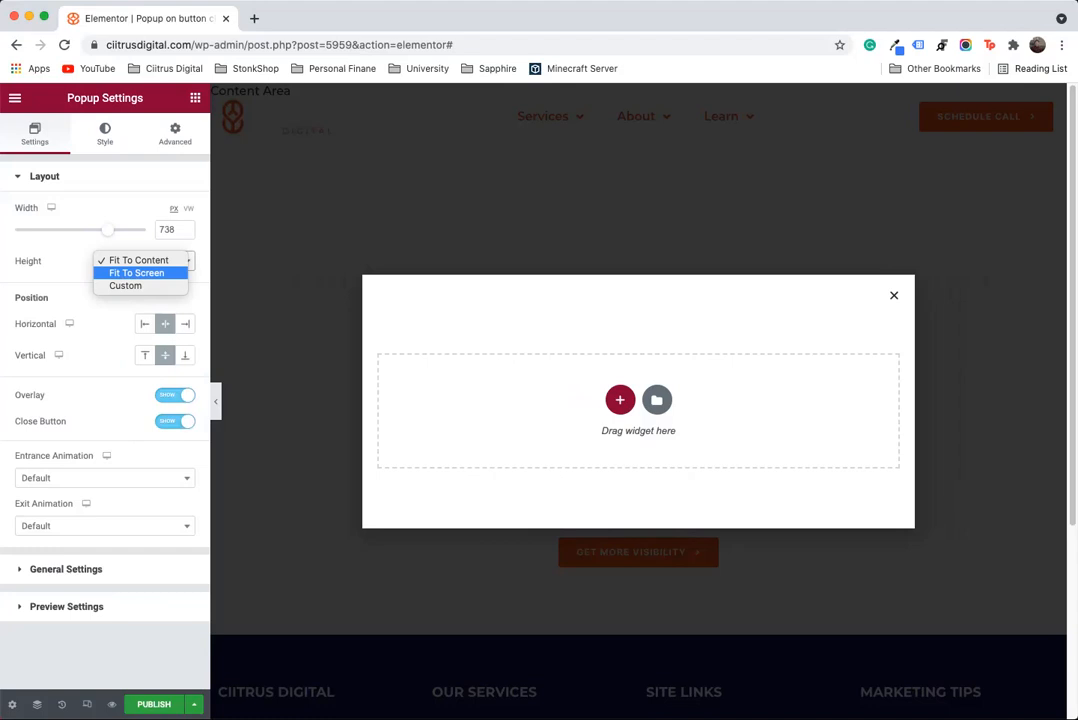
click(136, 272)
mouse_move(107, 230)
mouse_down()
mouse_move(145, 230)
mouse_move(112, 230)
mouse_up()
click(140, 260)
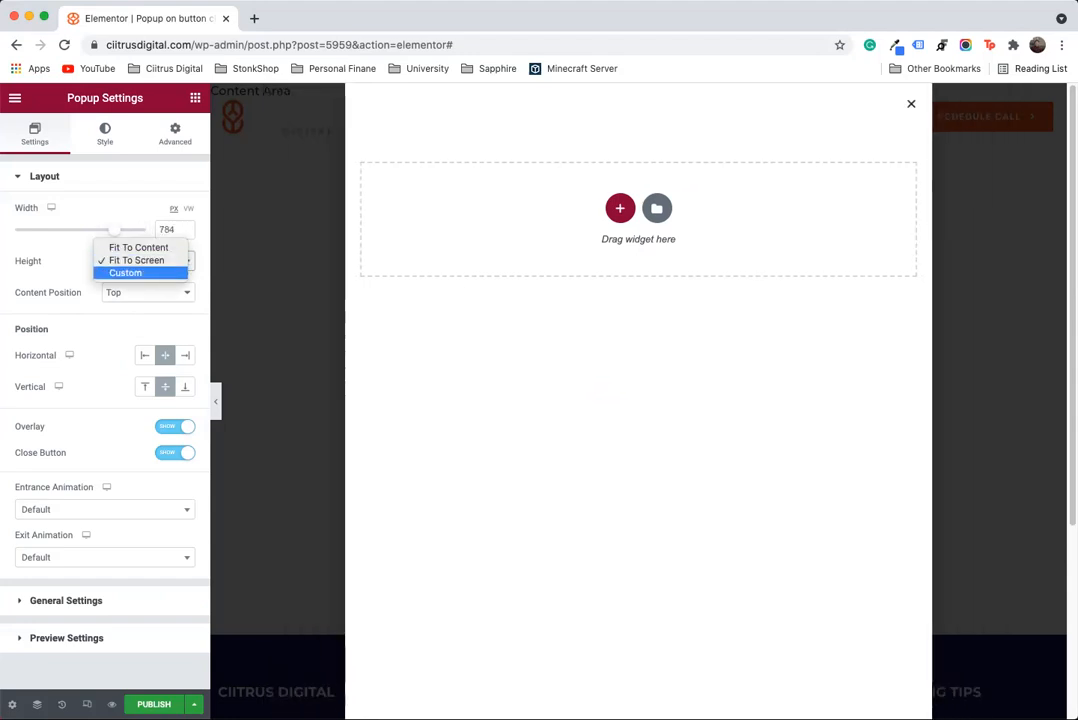
click(117, 229)
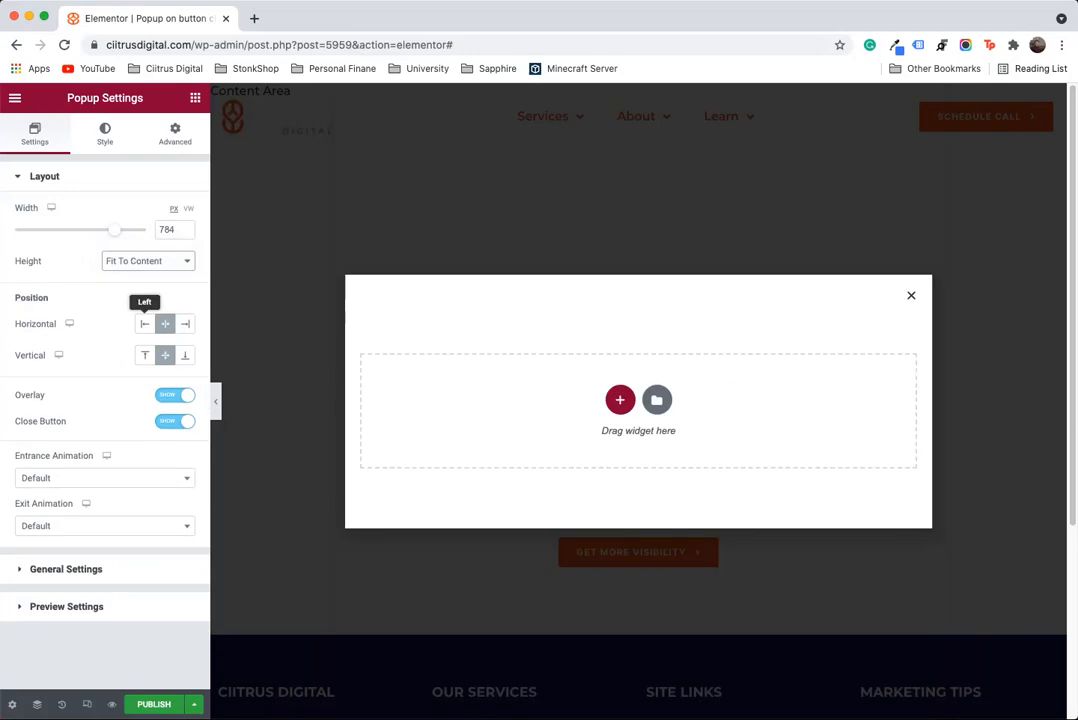
Step: Try the left, right, top and bottom popup positions and return both alignments to center
click(145, 323)
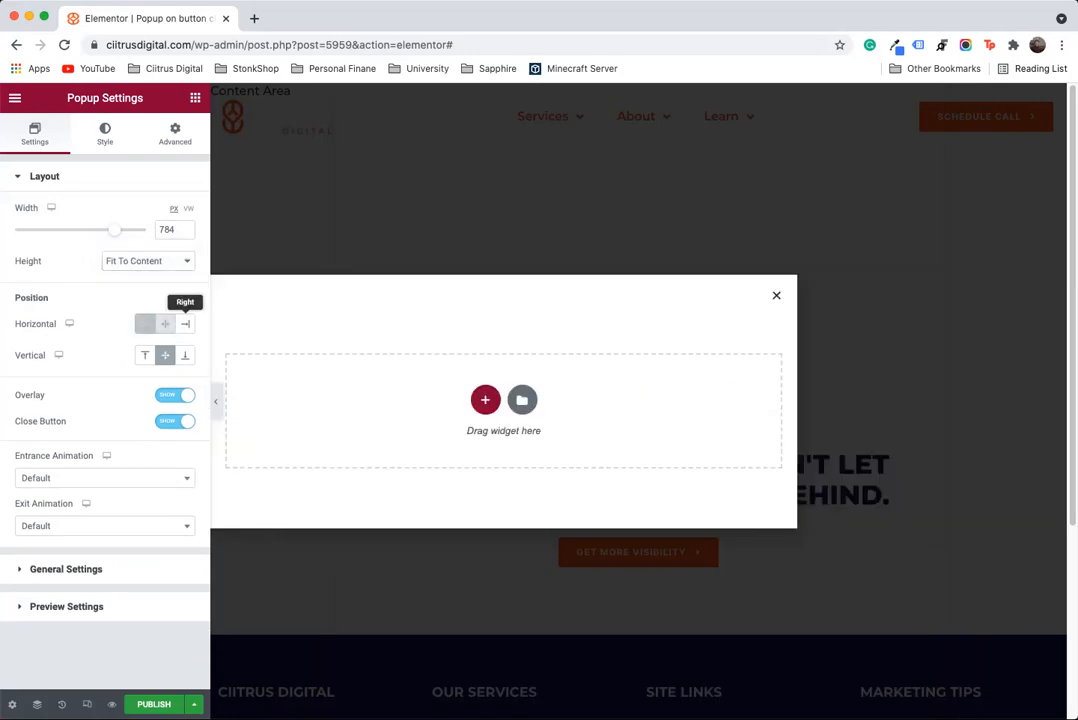
click(185, 323)
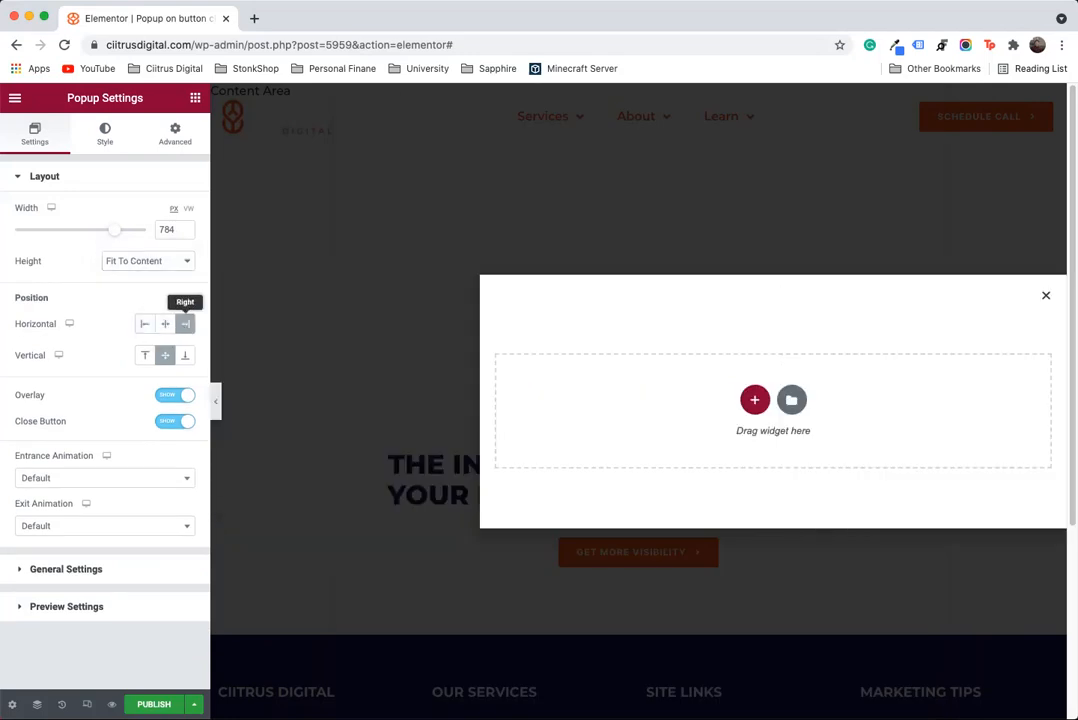
click(165, 323)
click(145, 355)
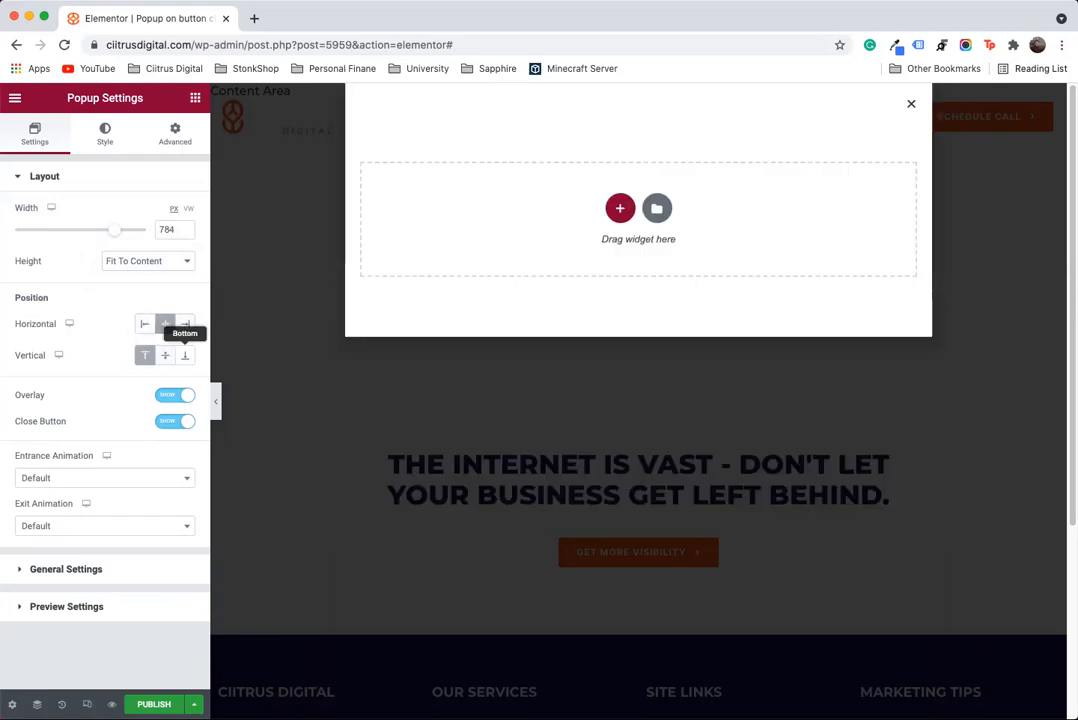
click(185, 355)
click(165, 355)
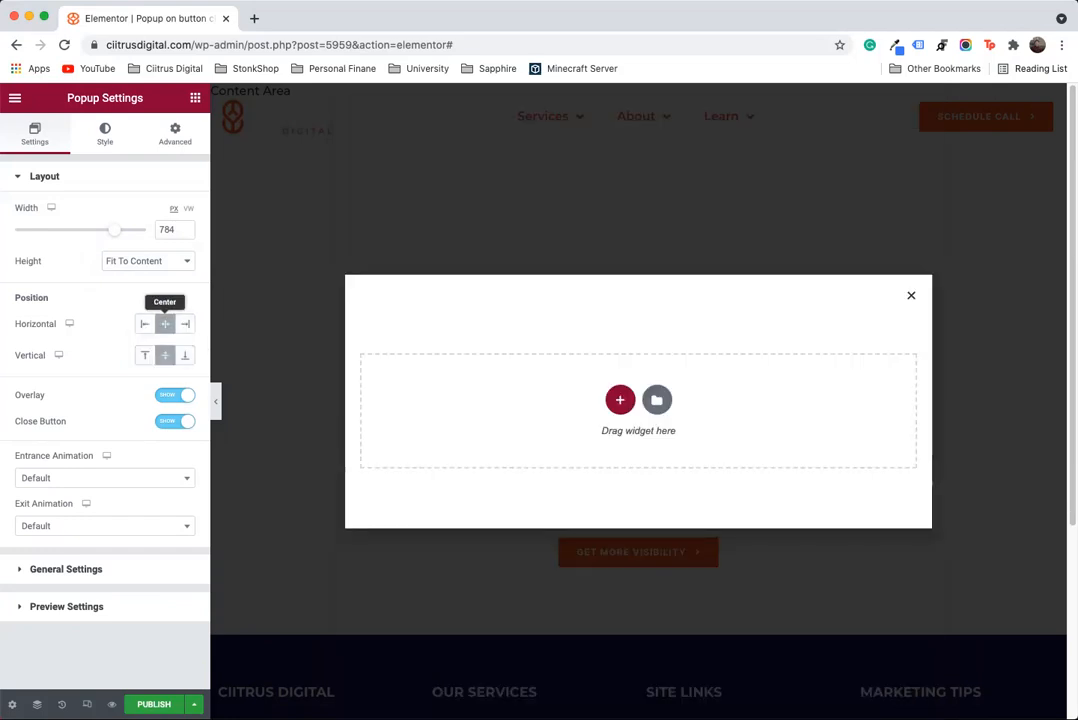
Step: Try hiding the popup's overlay and turn it back on
click(175, 395)
click(175, 395)
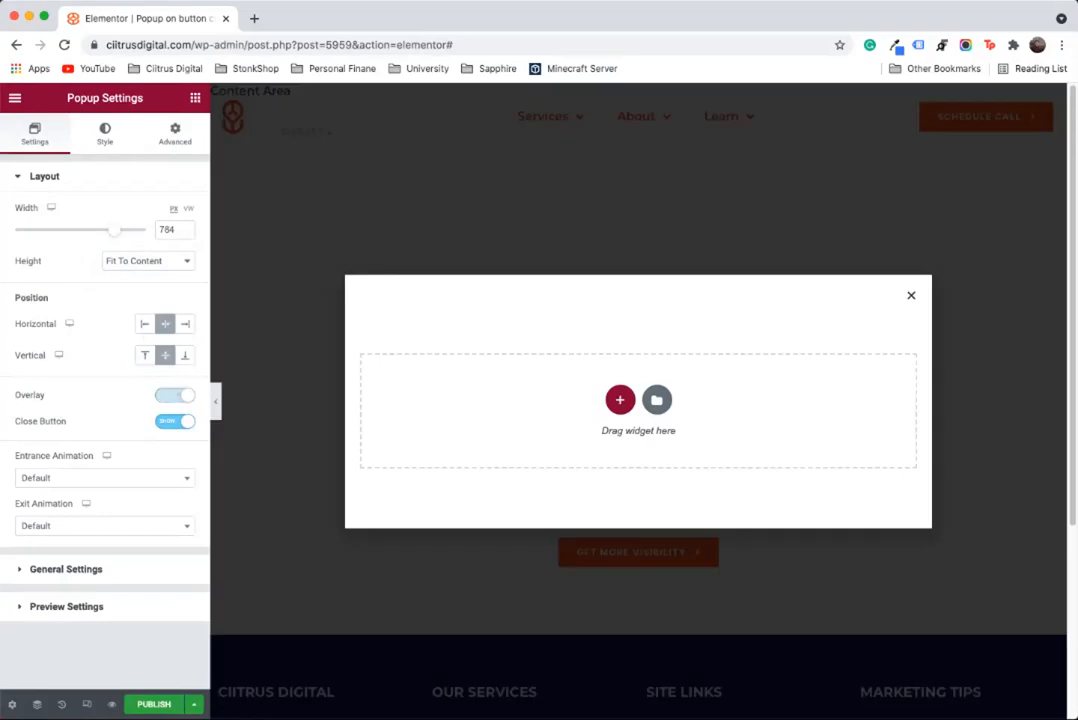
click(175, 395)
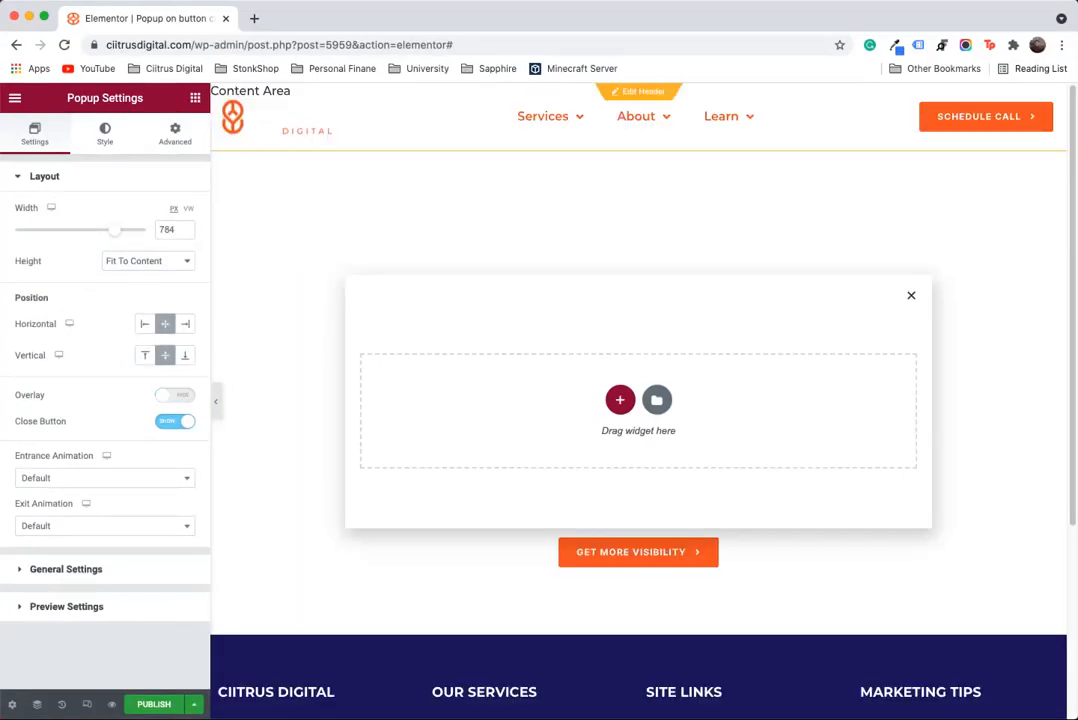
click(175, 395)
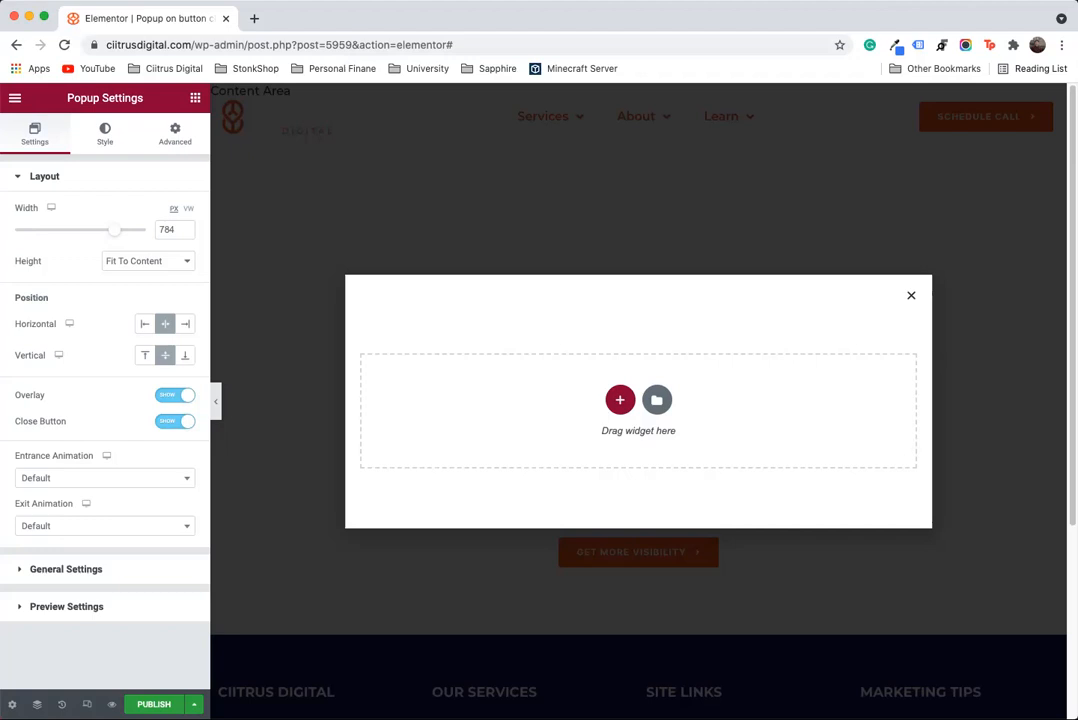
Step: Set the popup's entrance animation to Fade In, leave the exit animation at Default, and check the general settings
click(105, 478)
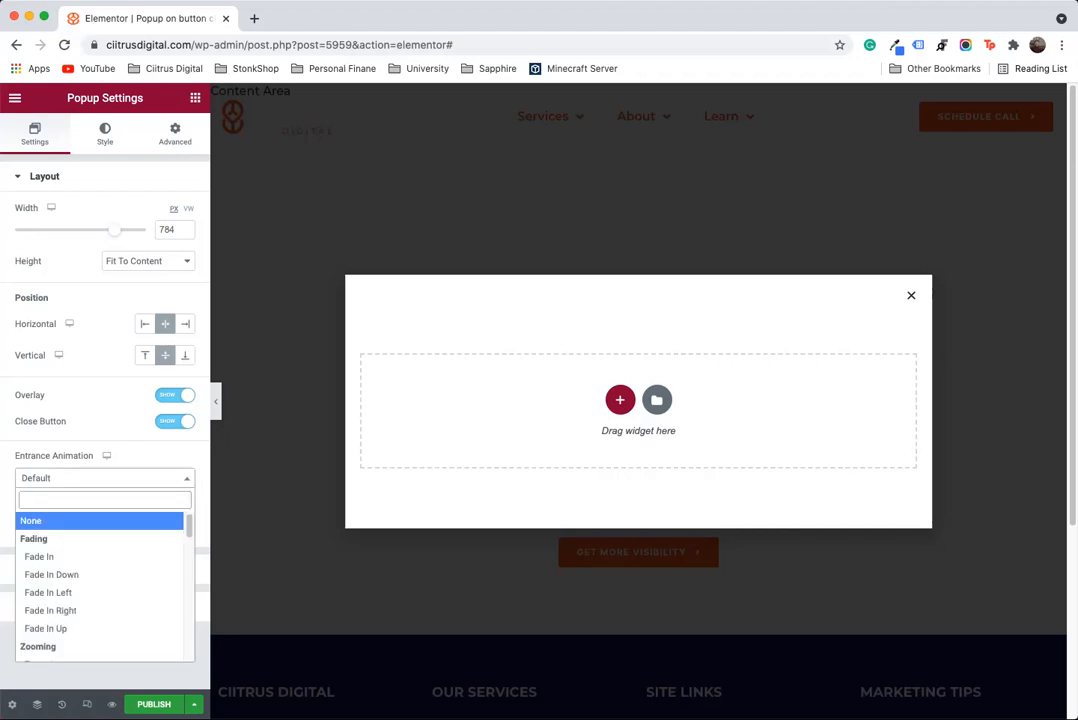
scroll(99, 557, down, 1)
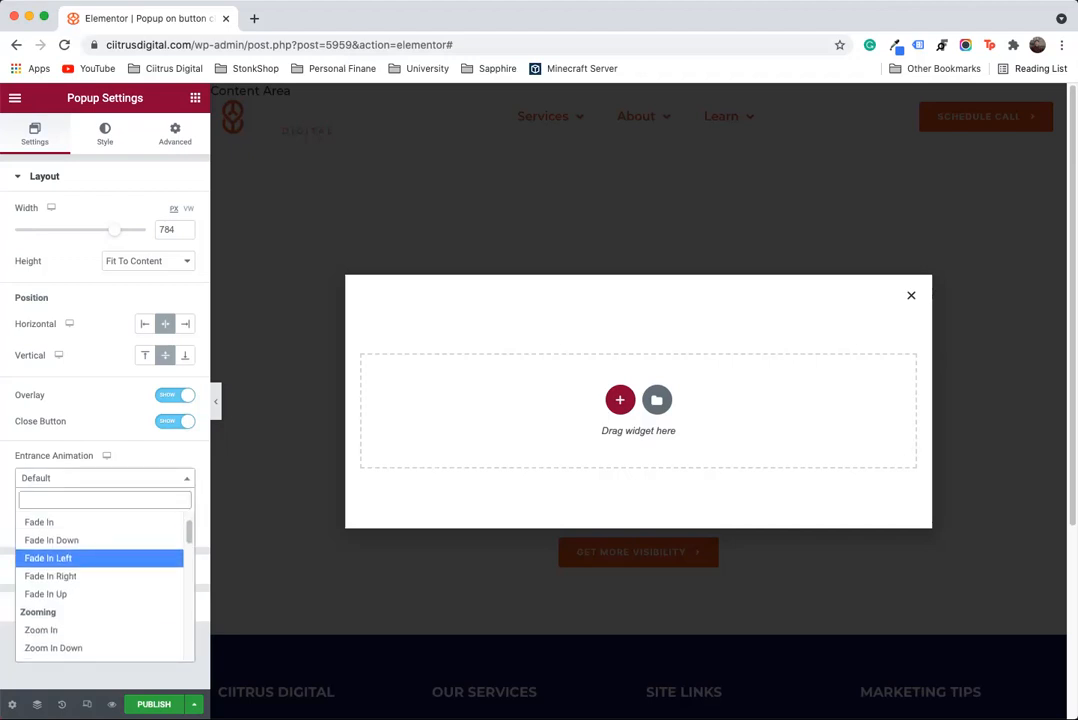
scroll(99, 545, up, 1)
click(70, 528)
click(70, 526)
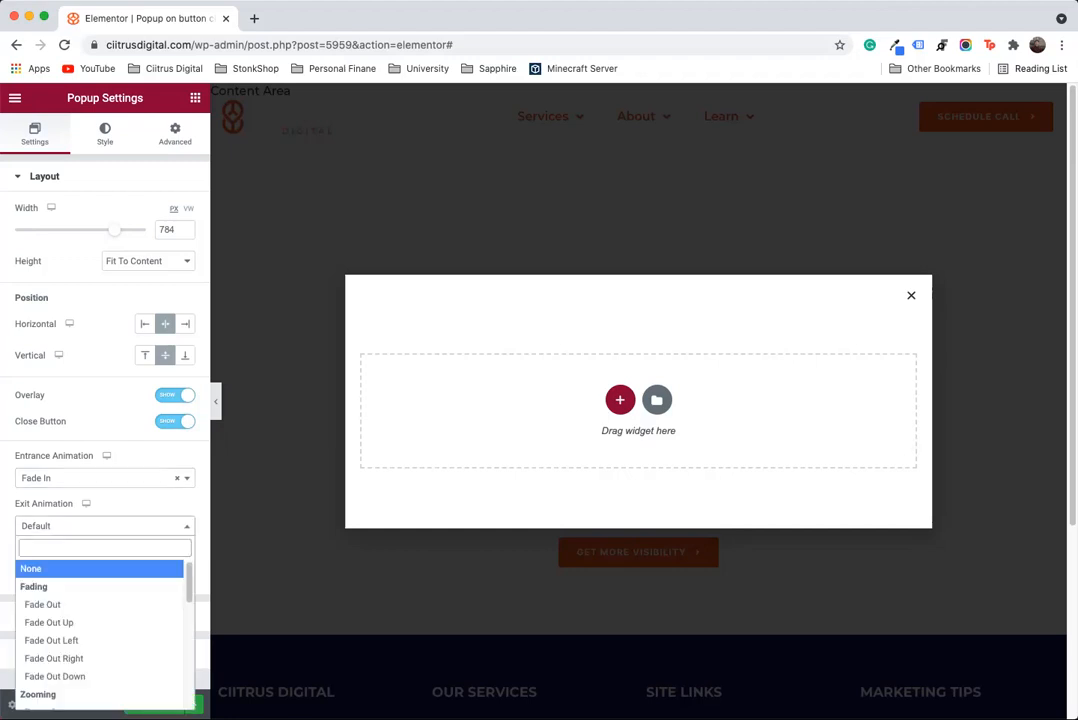
click(70, 526)
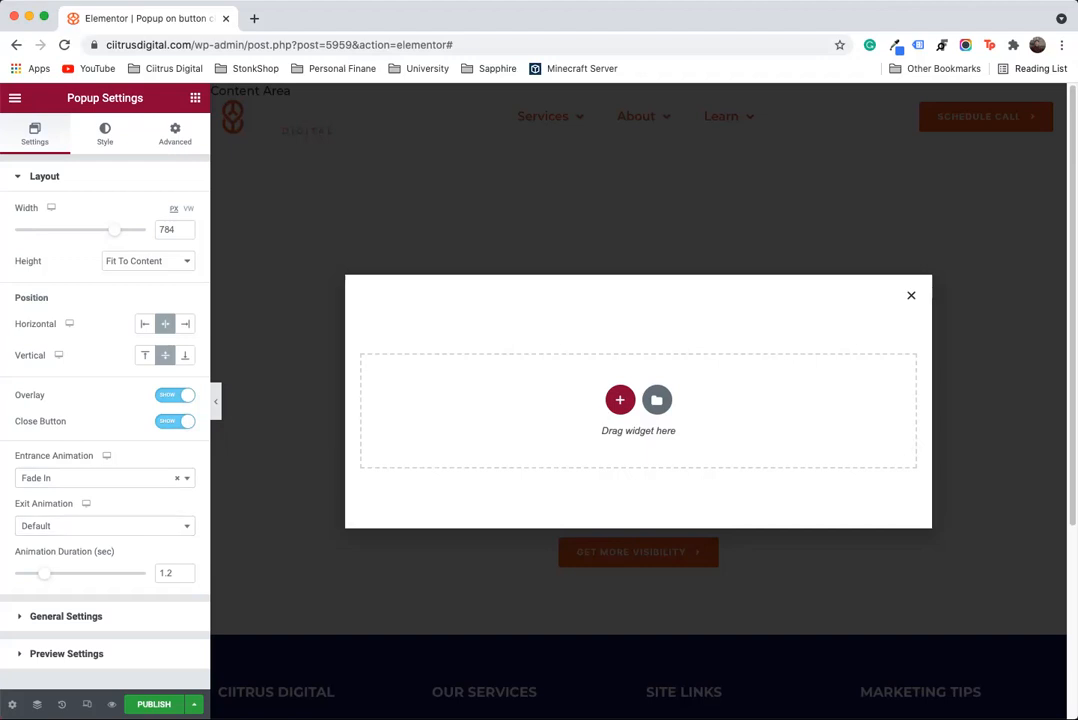
click(66, 617)
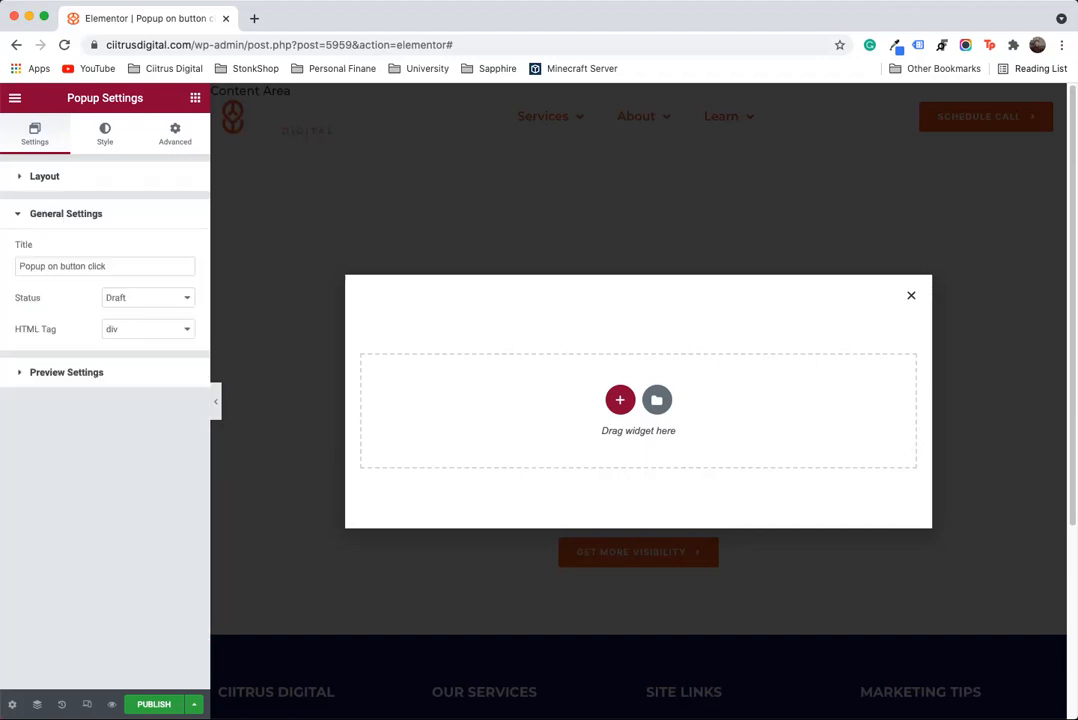
click(44, 177)
Step: Lighten the popup's overlay by lowering its color opacity to #0000008C in the style settings
click(105, 134)
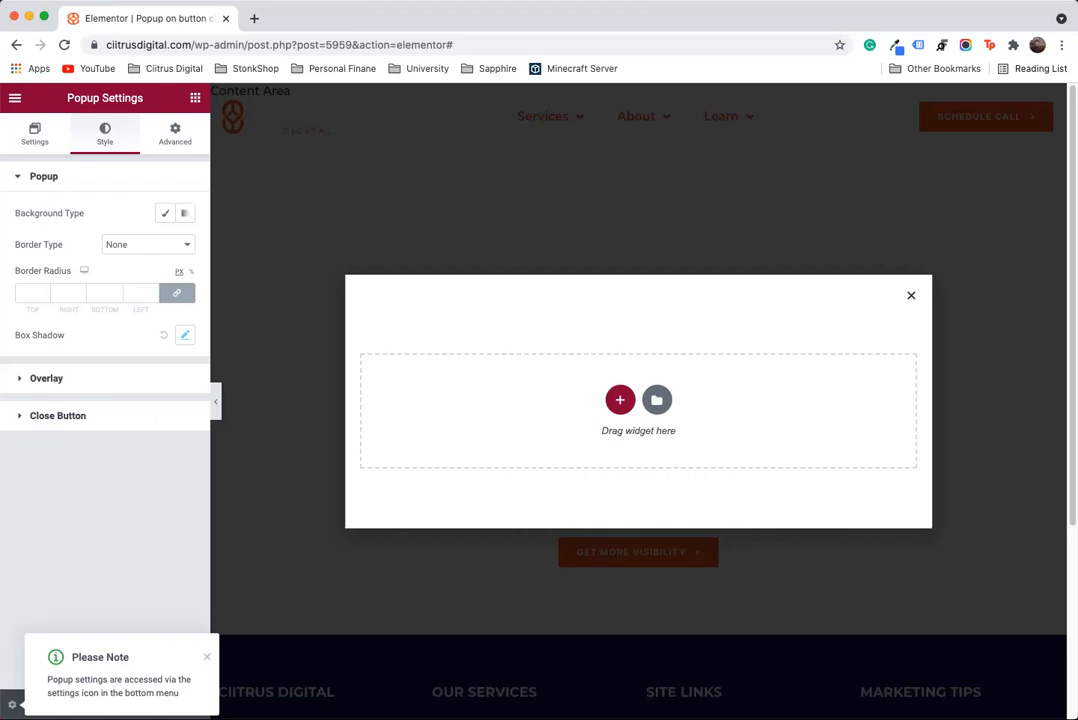
click(46, 378)
click(185, 281)
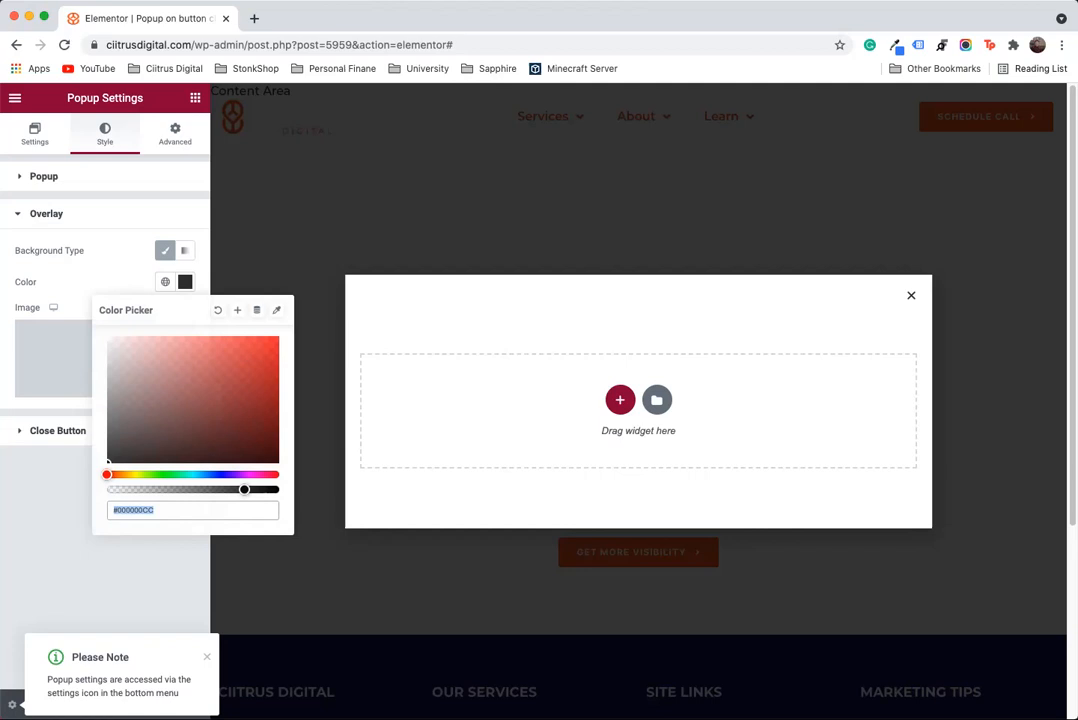
click(185, 281)
click(185, 281)
mouse_move(108, 462)
mouse_down()
mouse_move(154, 445)
mouse_move(233, 376)
mouse_move(193, 416)
mouse_move(107, 463)
mouse_up()
drag(244, 490, 202, 489)
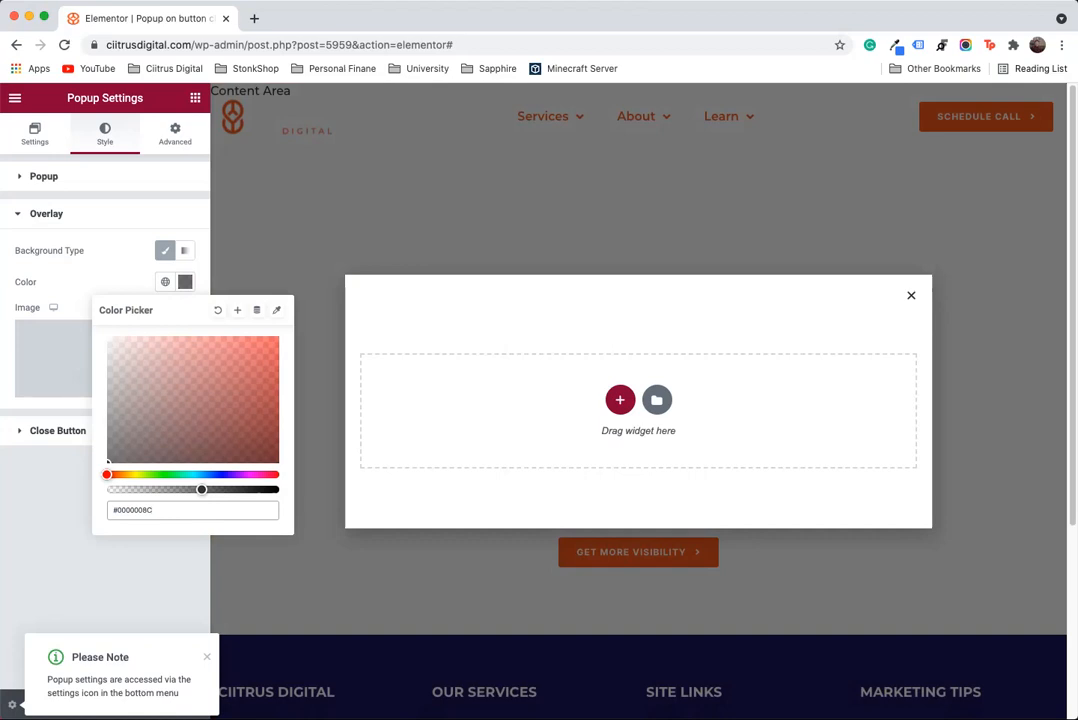
click(185, 282)
Step: Set the popup's close button size to 20 and keep its position Inside
click(57, 430)
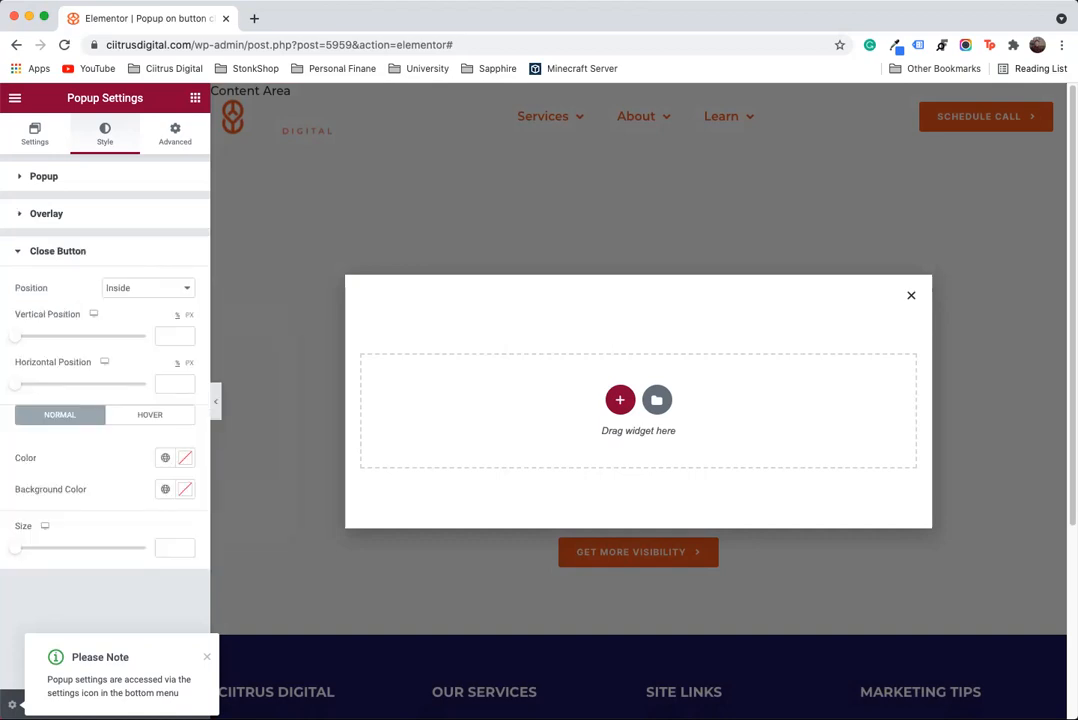
text(16)
drag(36, 548, 42, 548)
click(148, 288)
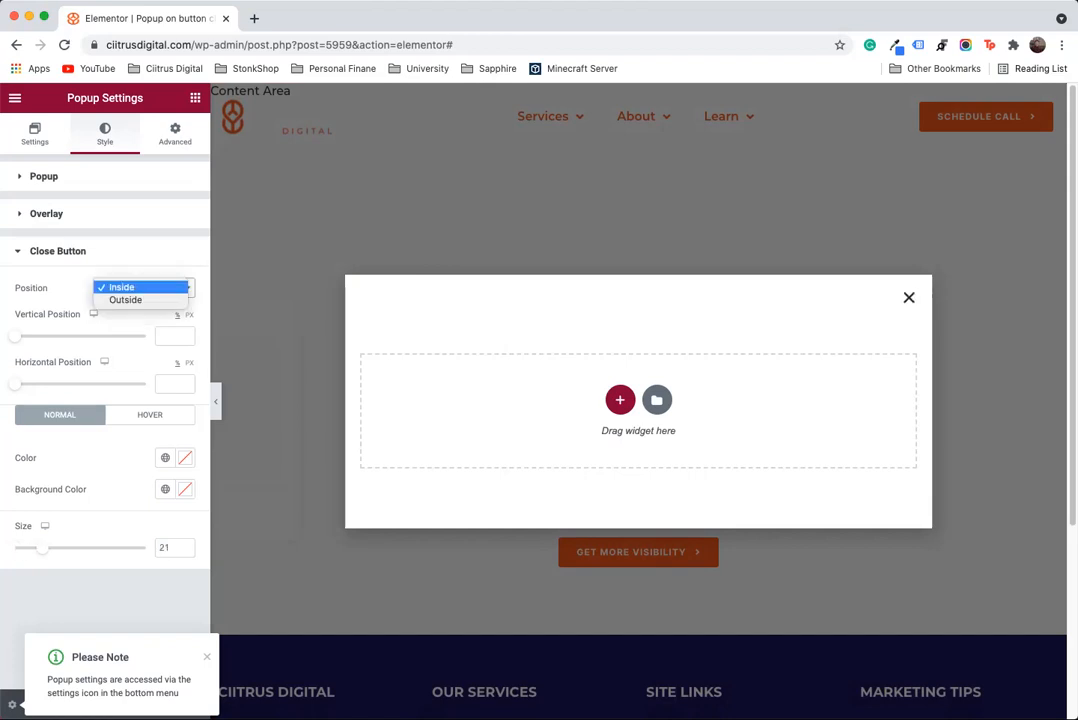
key(Escape)
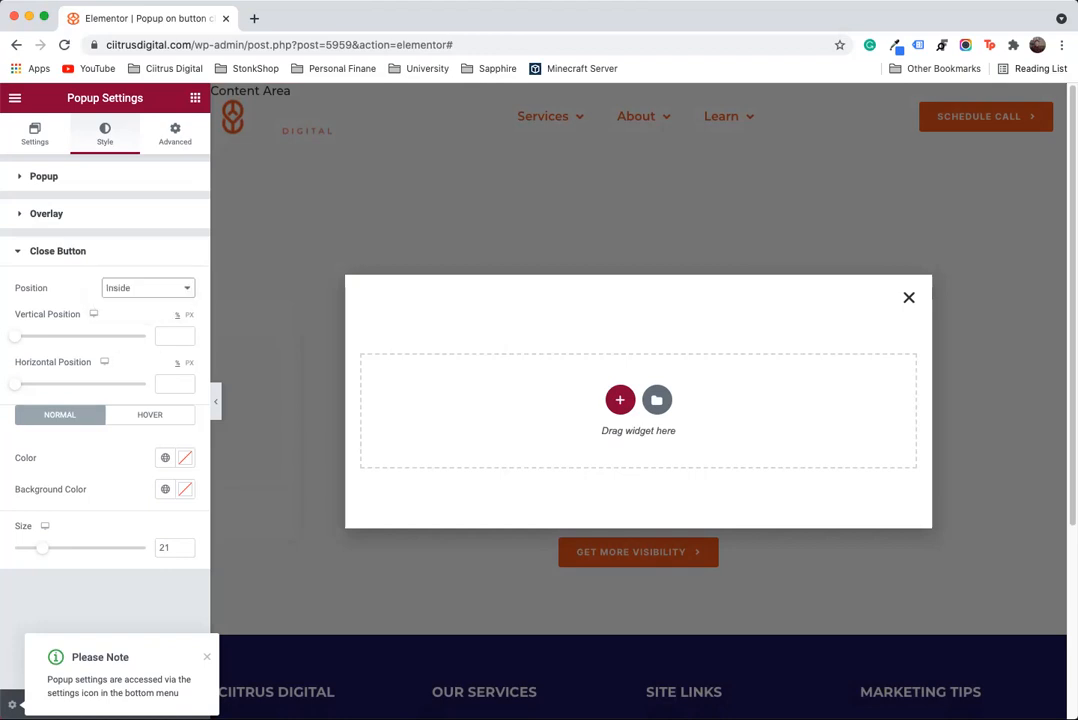
click(185, 551)
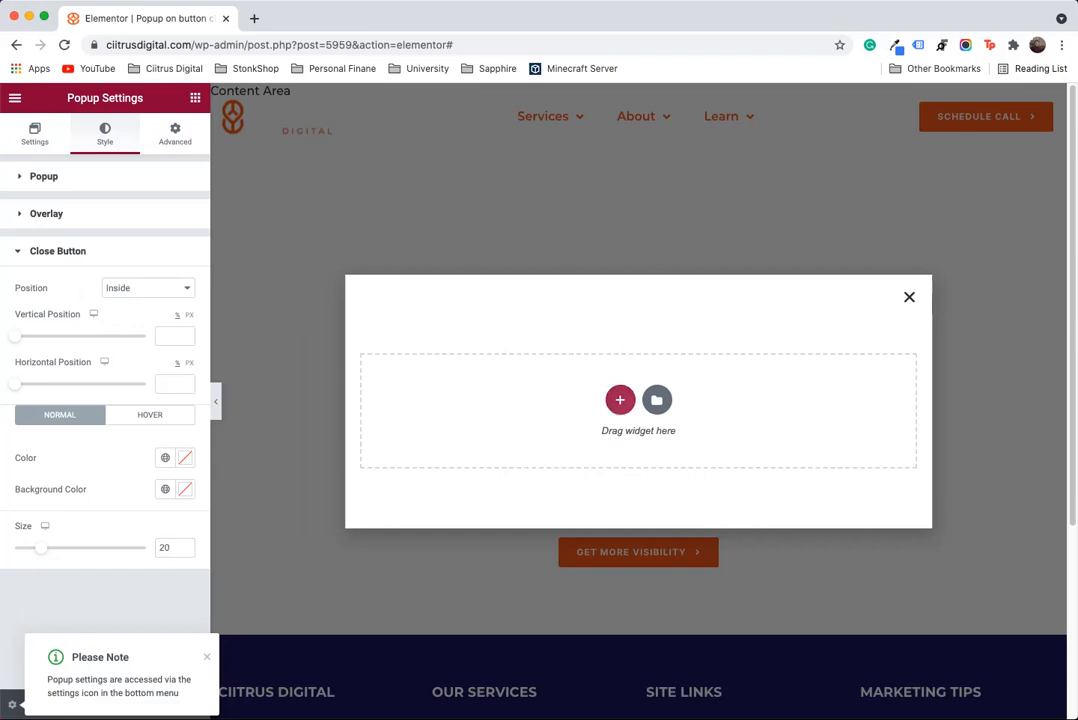
Step: Add a section with two equal columns to the popup
click(620, 400)
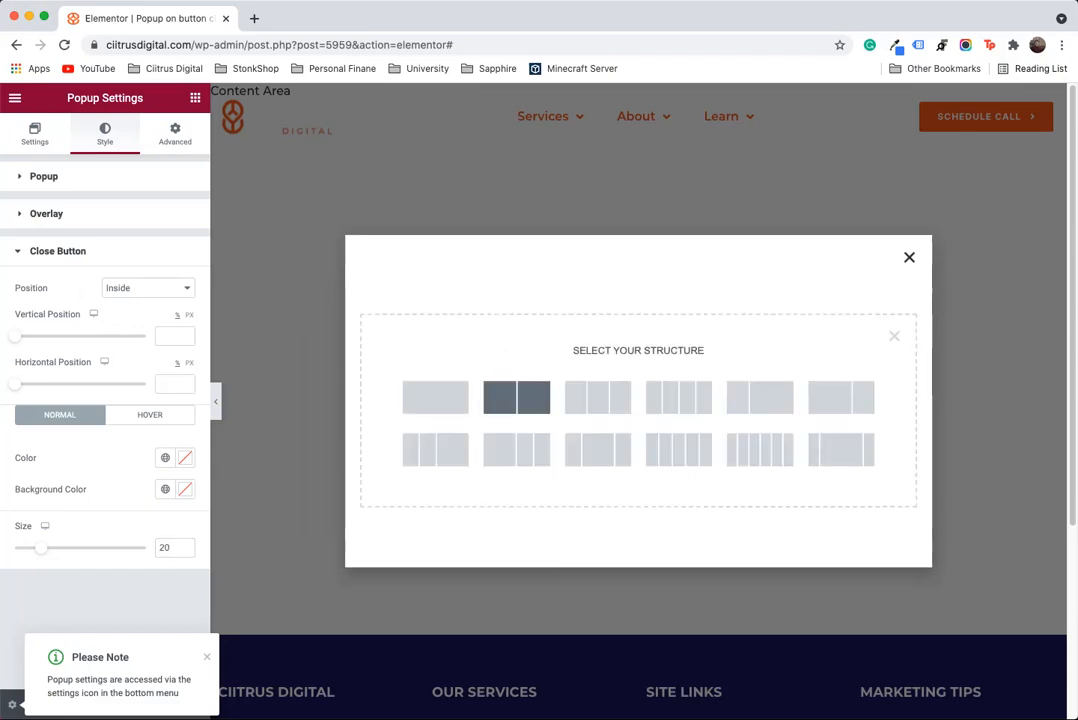
click(516, 397)
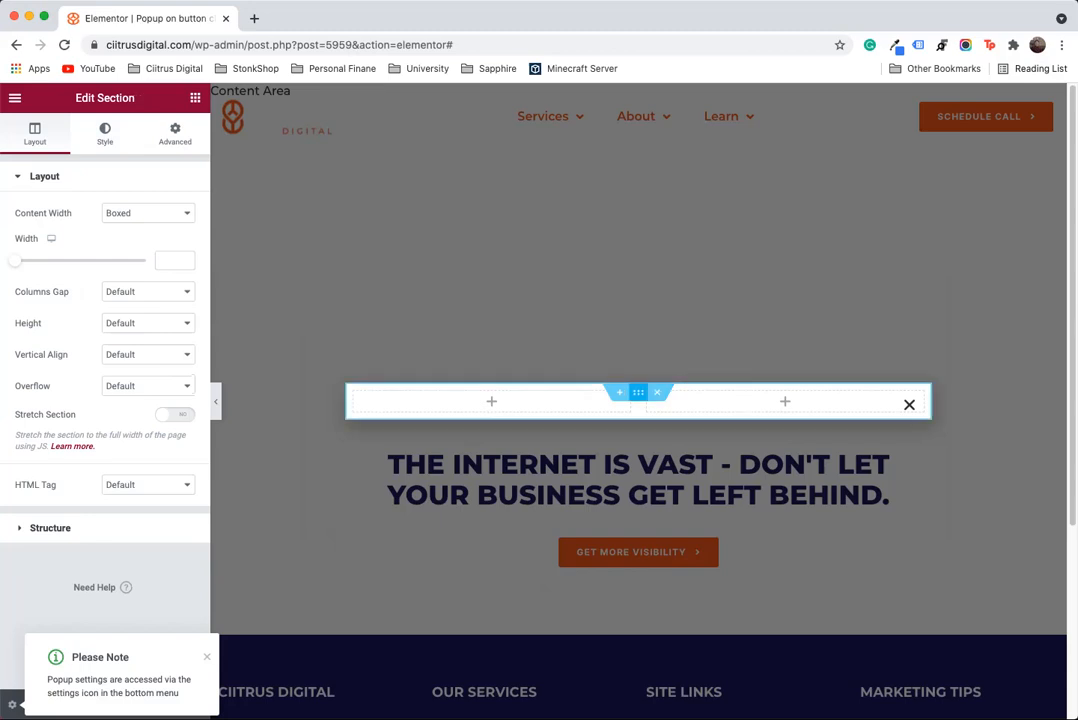
Step: Try a 10% top padding on the section with the side values unlinked, and return it to 0
click(175, 134)
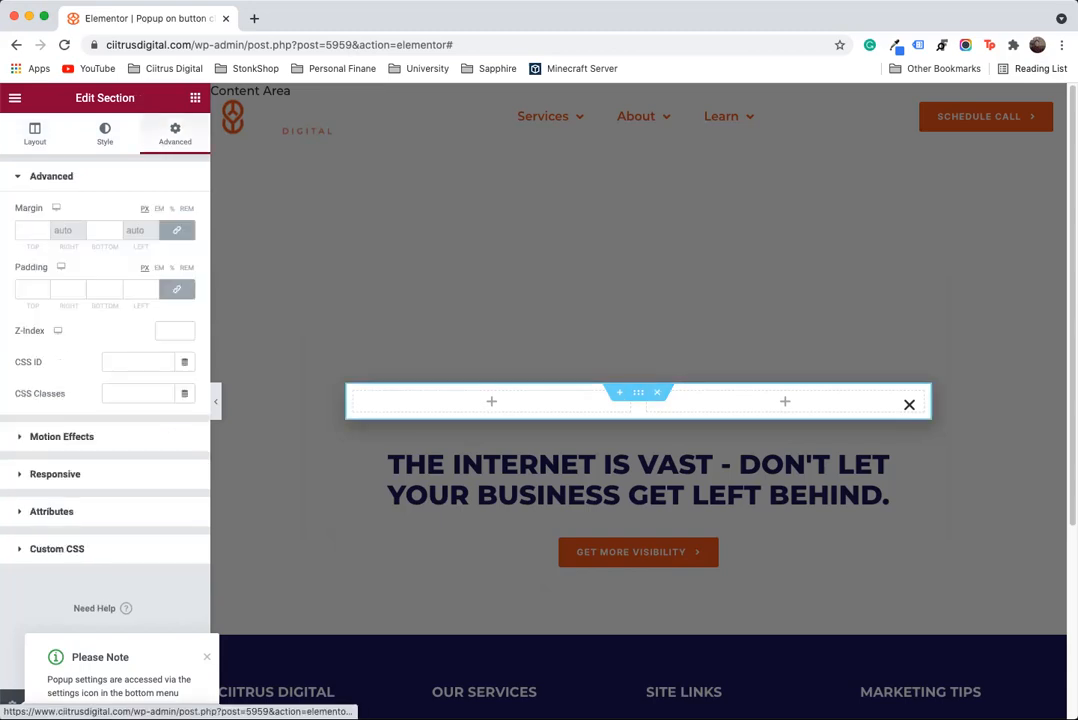
click(176, 289)
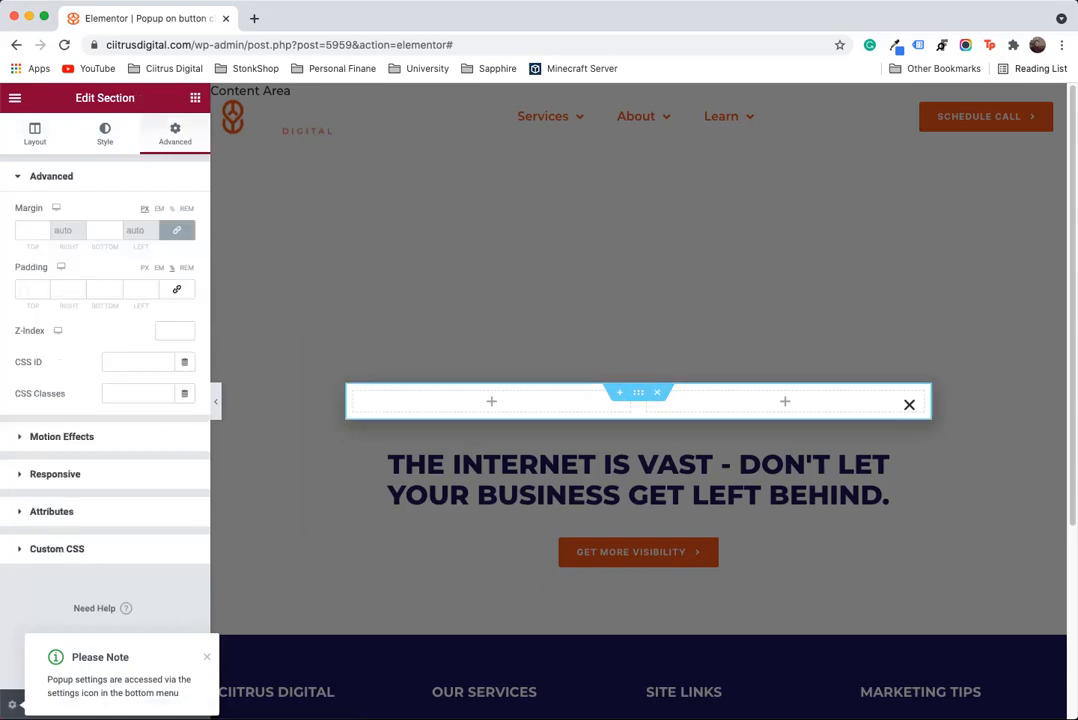
click(44, 286)
click(44, 286)
click(44, 286)
click(44, 286)
click(44, 286)
click(44, 286)
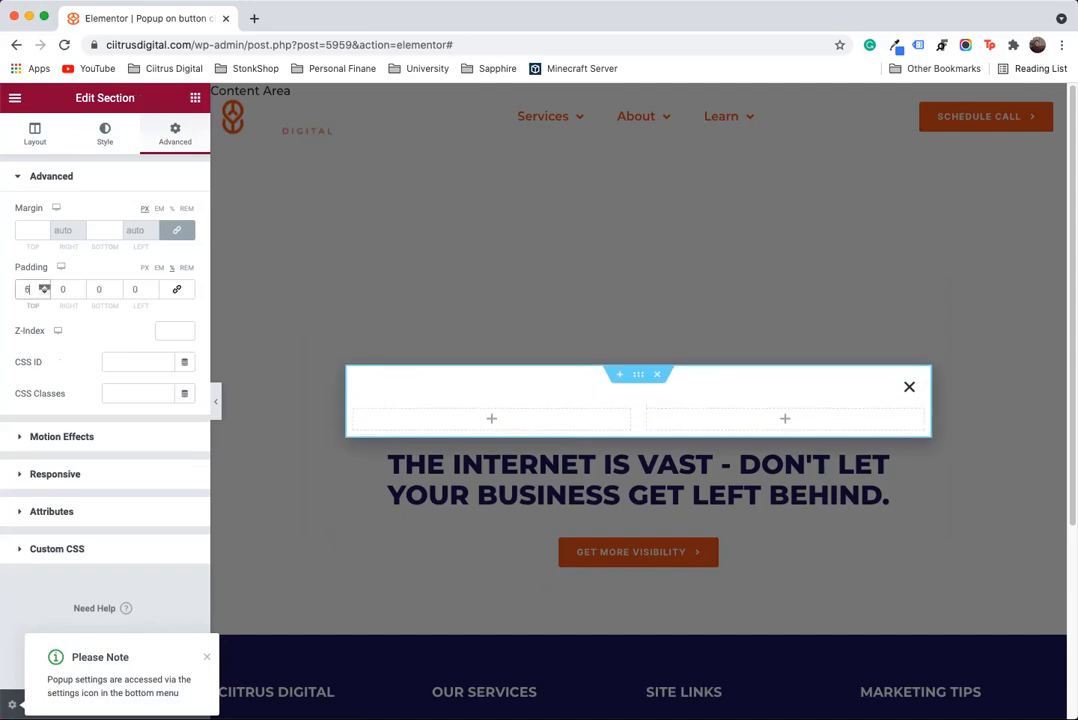
click(44, 286)
click(44, 286)
click(44, 286)
click(44, 286)
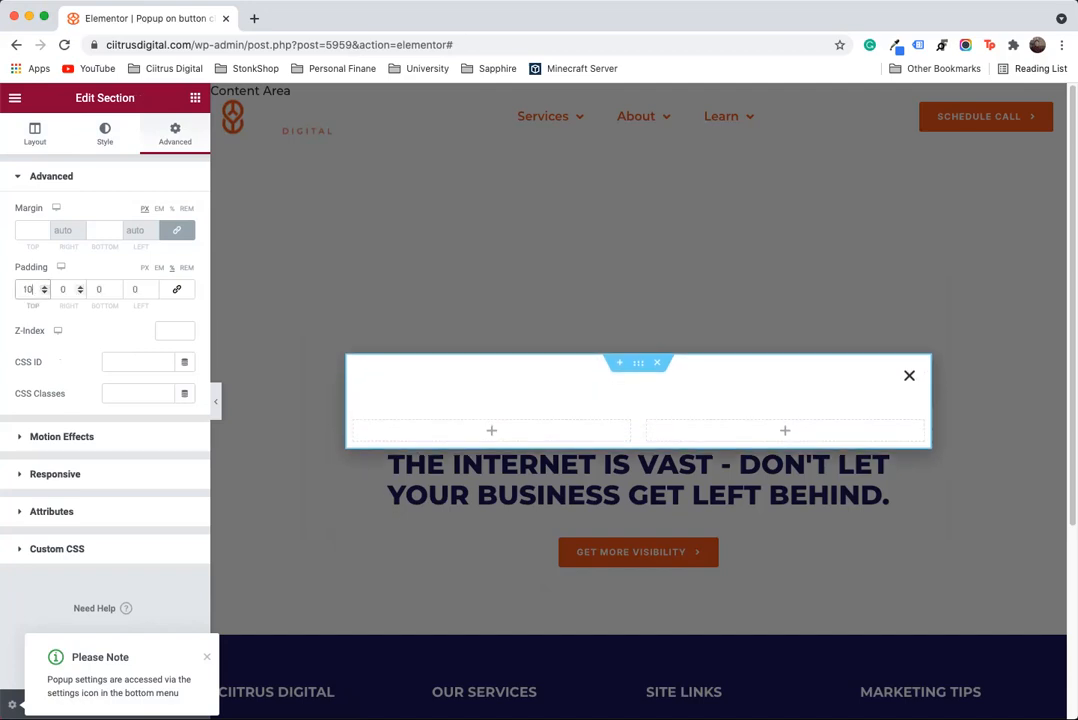
double_click(28, 289)
text(0)
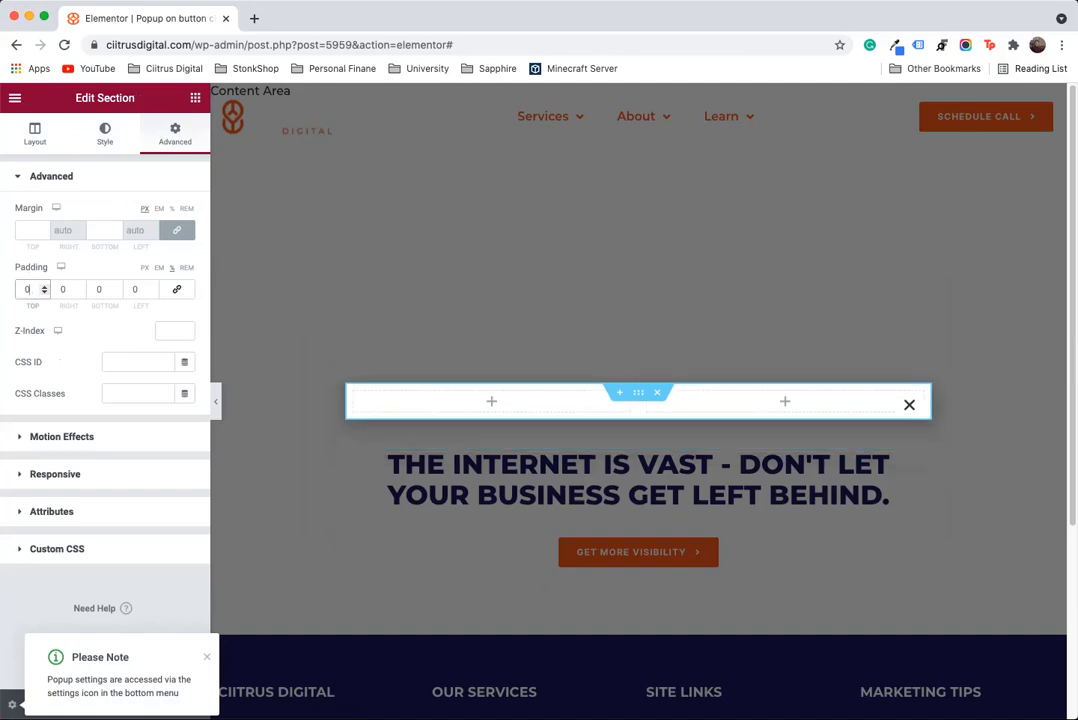
Step: Give the popup's right column a classic background using the media library photo of a desk with laptop, coffee mug and notepad
click(195, 98)
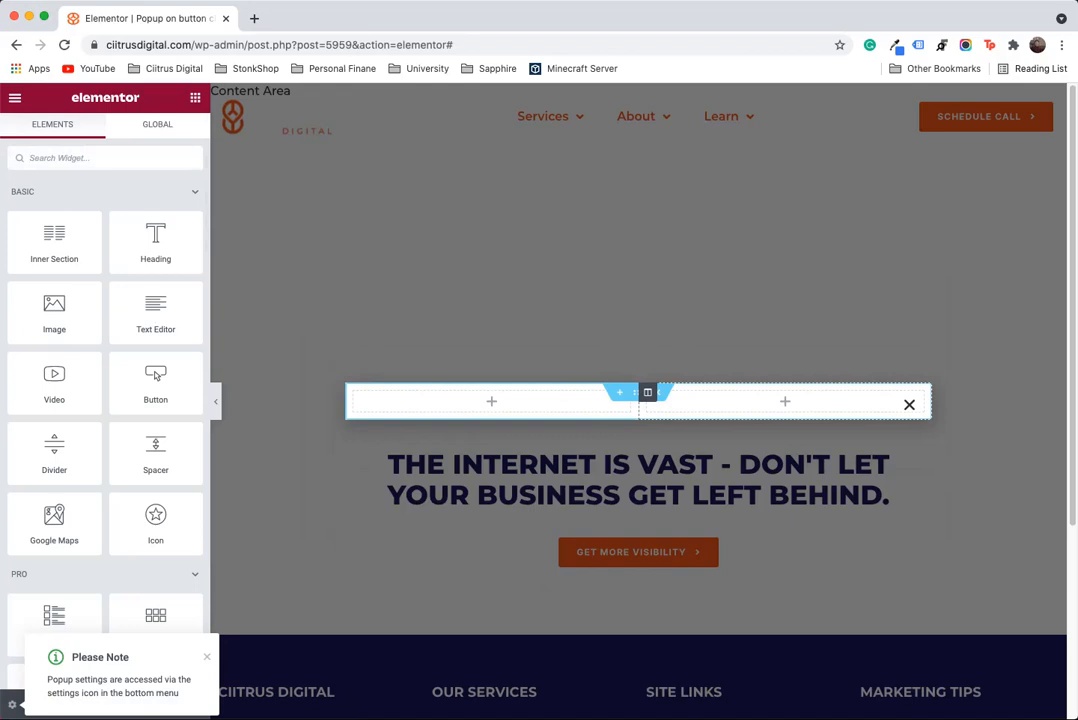
click(647, 392)
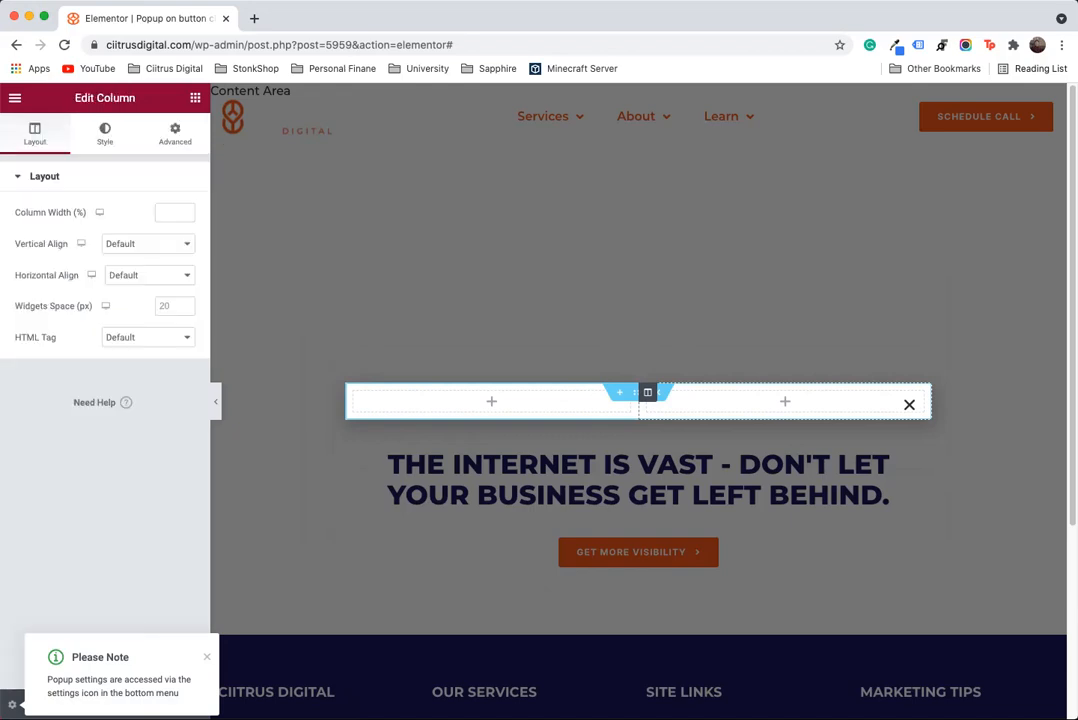
click(105, 133)
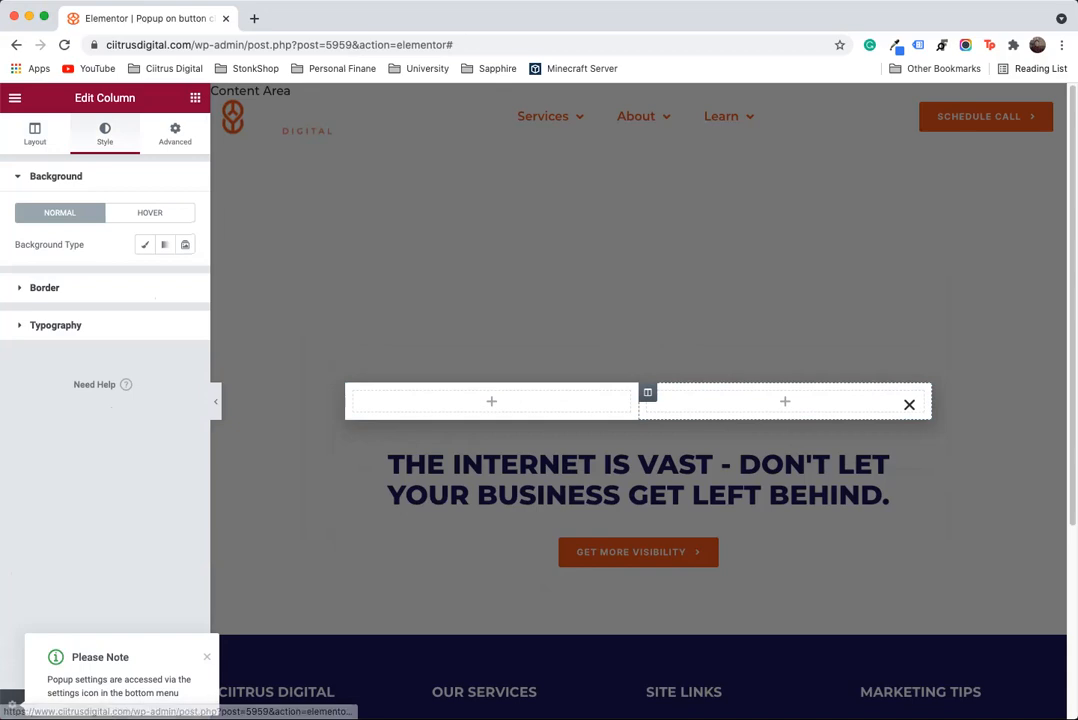
click(145, 244)
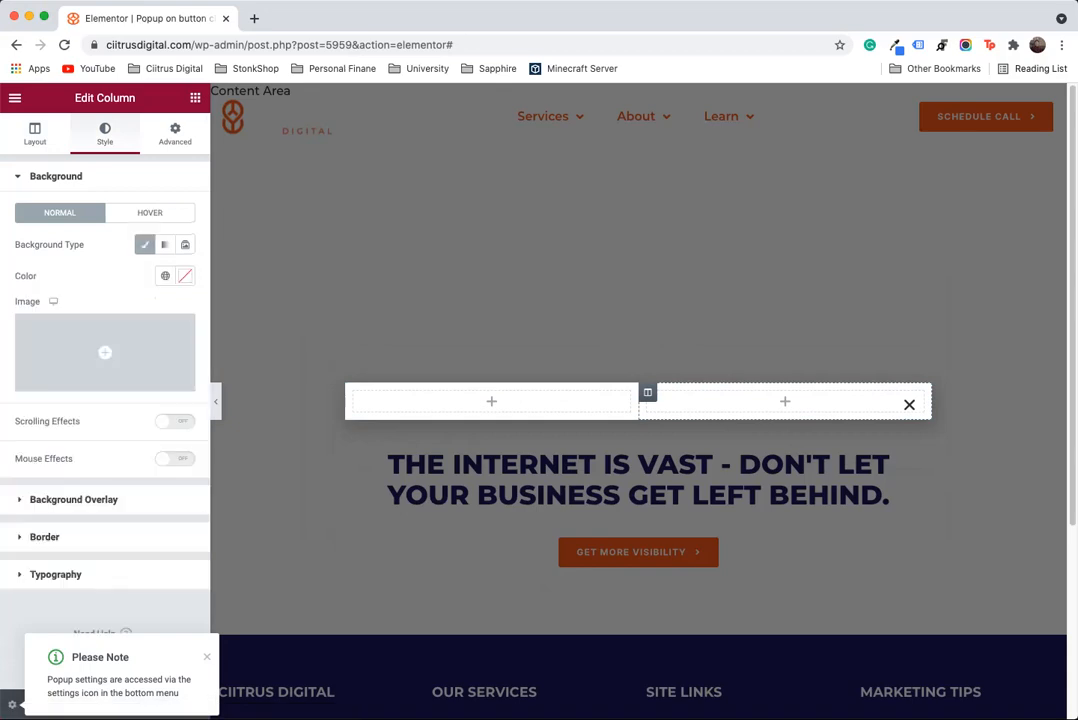
click(100, 365)
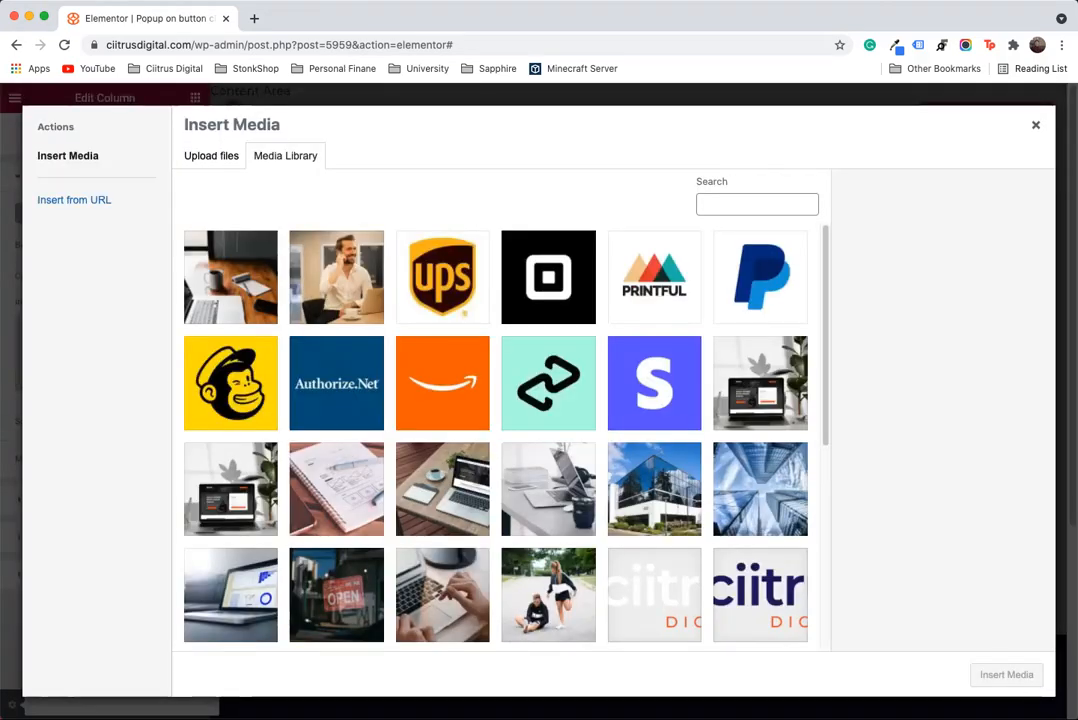
click(231, 278)
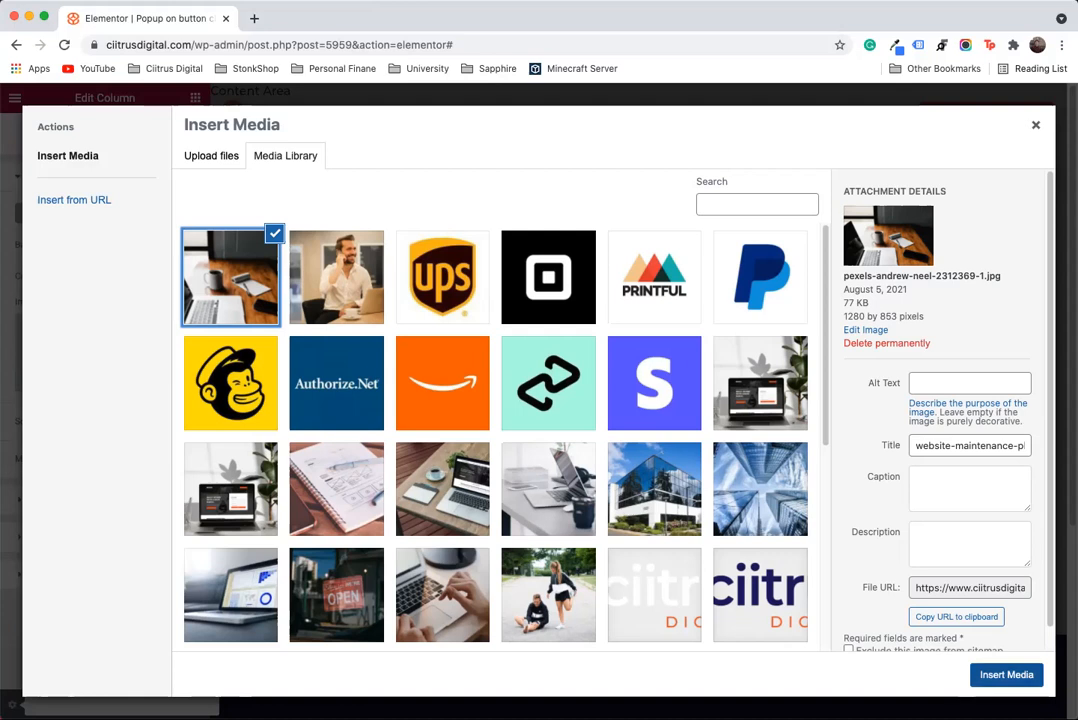
click(1006, 674)
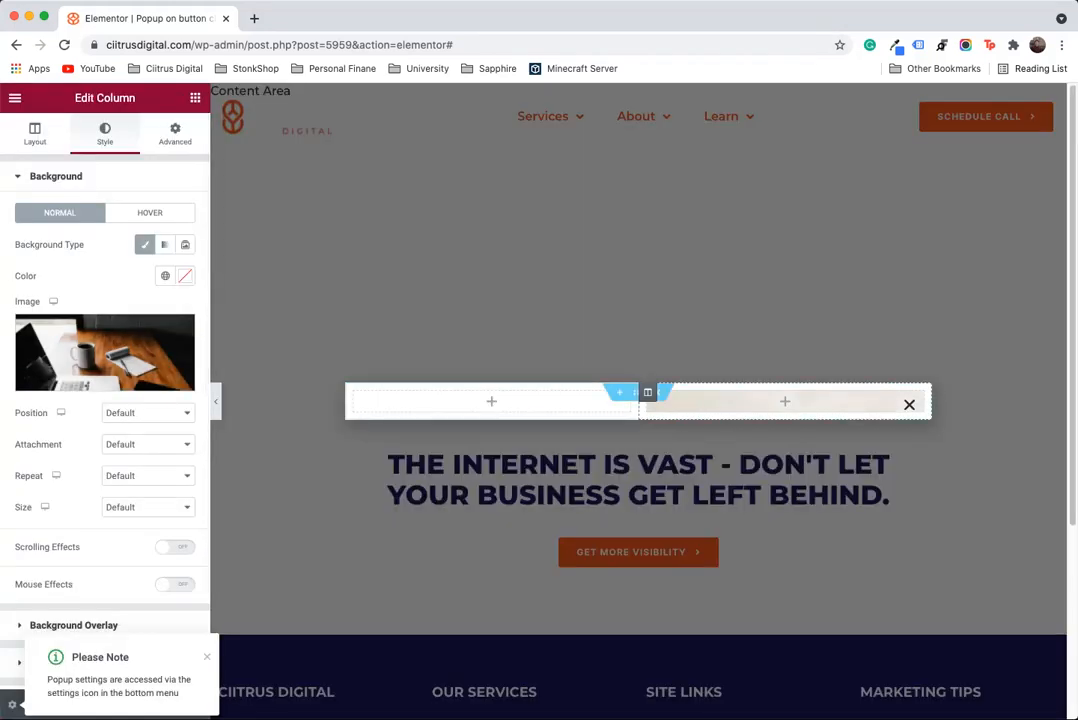
Step: Add a Spacer widget to the right column and set its space to 500 px
click(491, 401)
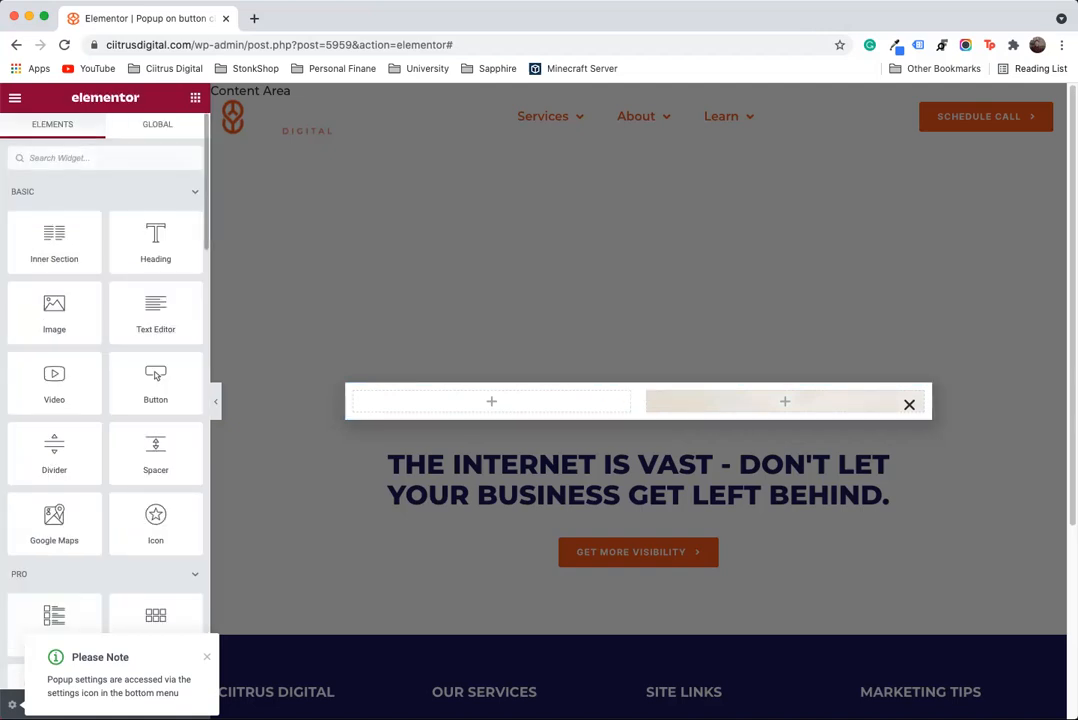
drag(155, 452, 491, 401)
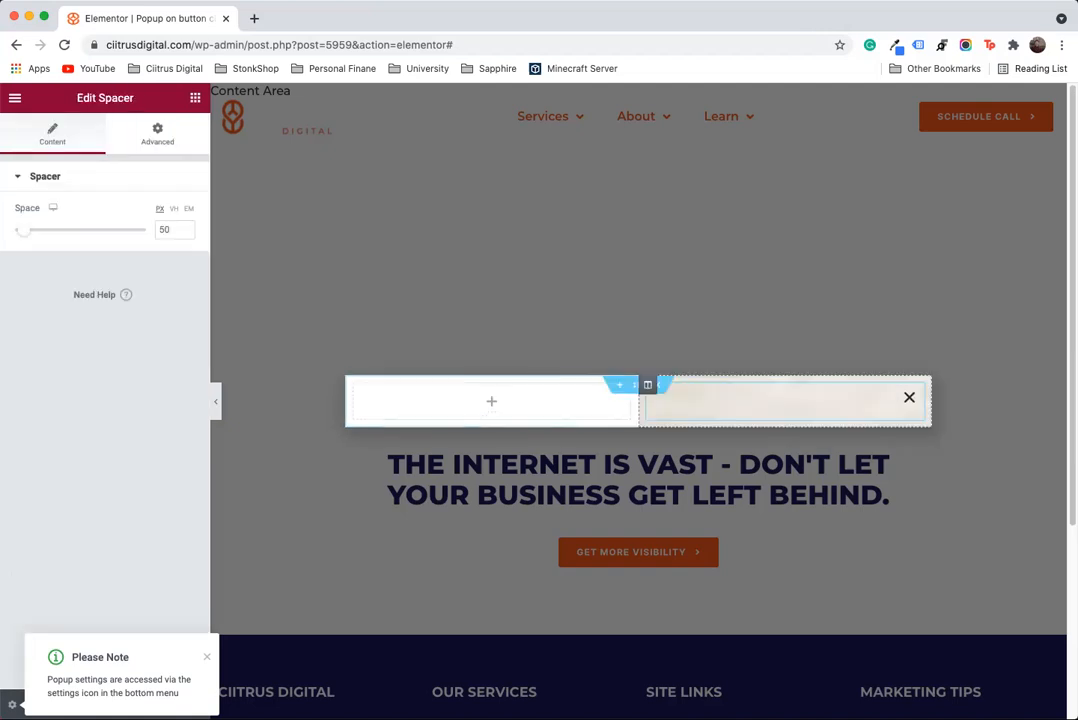
drag(24, 230, 89, 230)
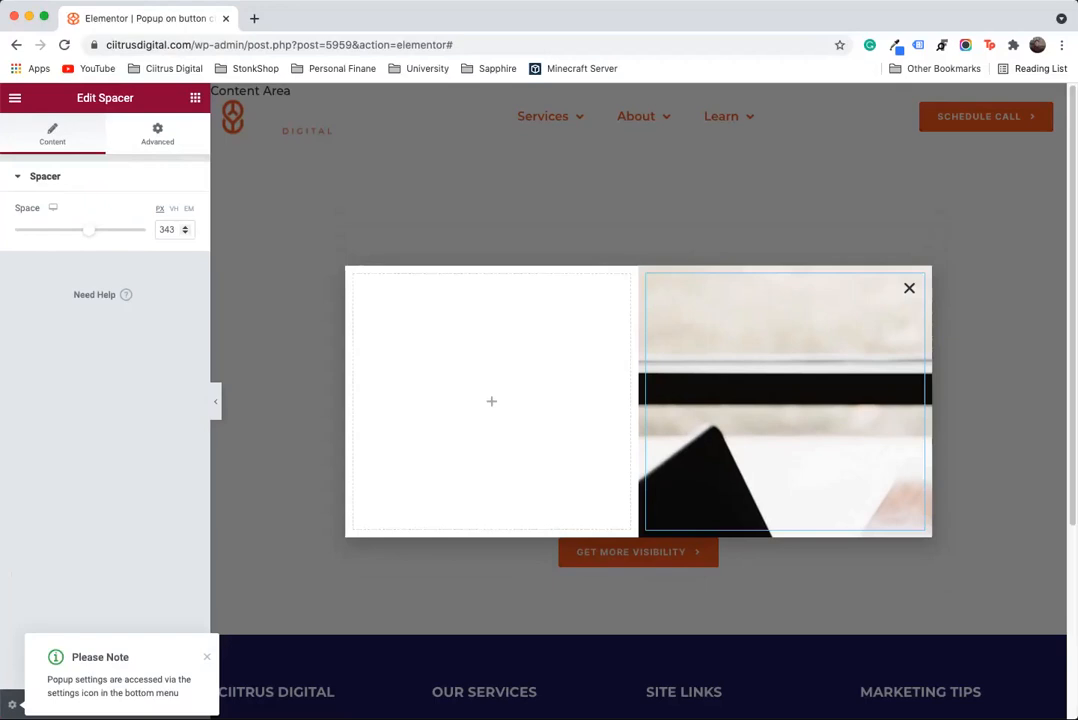
double_click(167, 230)
text(500)
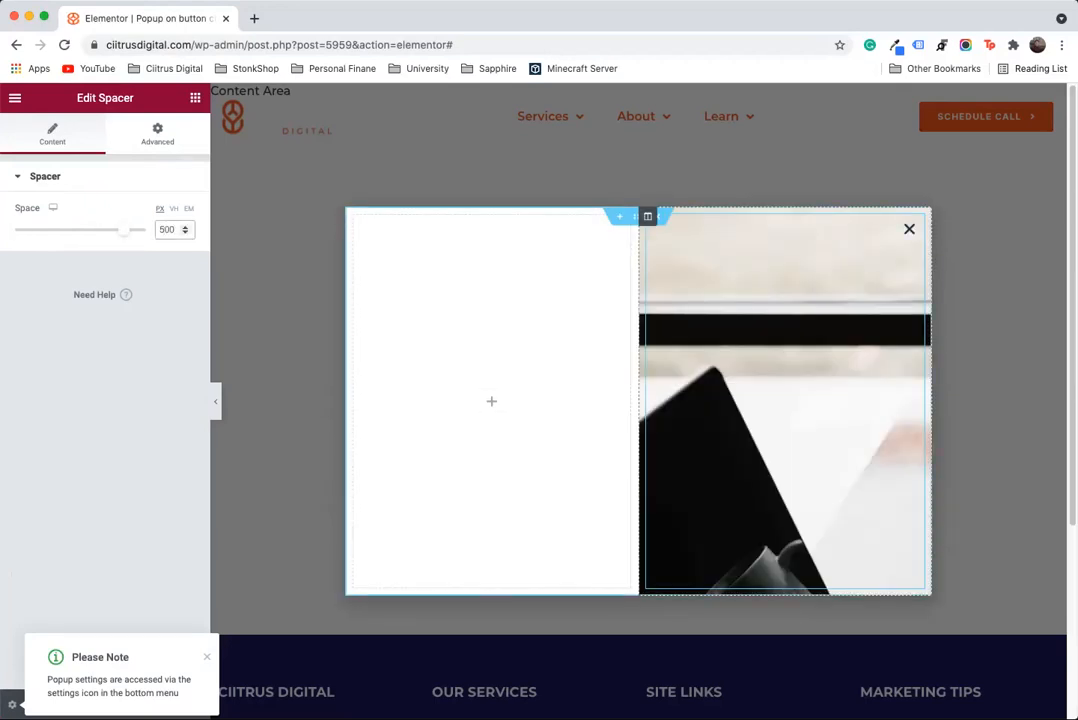
Step: Set the right column's background image position to Center Center and its size to Cover
click(648, 217)
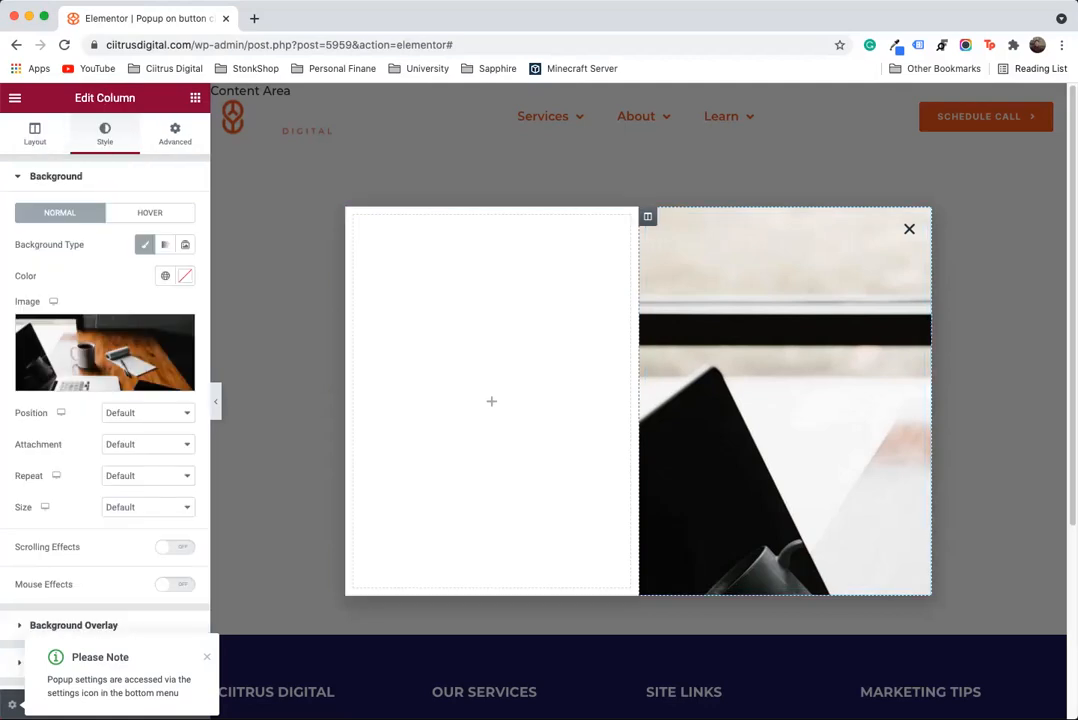
click(147, 412)
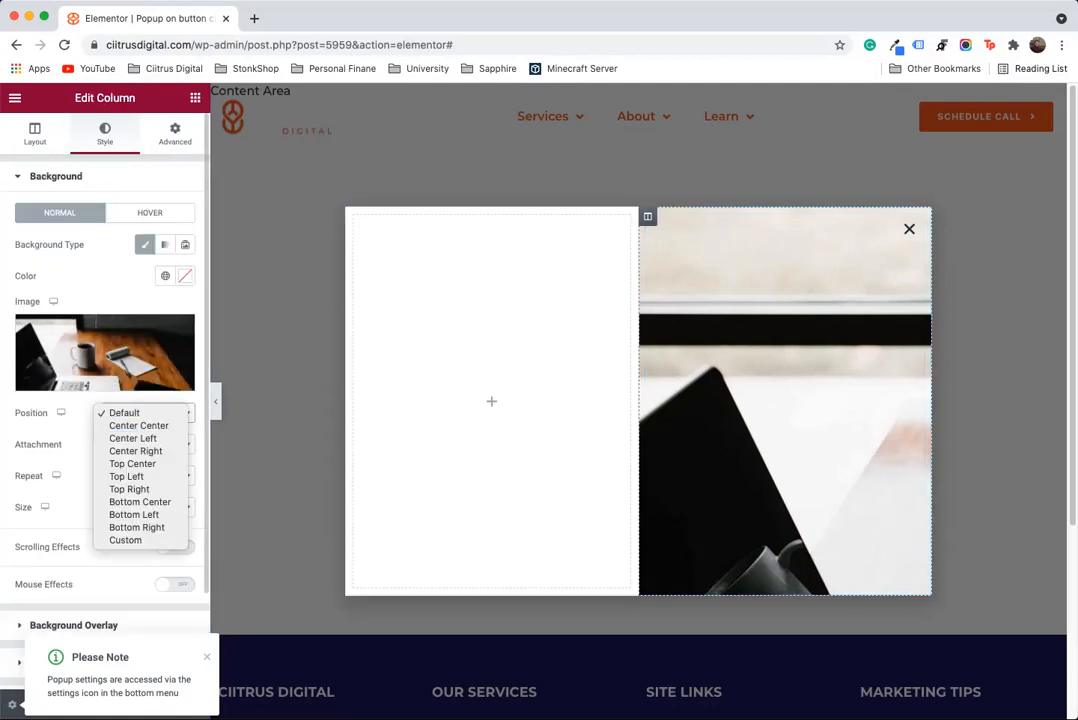
click(139, 426)
click(147, 507)
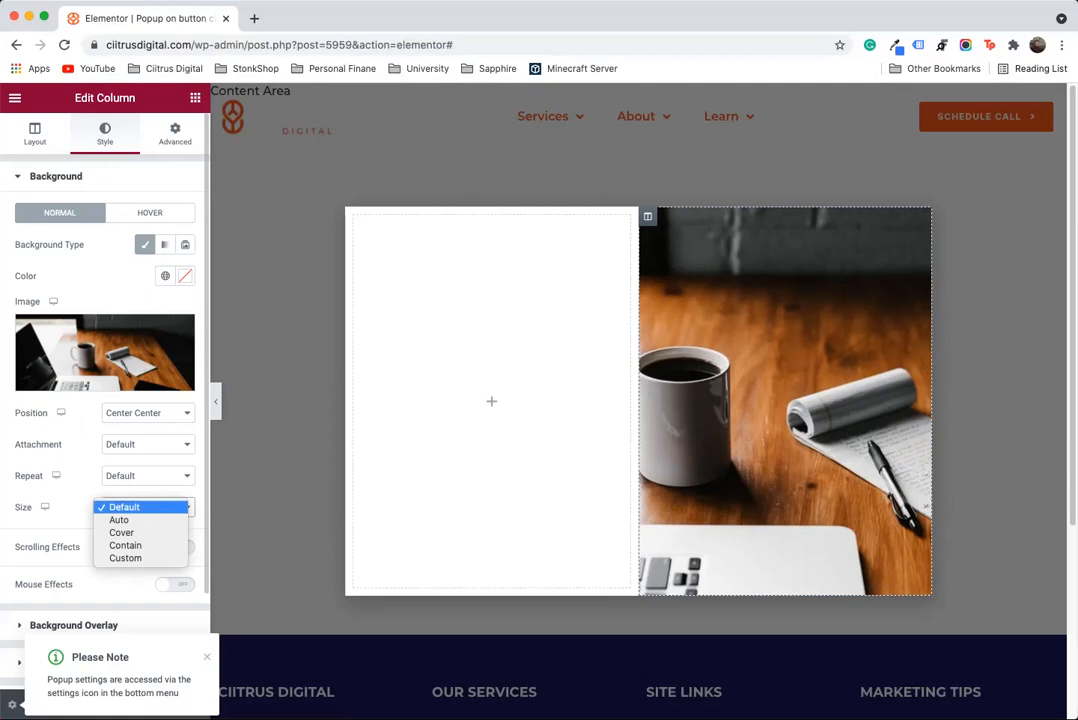
click(121, 532)
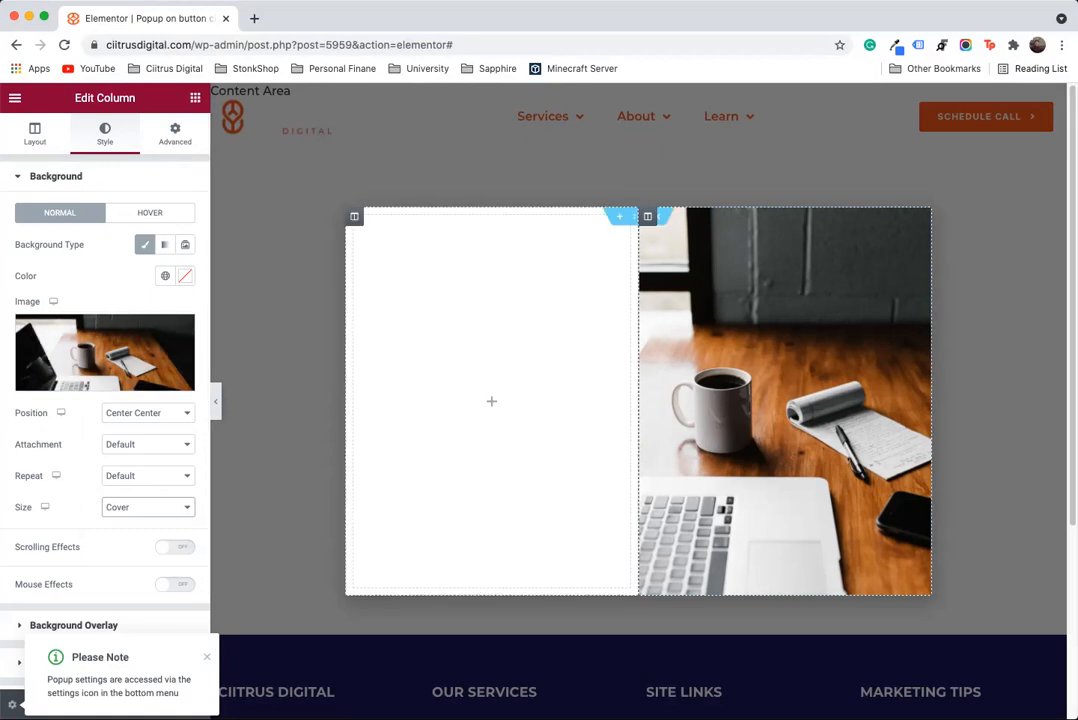
Step: Set the left column's padding to 7% on all four sides
click(354, 216)
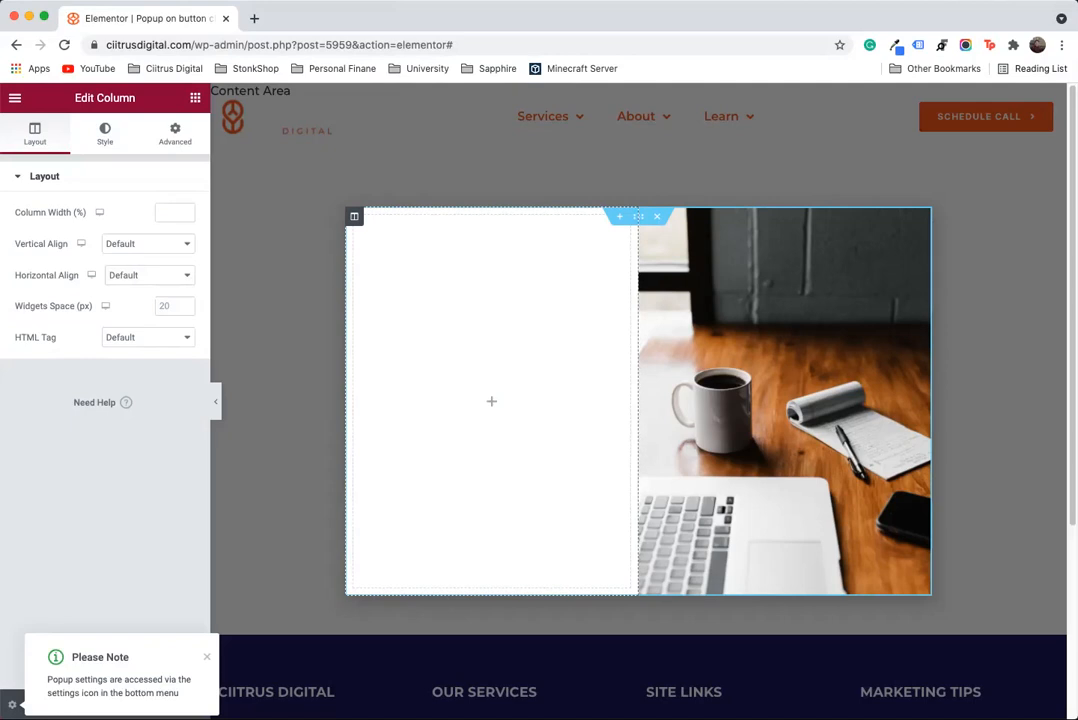
click(175, 134)
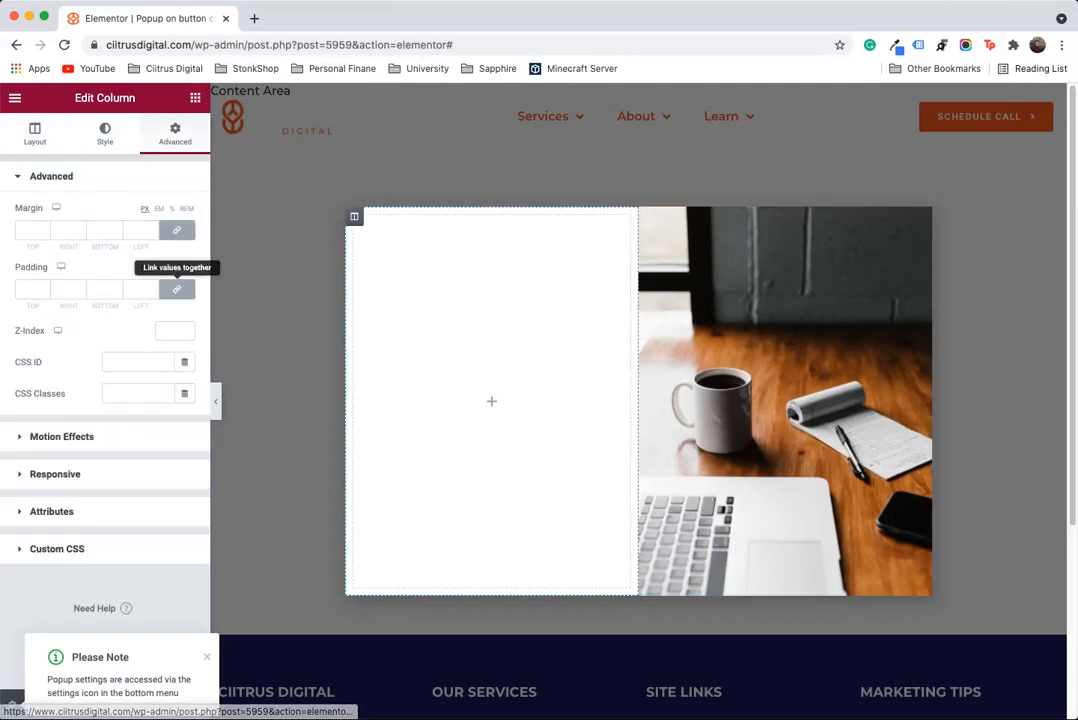
click(153, 287)
click(153, 287)
click(153, 287)
click(153, 287)
click(153, 287)
click(153, 287)
click(153, 287)
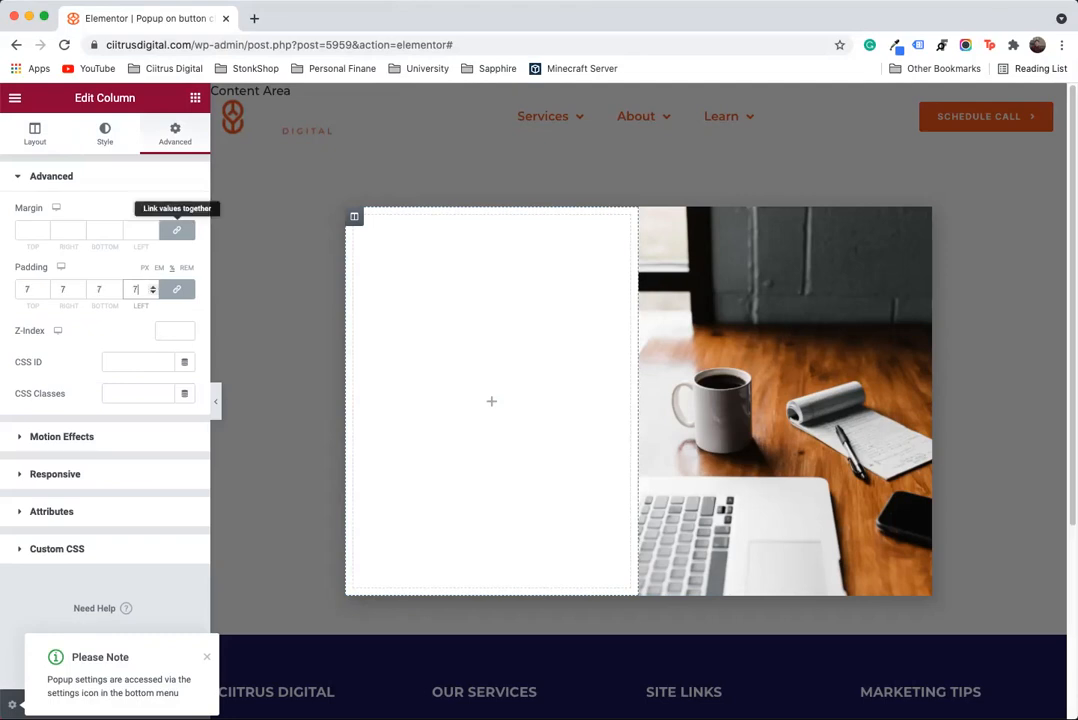
Step: Add a heading reading "Schedule your free consultation" to the left column and set its HTML tag to H3
click(195, 98)
drag(155, 376, 491, 400)
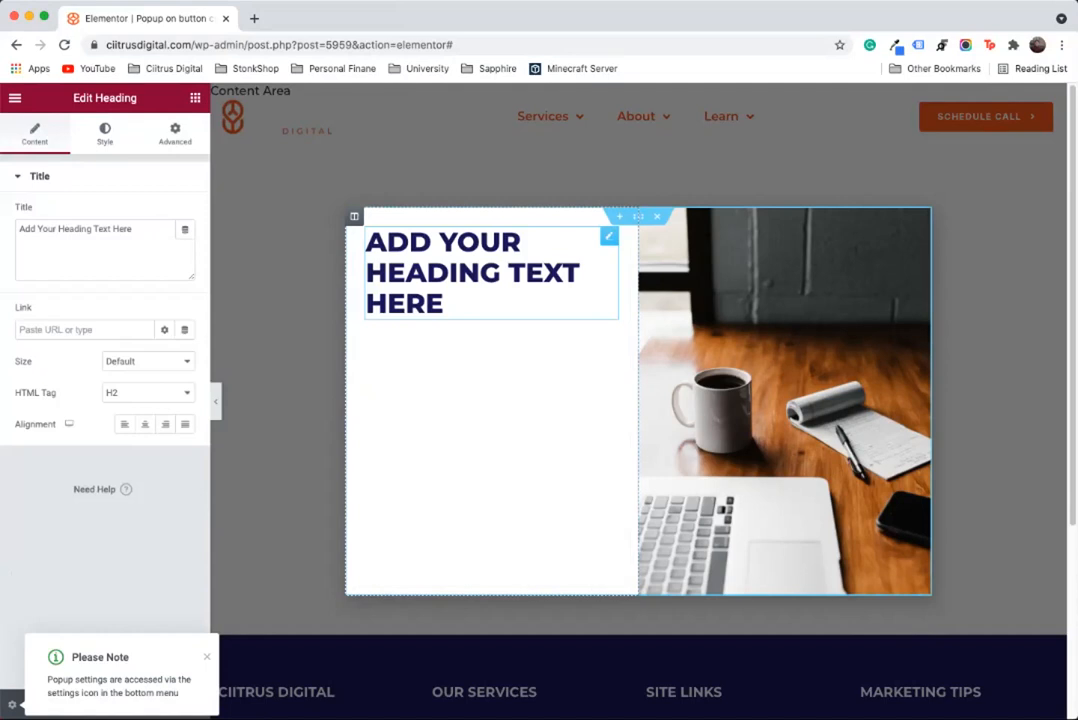
drag(133, 230, 18, 229)
text(Schedu)
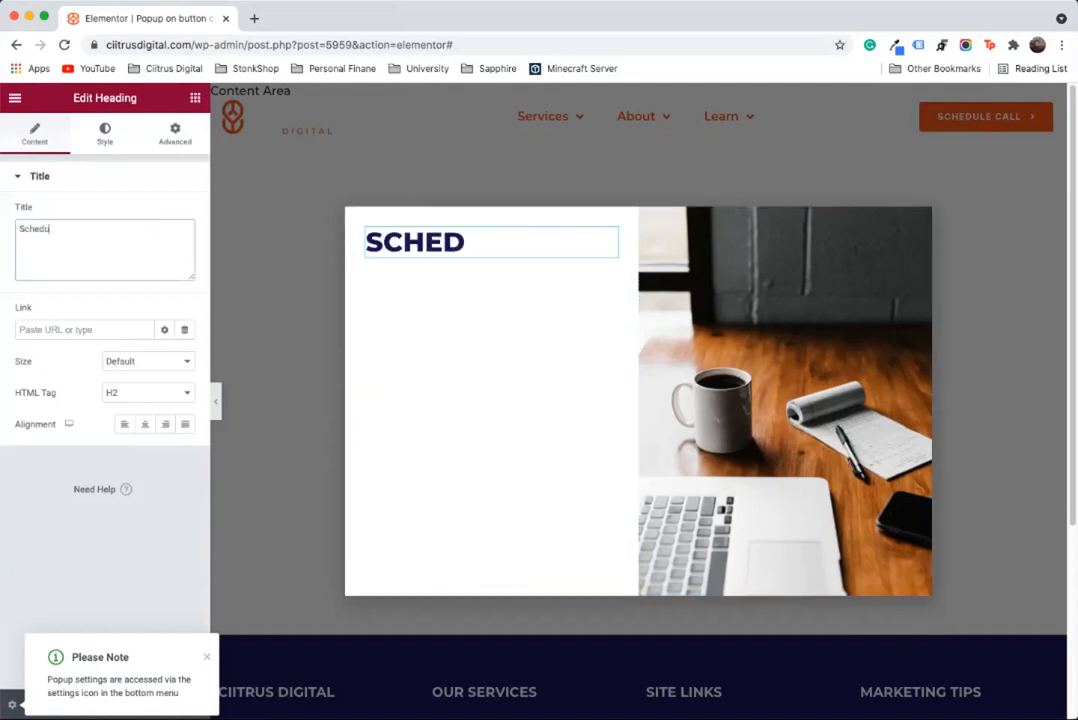
text(le your )
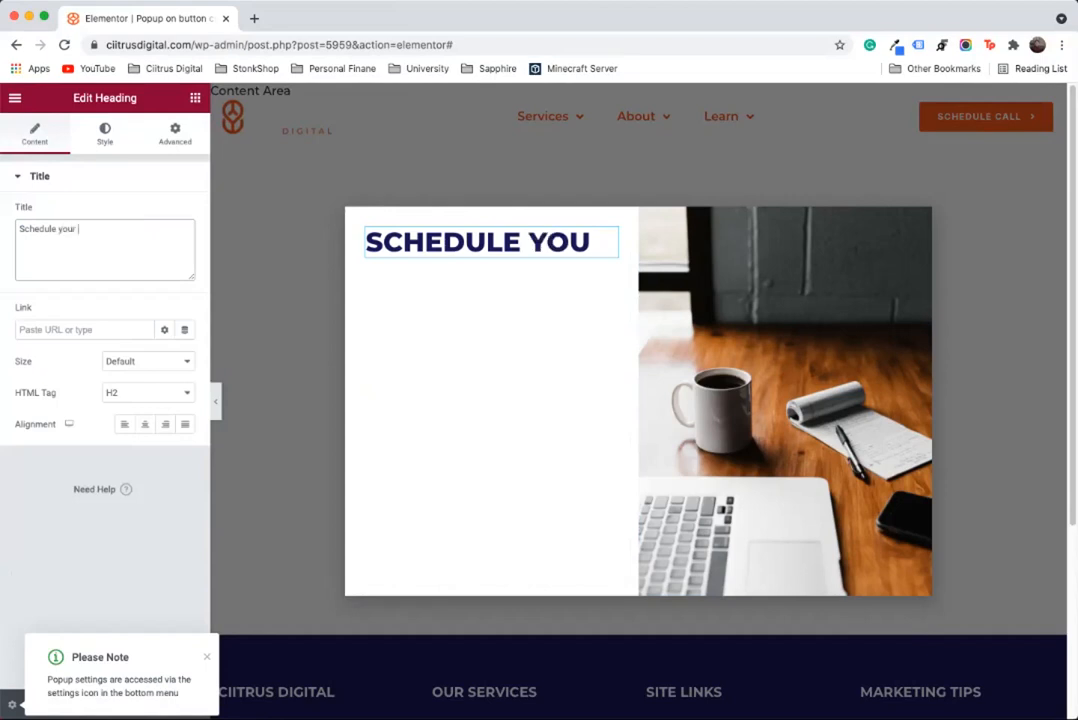
text(free consultation)
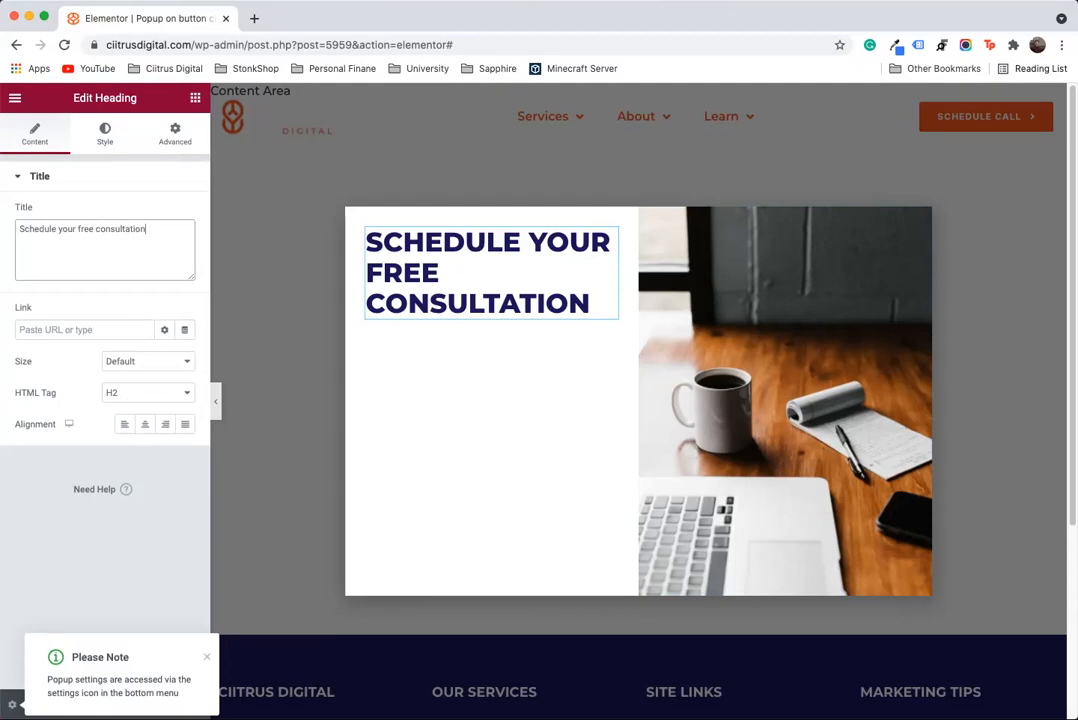
click(148, 392)
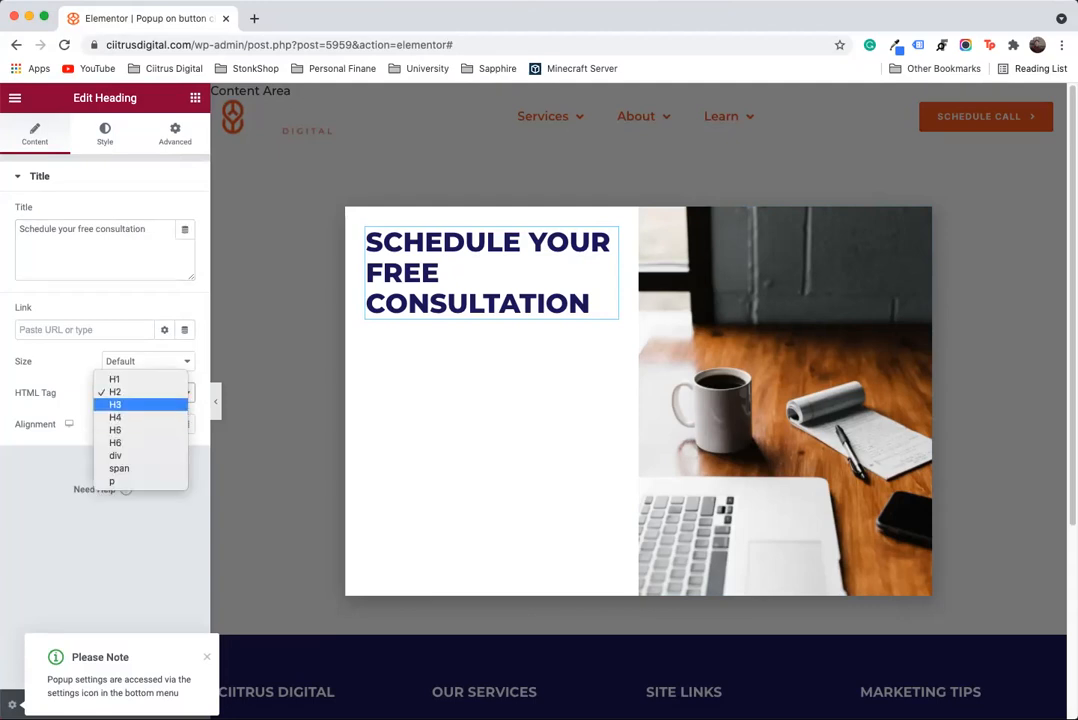
click(115, 404)
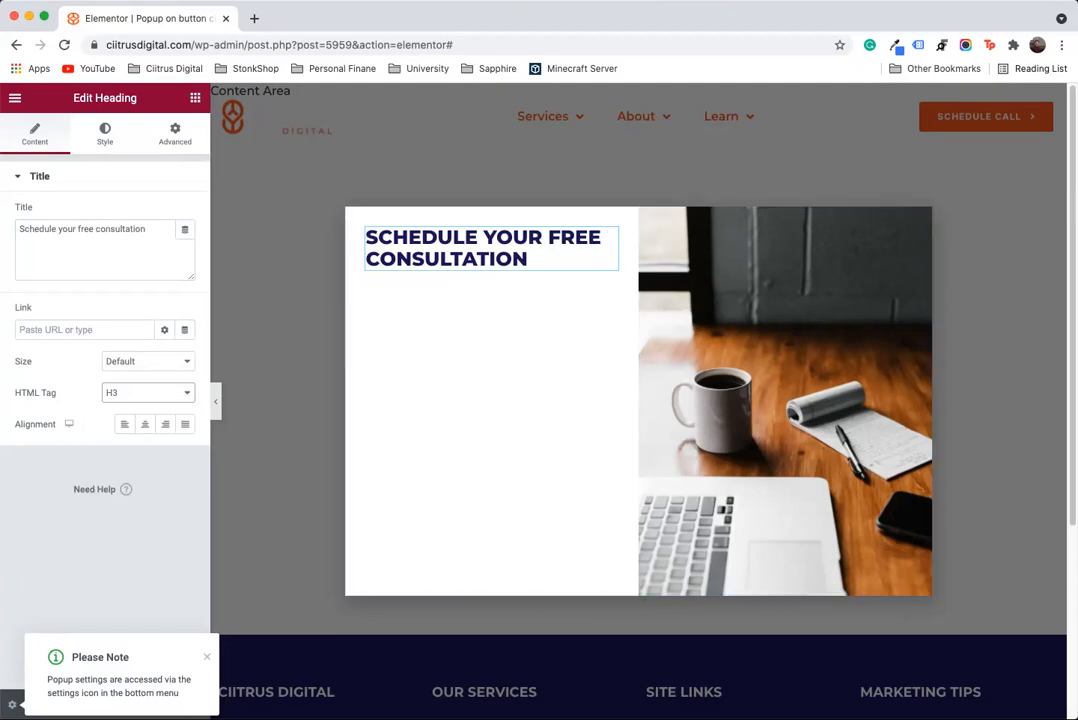
Step: Add a Form widget below the heading in the left column and hide its field labels
click(195, 97)
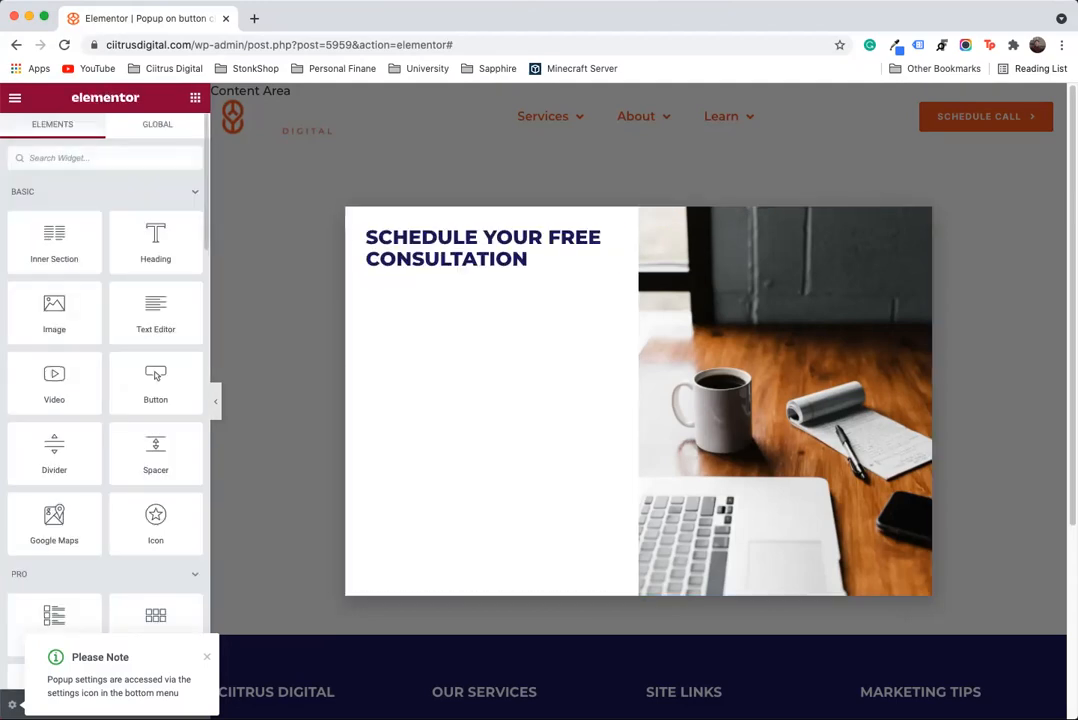
text(forn)
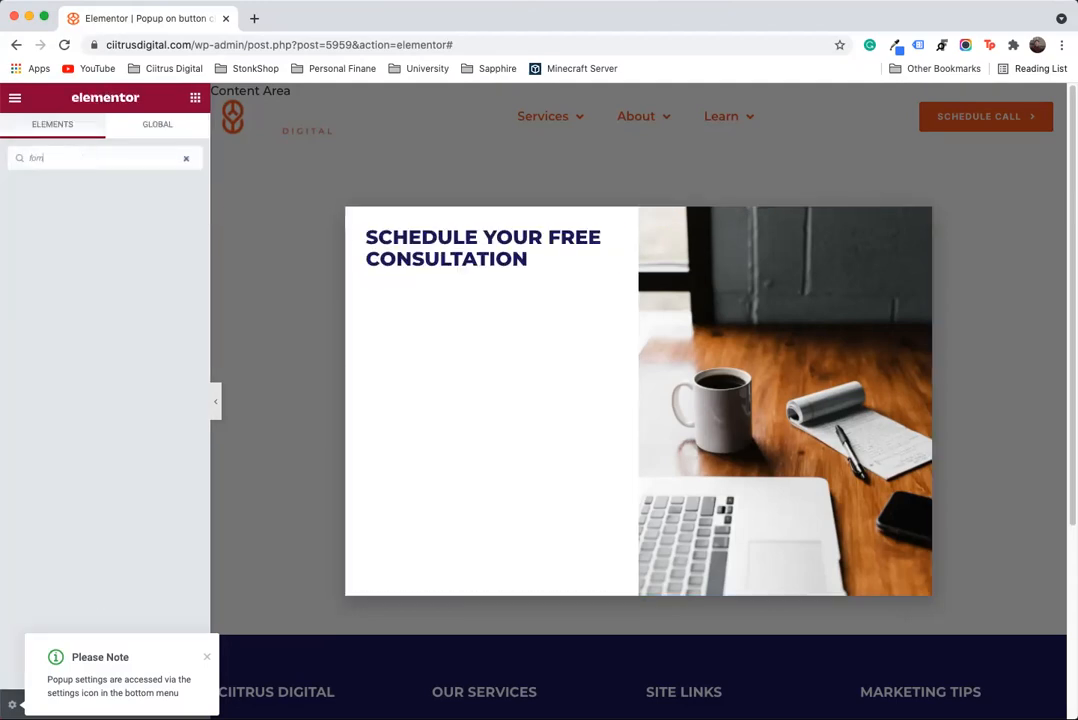
key(BackSpace)
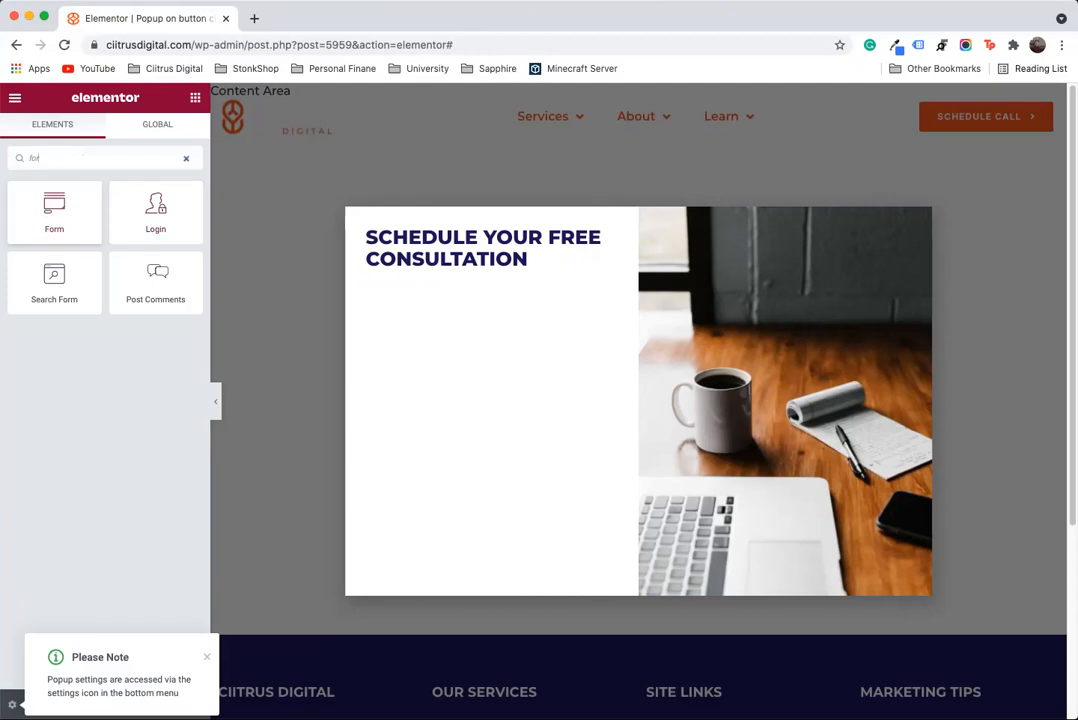
drag(54, 213, 490, 275)
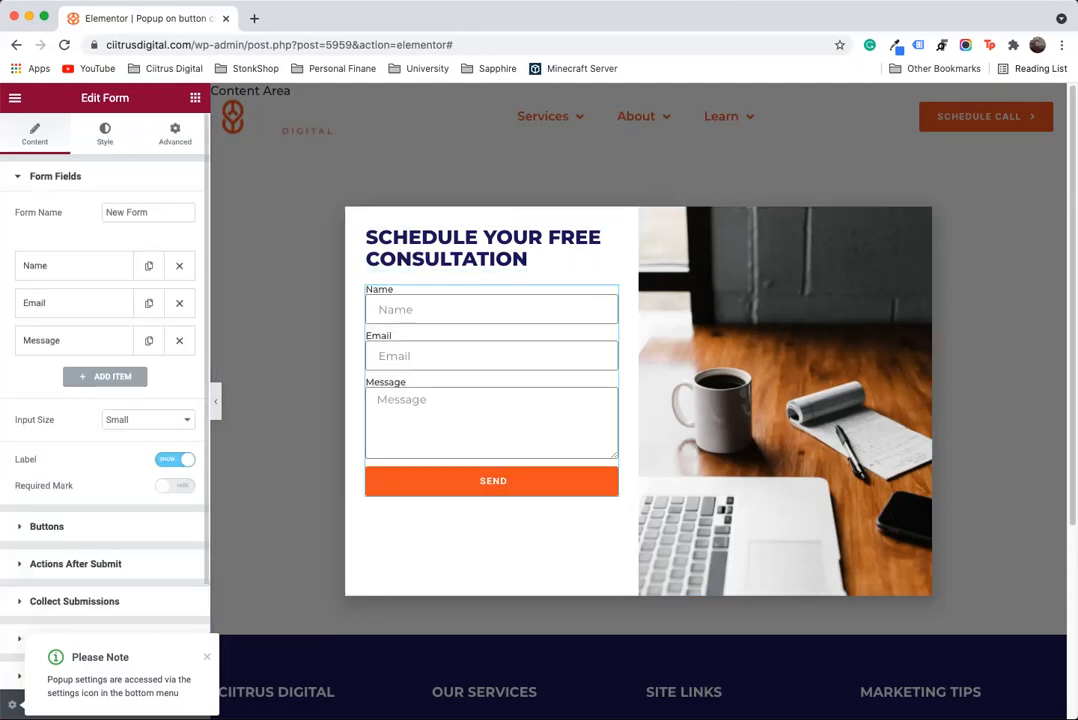
click(175, 460)
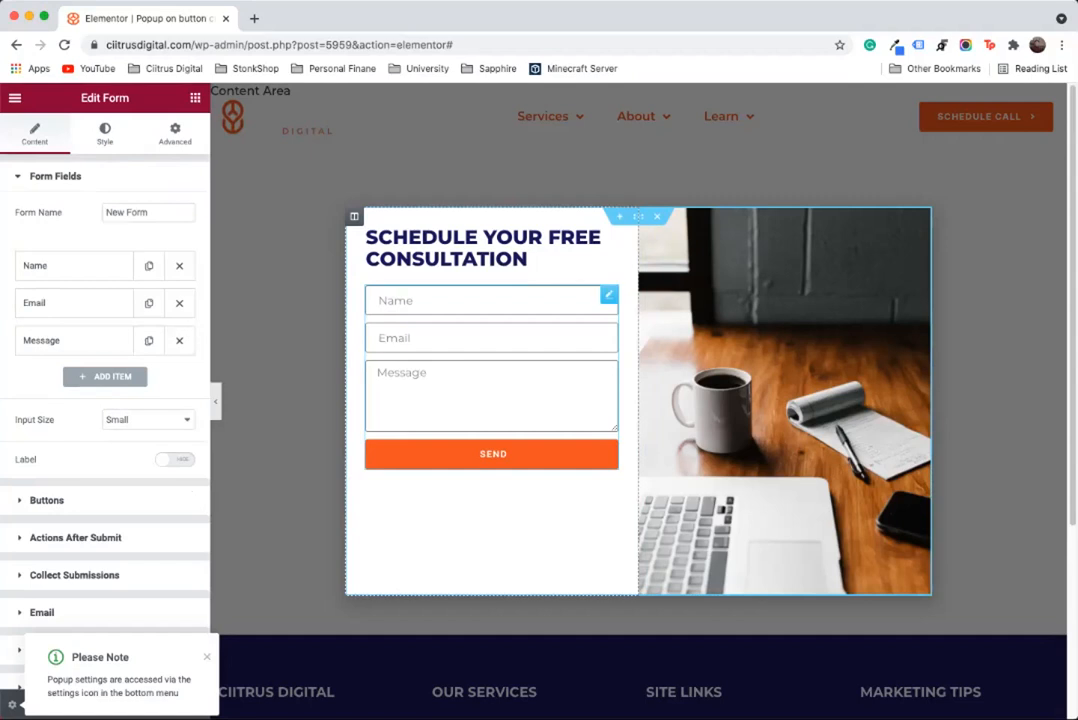
Step: Set the left column's vertical alignment to Middle and preview the popup without the editor panel
click(354, 216)
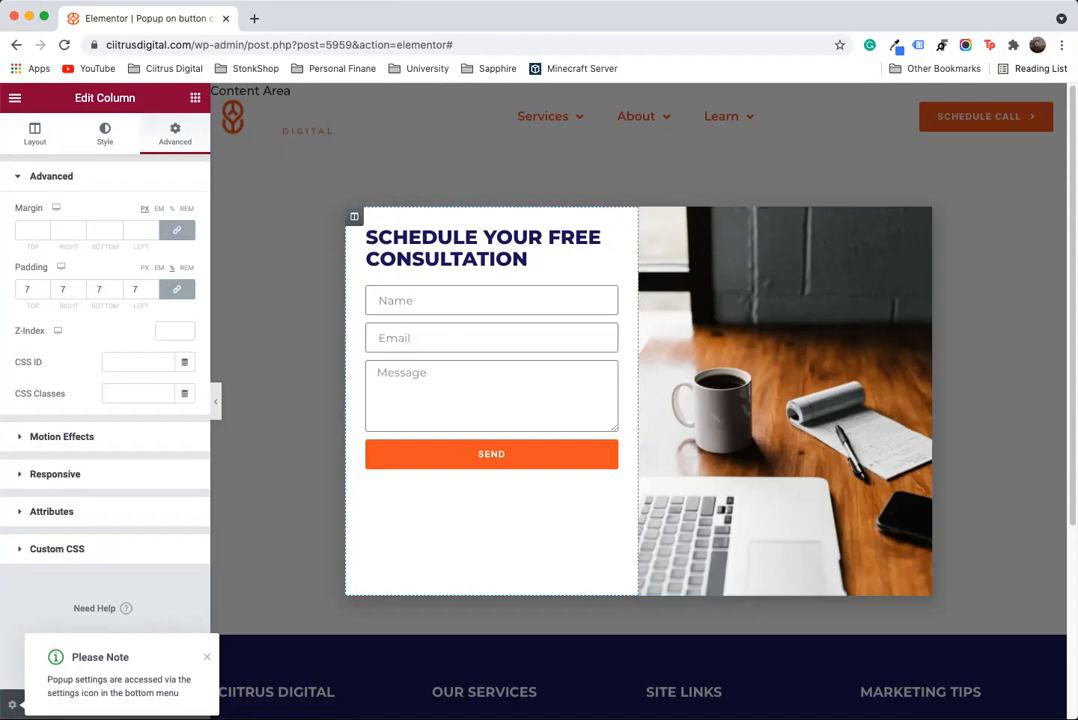
click(35, 134)
click(147, 243)
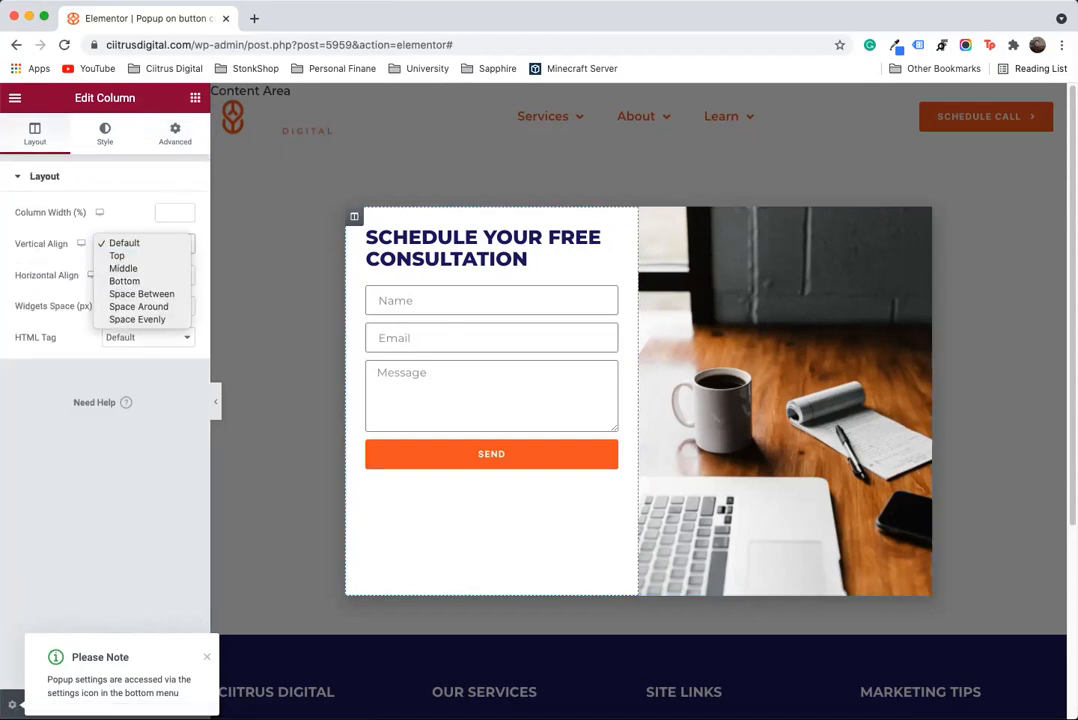
click(130, 267)
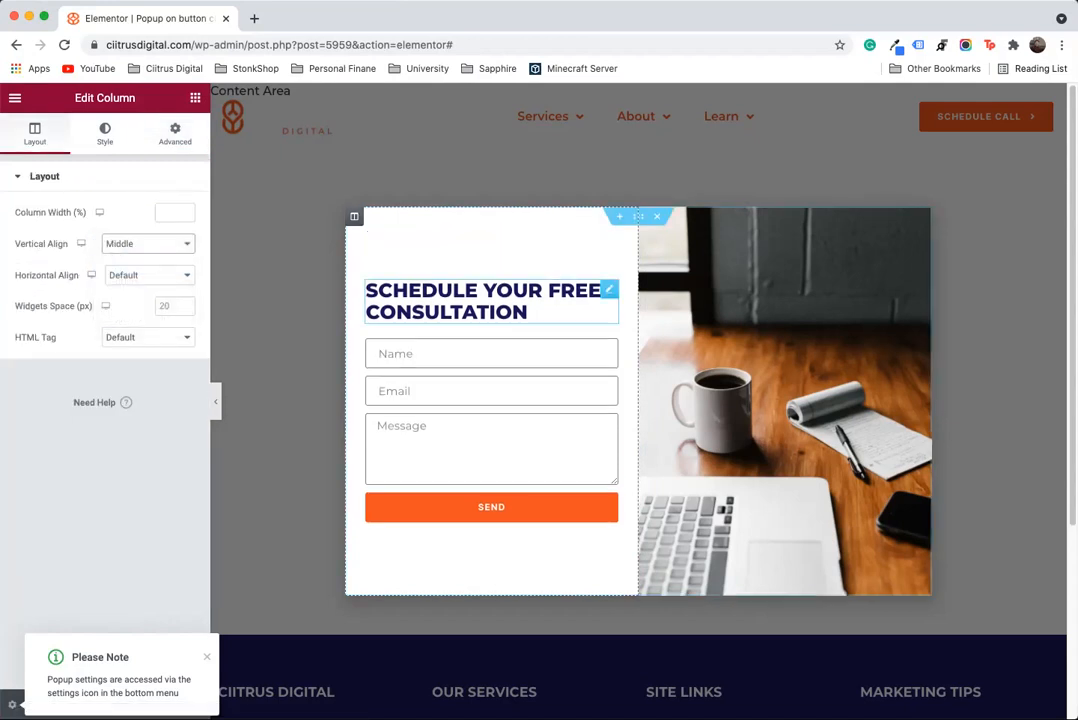
click(215, 401)
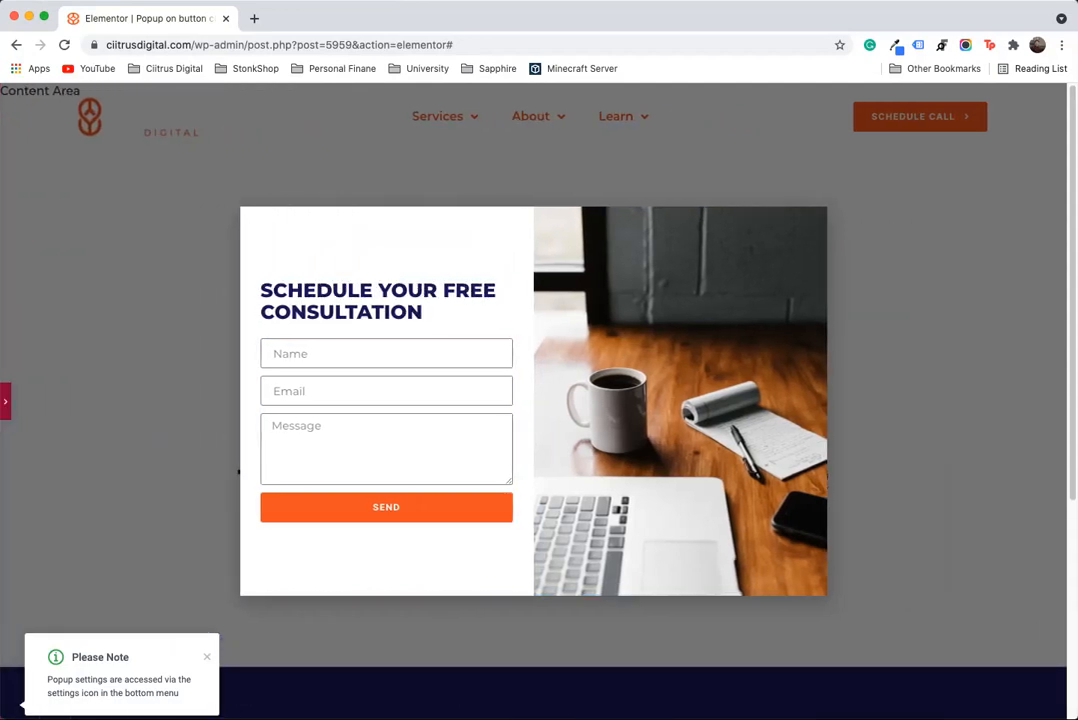
click(8, 400)
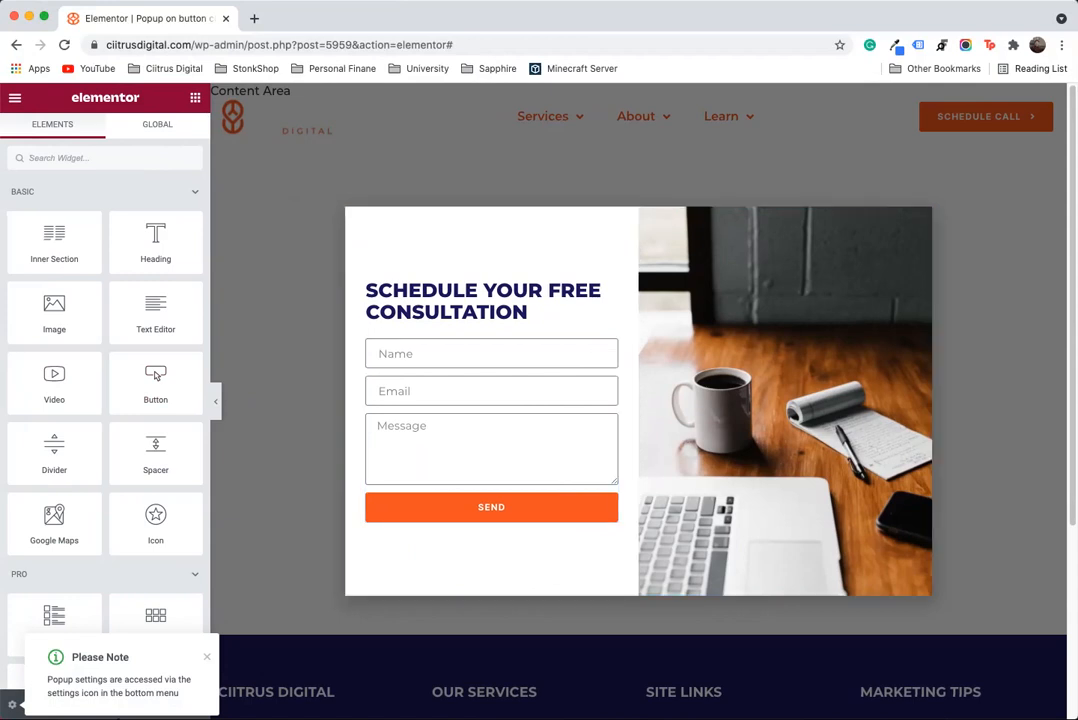
Step: Style the popup's close button with the white global color and a size of 30
click(207, 657)
scroll(500, 430, down, 1)
scroll(500, 430, up, 1)
scroll(500, 430, up, 1)
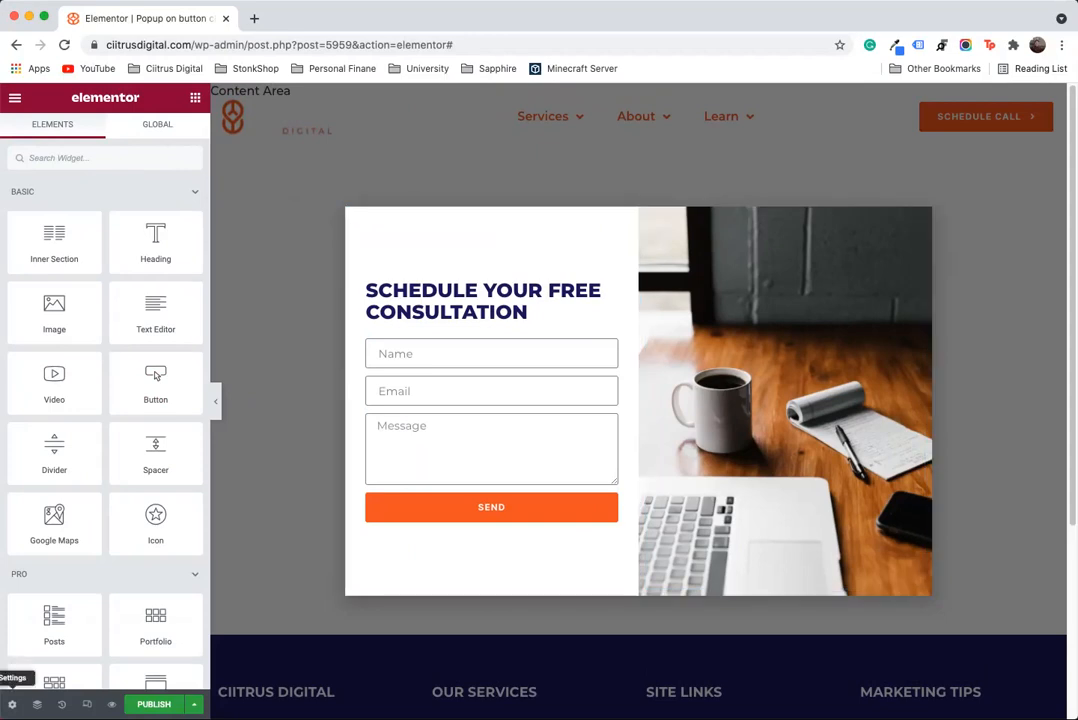
click(12, 704)
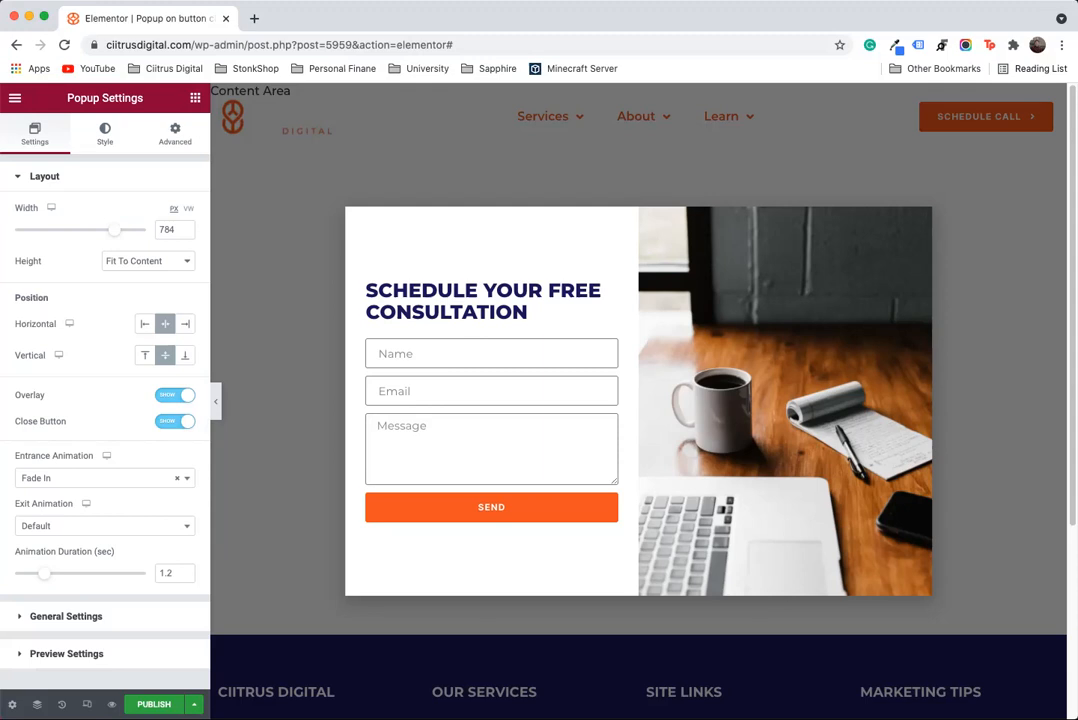
click(44, 176)
click(105, 134)
click(44, 176)
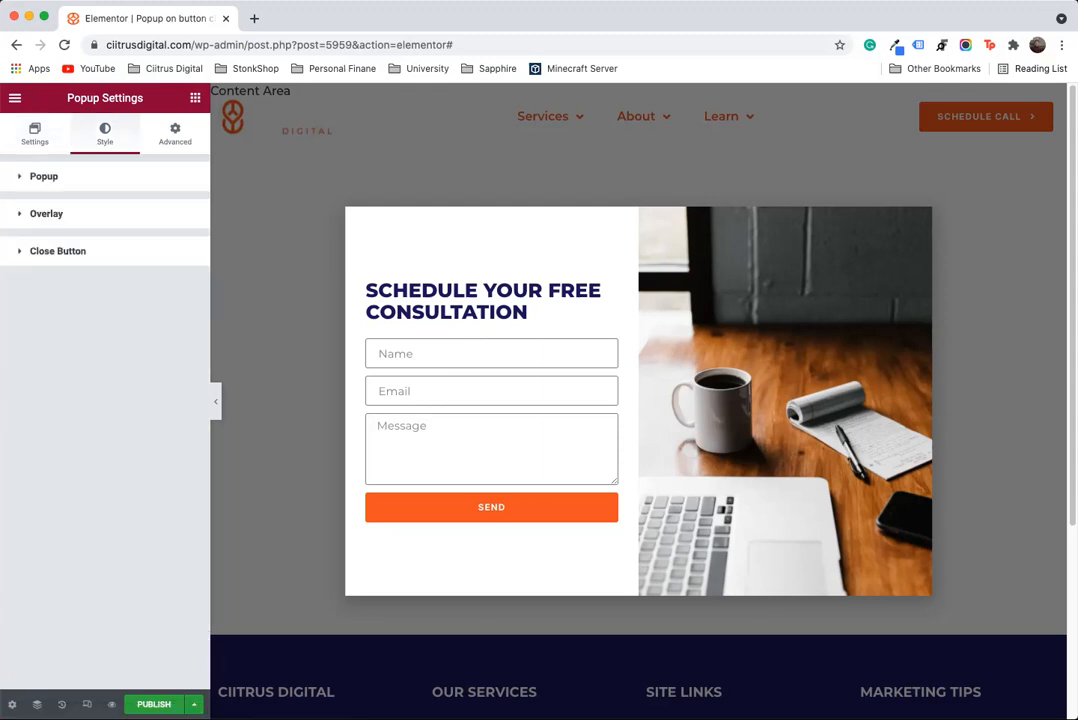
click(57, 251)
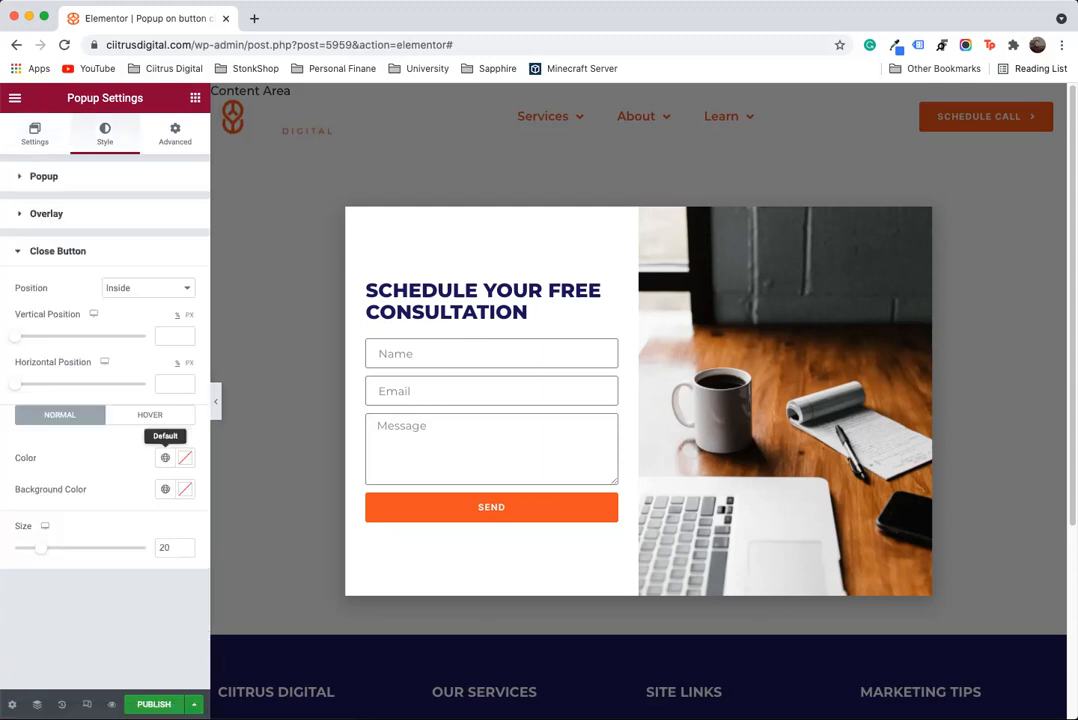
click(165, 457)
click(60, 631)
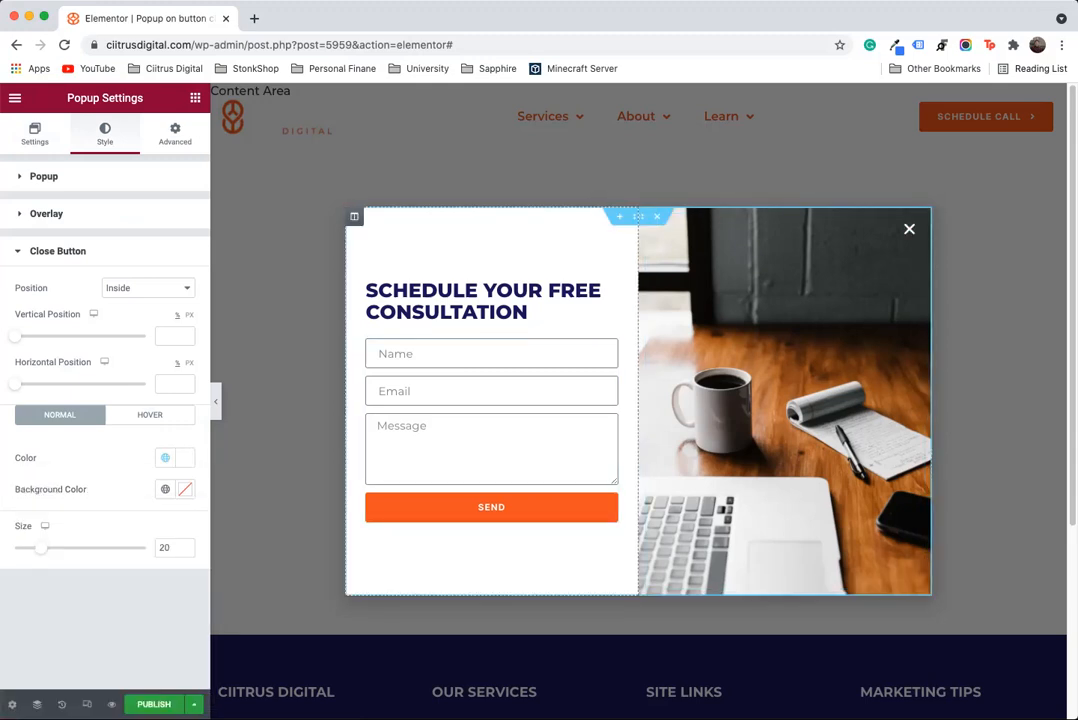
drag(40, 548, 54, 548)
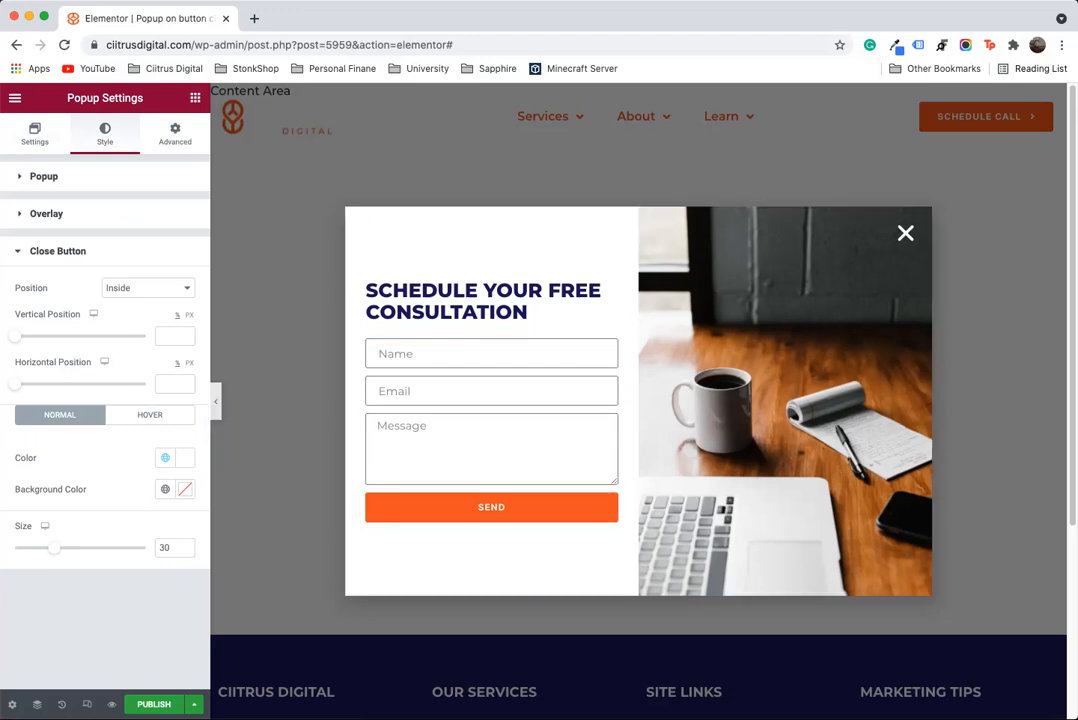
Step: Publish the popup with an include condition for the Entire Site, leaving all triggers and advanced rules off
click(154, 704)
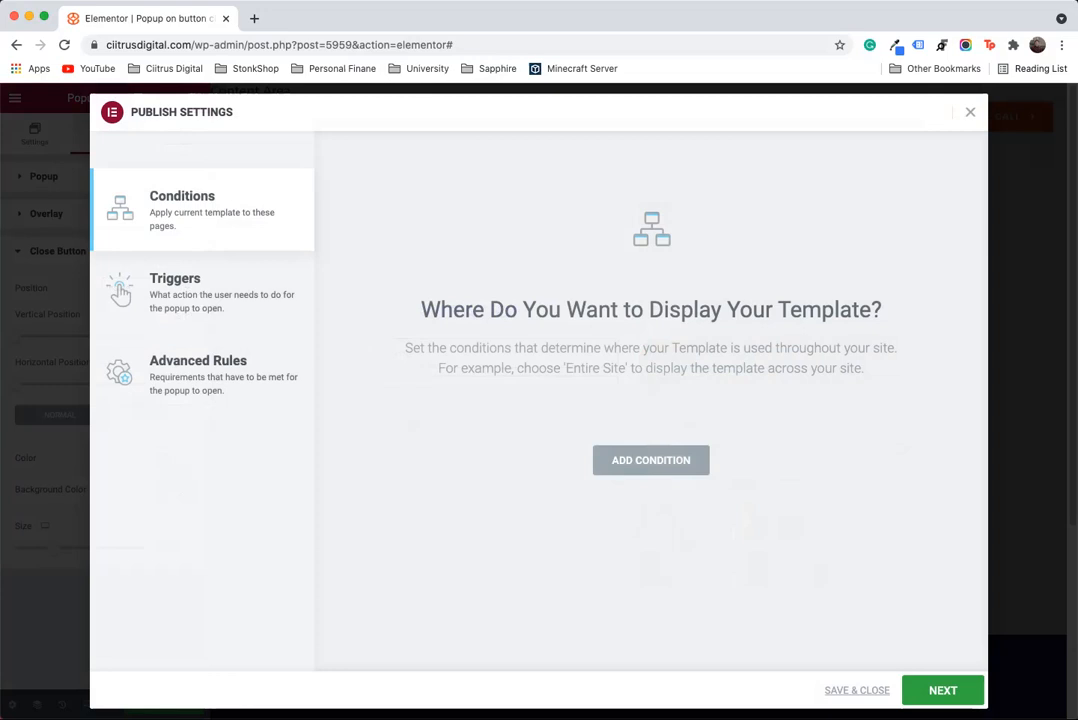
click(200, 292)
click(200, 374)
click(200, 292)
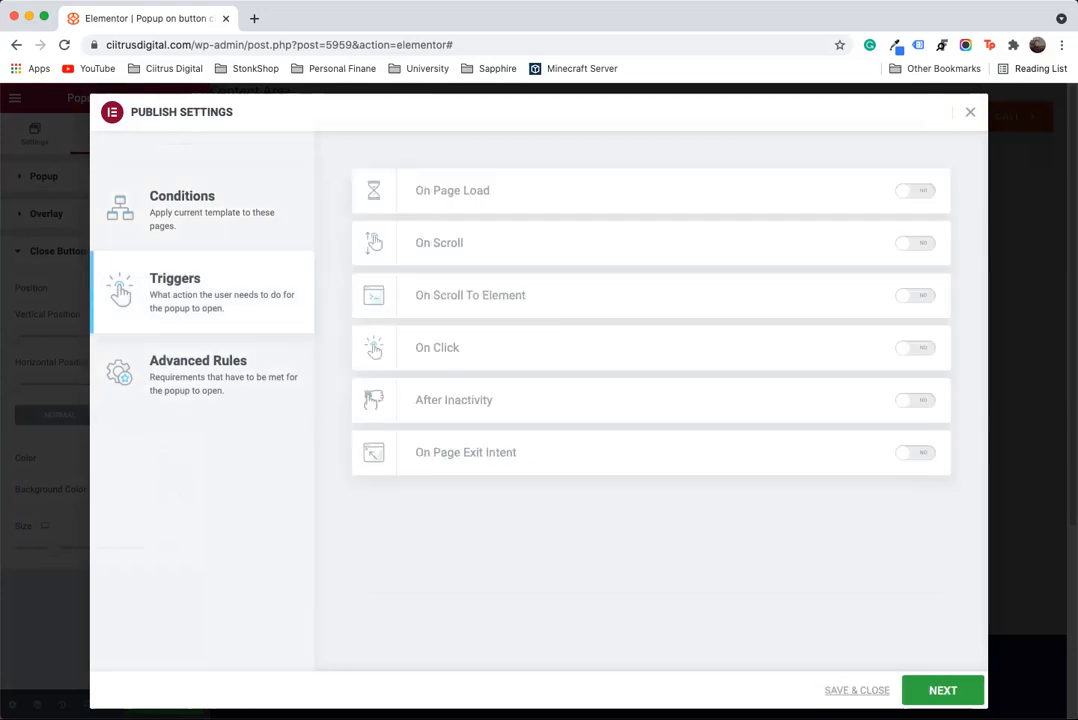
click(200, 210)
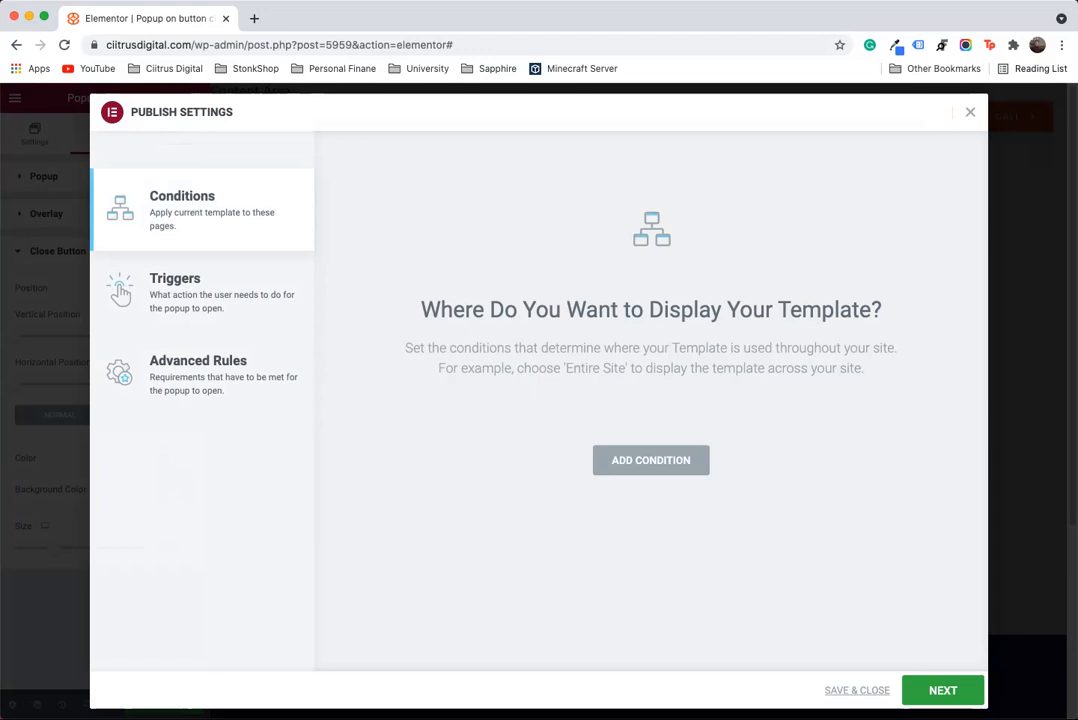
click(650, 460)
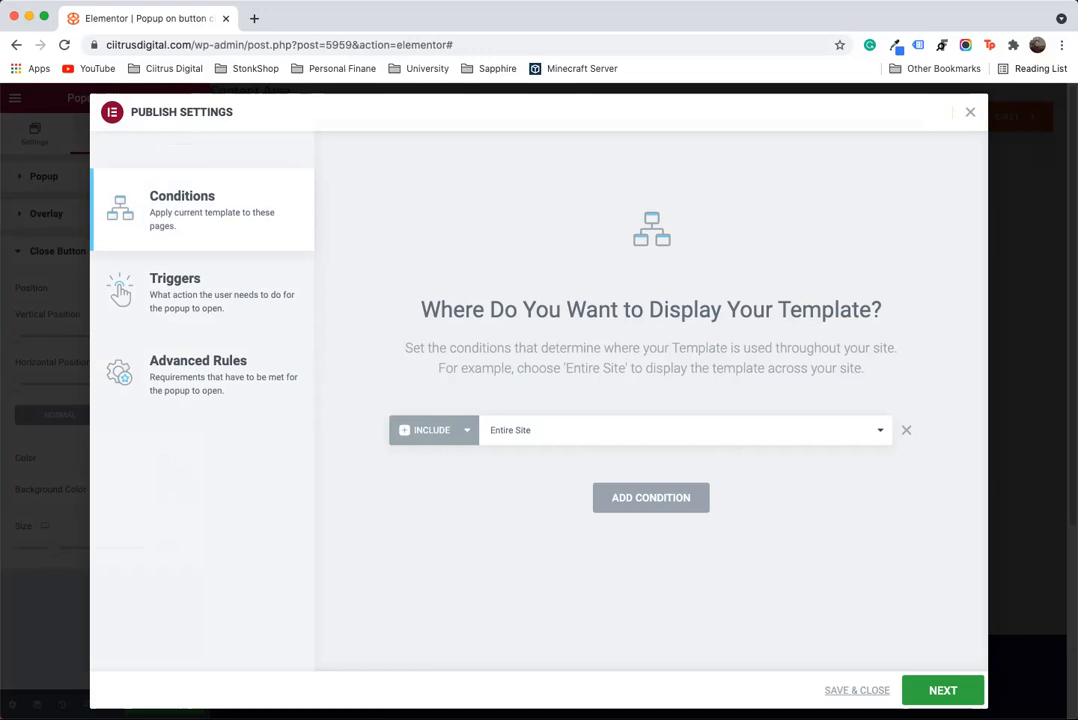
click(943, 690)
click(943, 690)
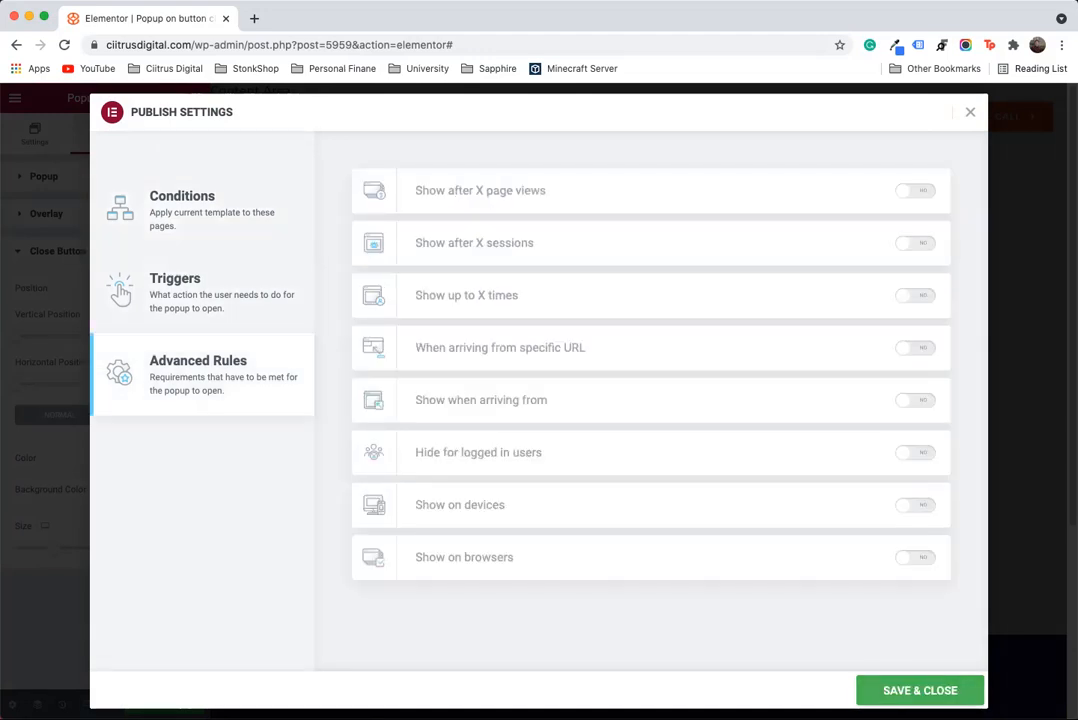
click(943, 690)
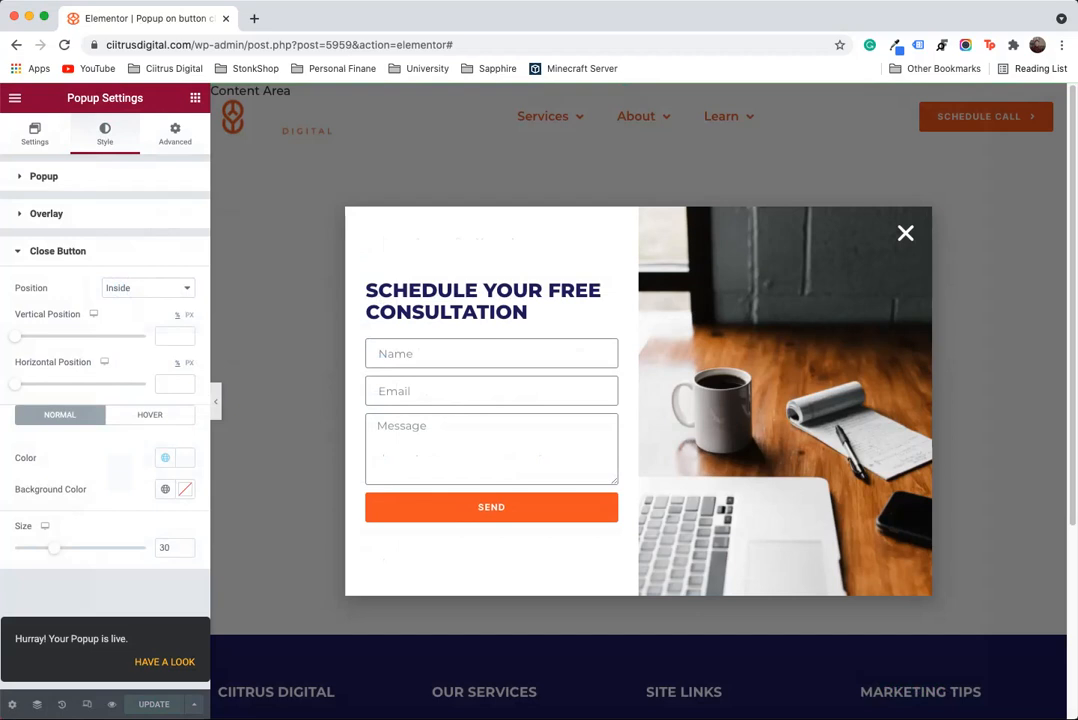
Step: Exit to the WordPress dashboard and open the Testing Page from the pages list for editing with Elementor
click(15, 97)
click(106, 356)
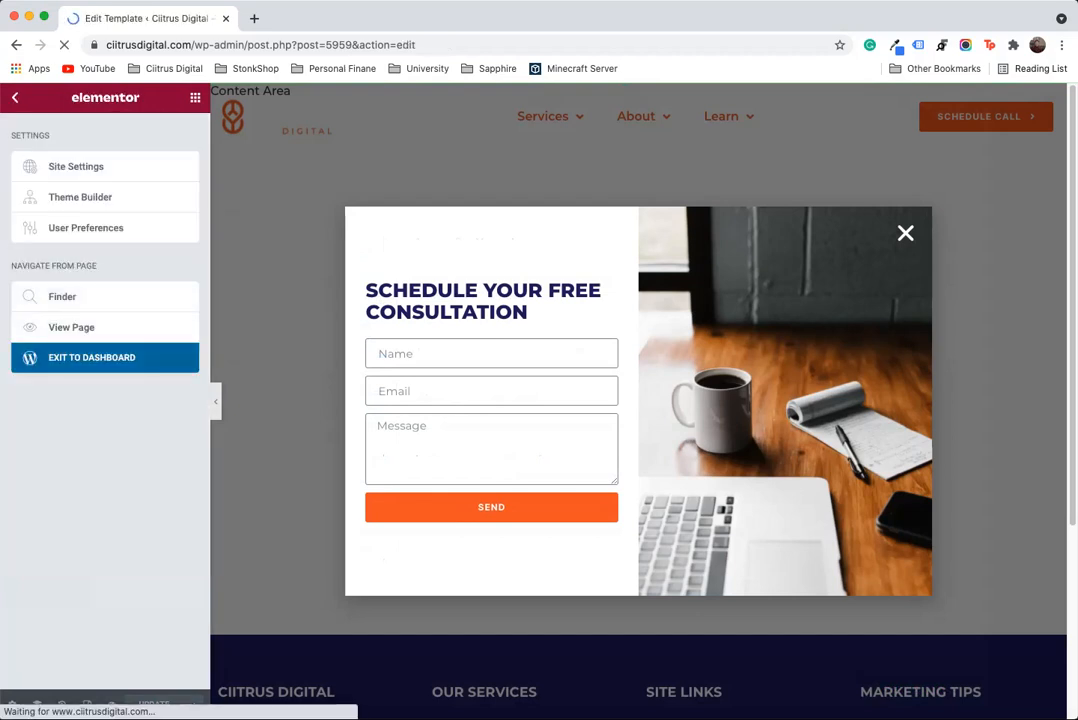
click(41, 213)
scroll(330, 450, down, 15)
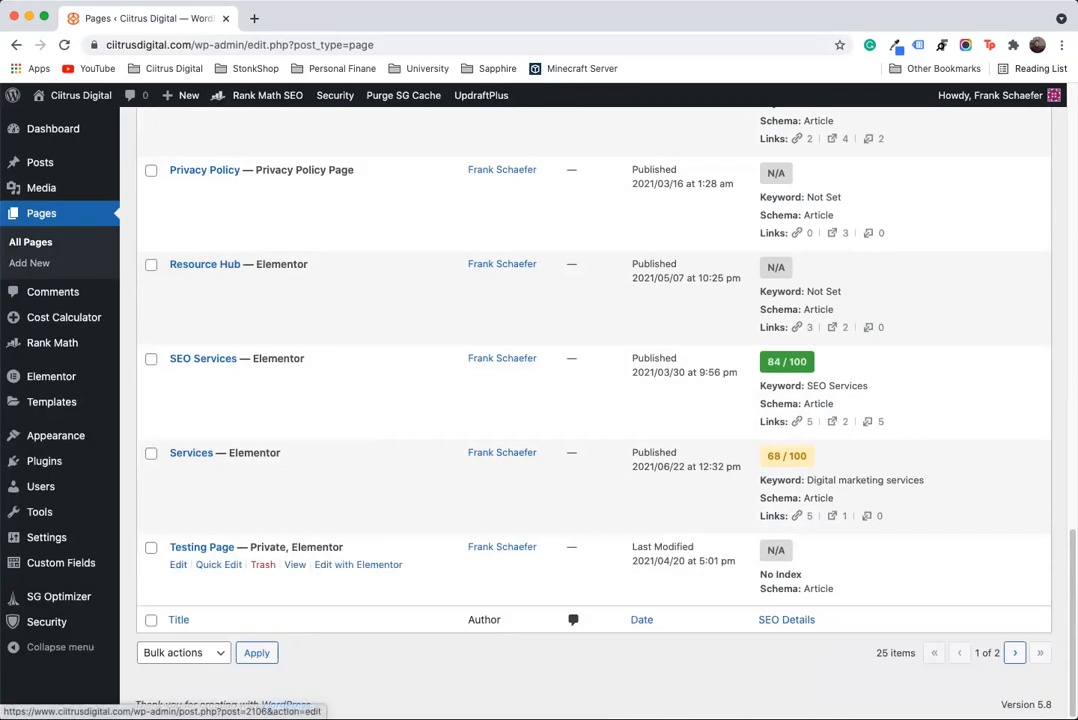
click(358, 564)
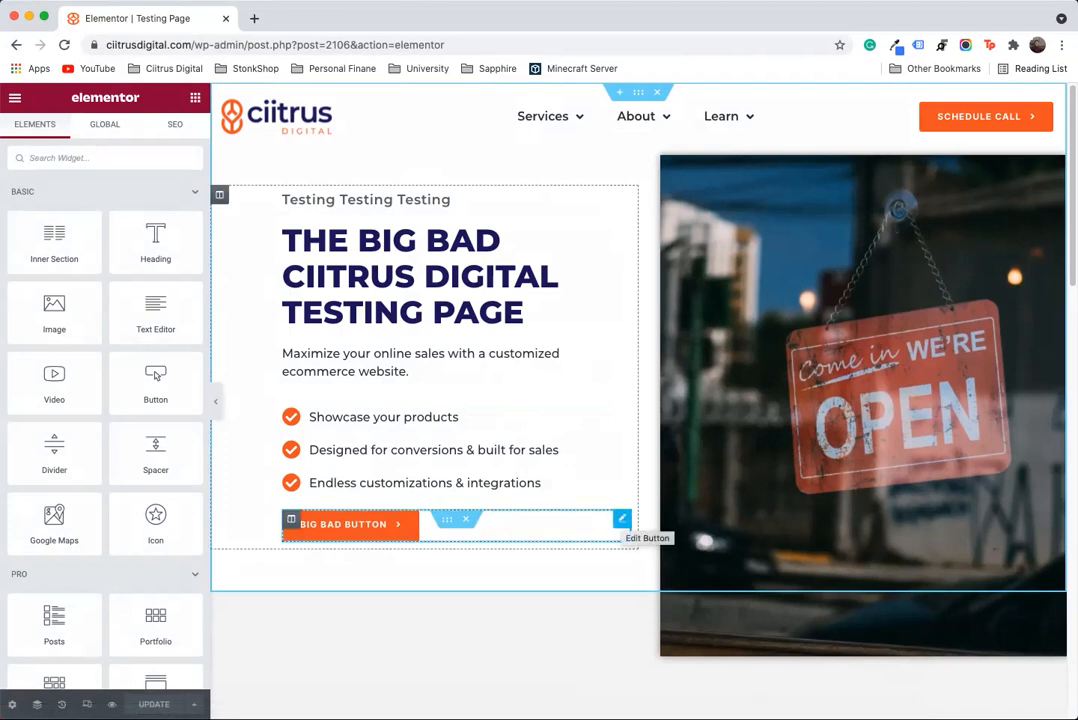
Step: Clear the Big Bad Button's existing link and assign the Popup action as its dynamic link
click(622, 518)
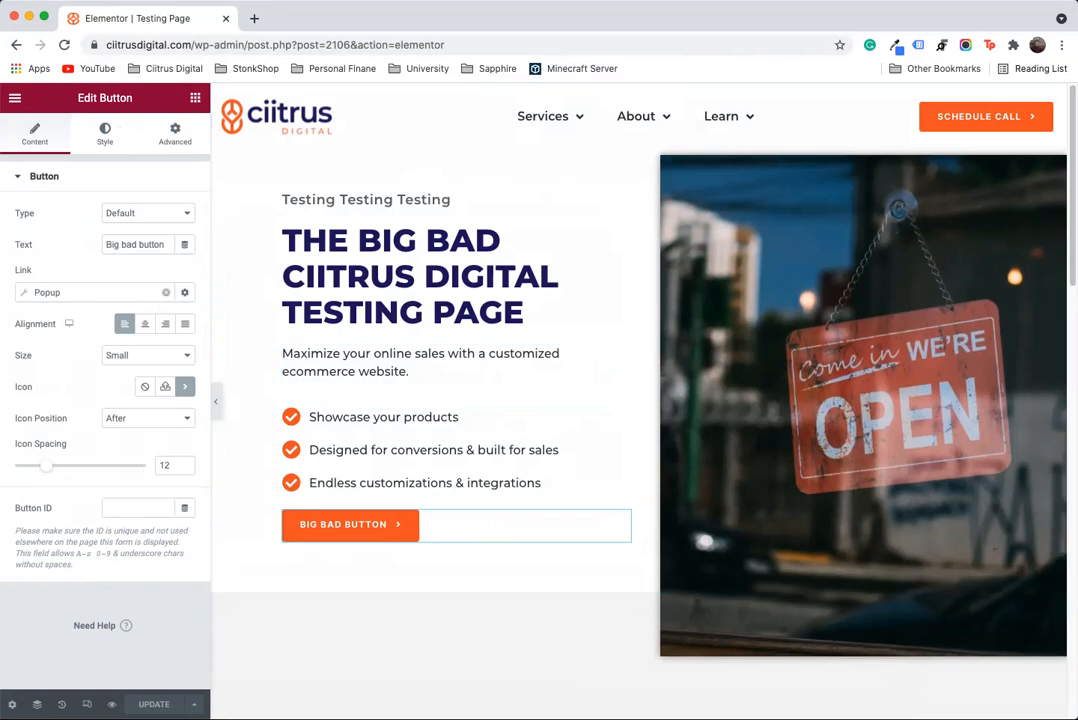
click(165, 292)
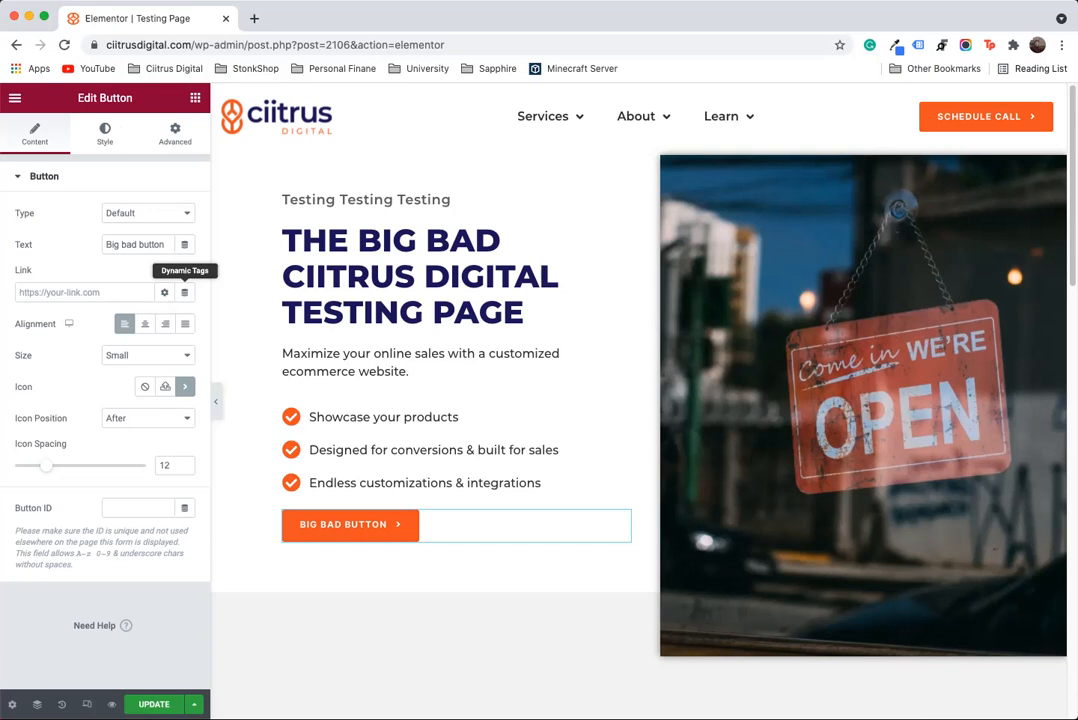
click(184, 292)
scroll(60, 351, down, 4)
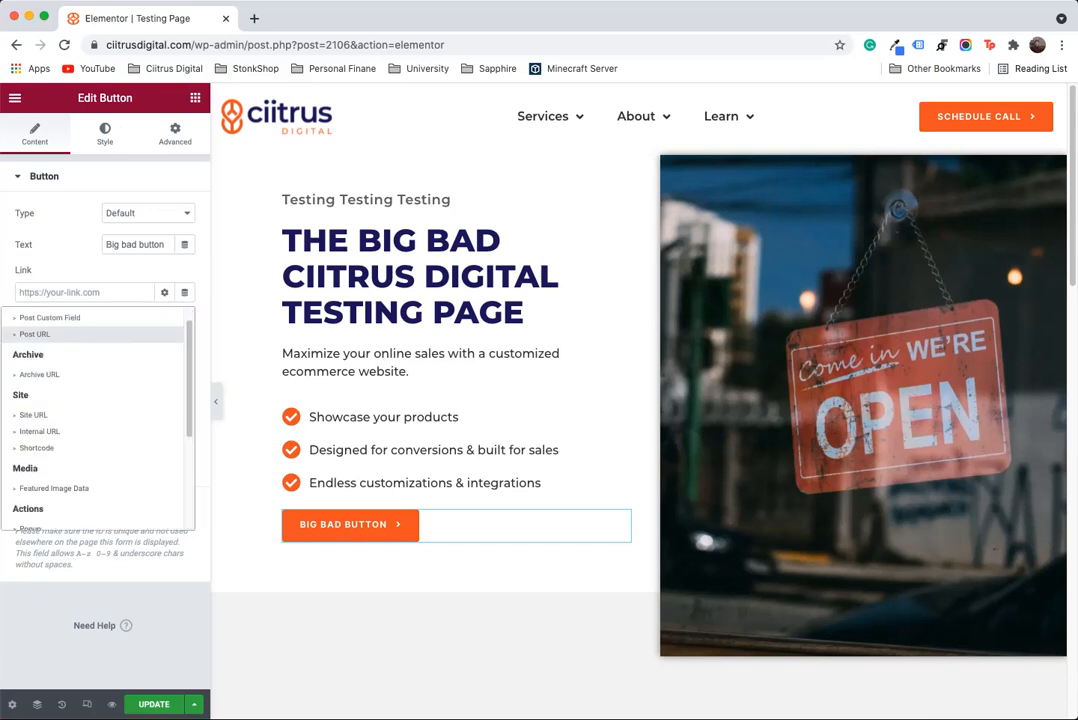
scroll(60, 351, down, 1)
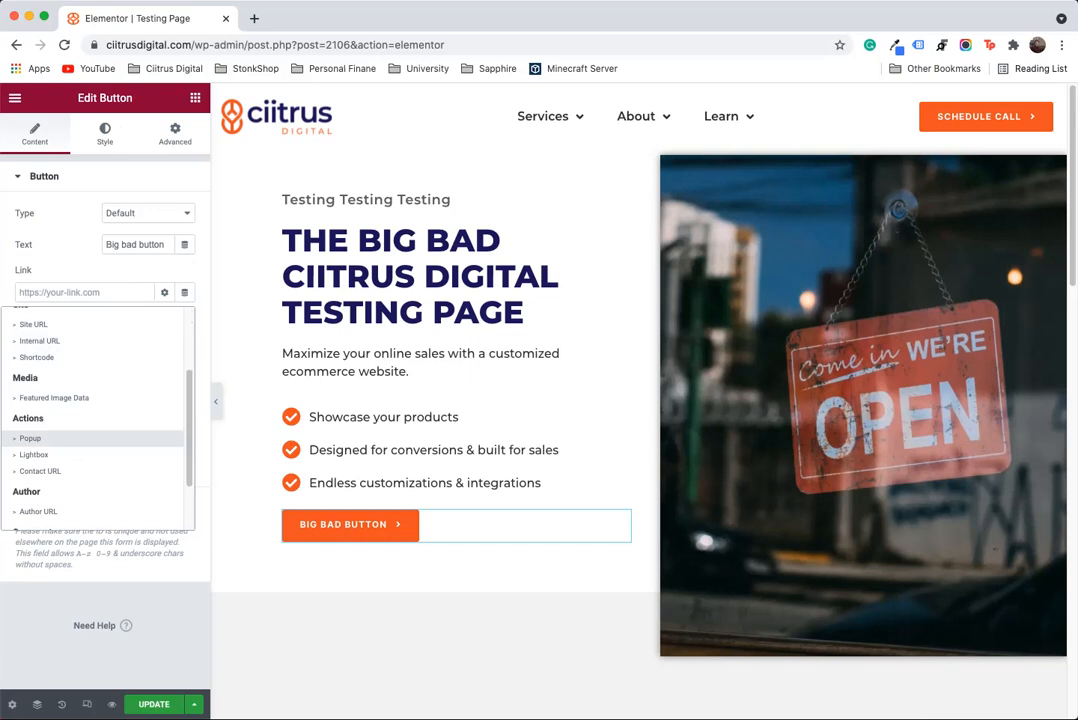
click(30, 438)
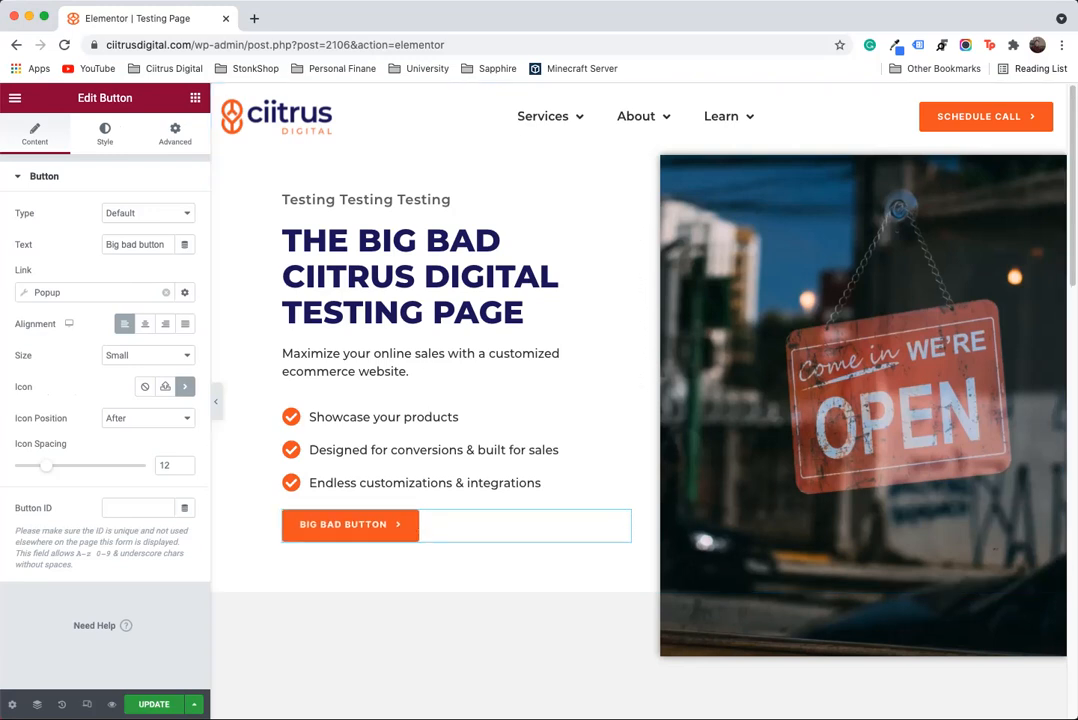
Step: Set the Big Bad Button's popup link to open the "Popup on button click (Template)" popup
click(52, 292)
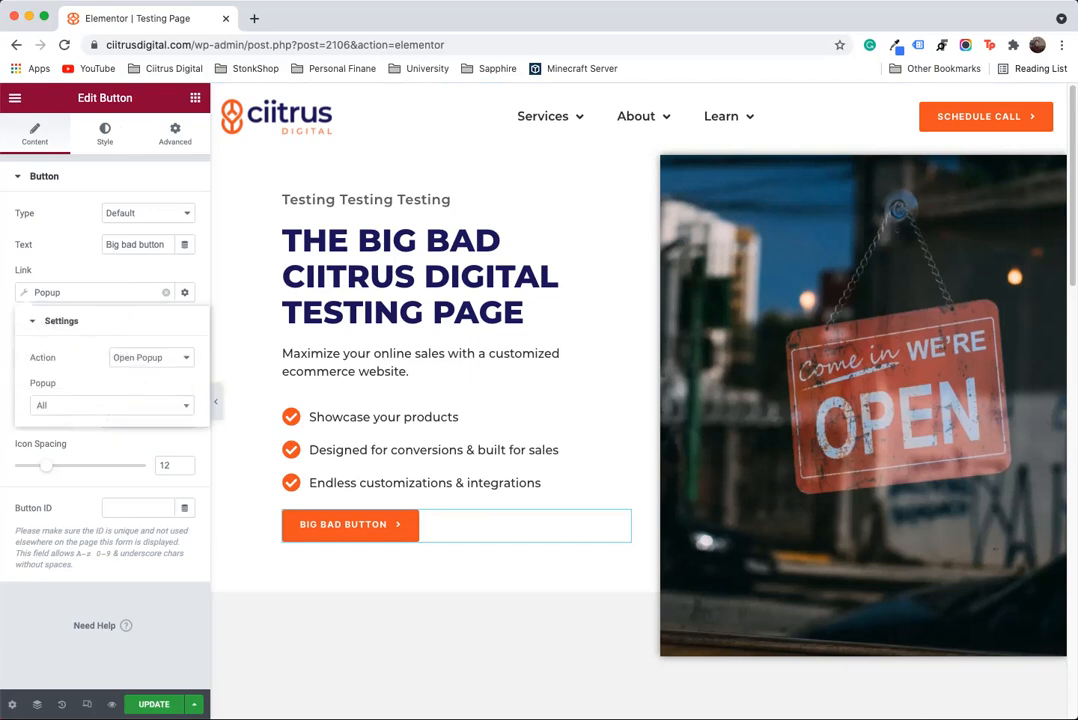
click(111, 405)
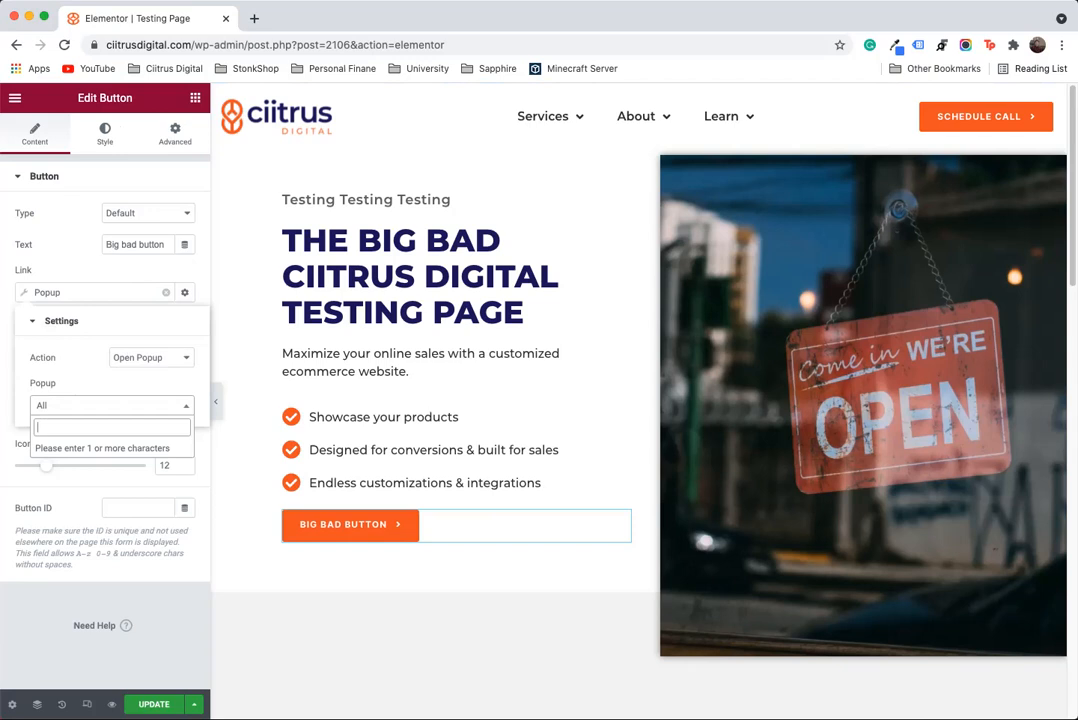
text(p)
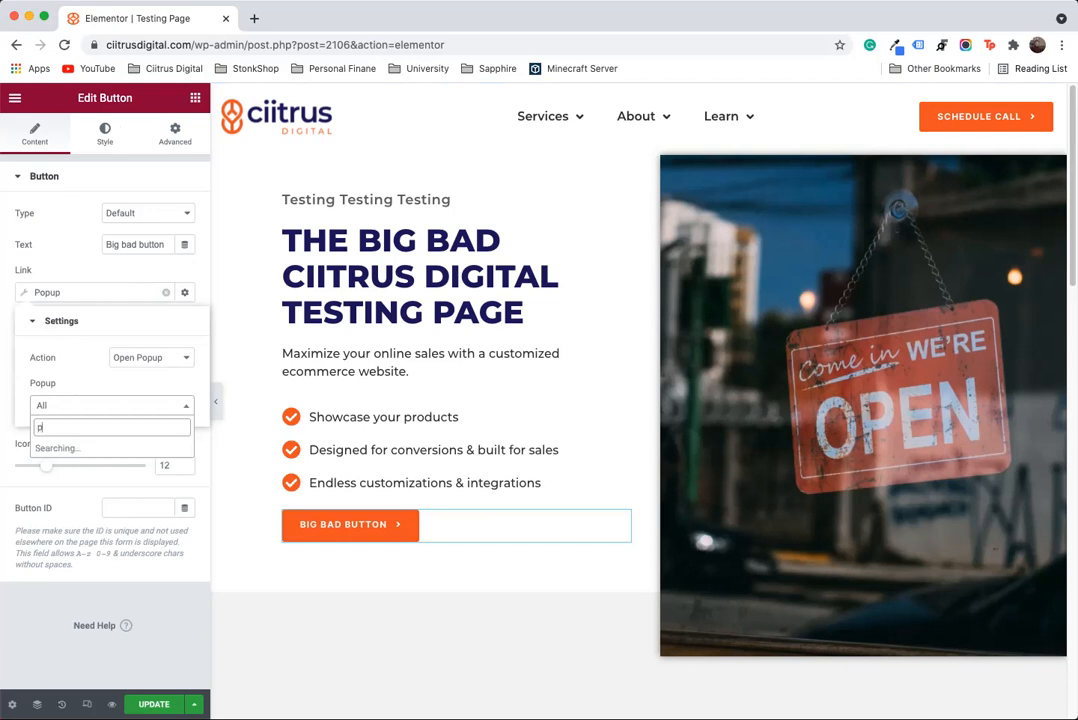
text(opup)
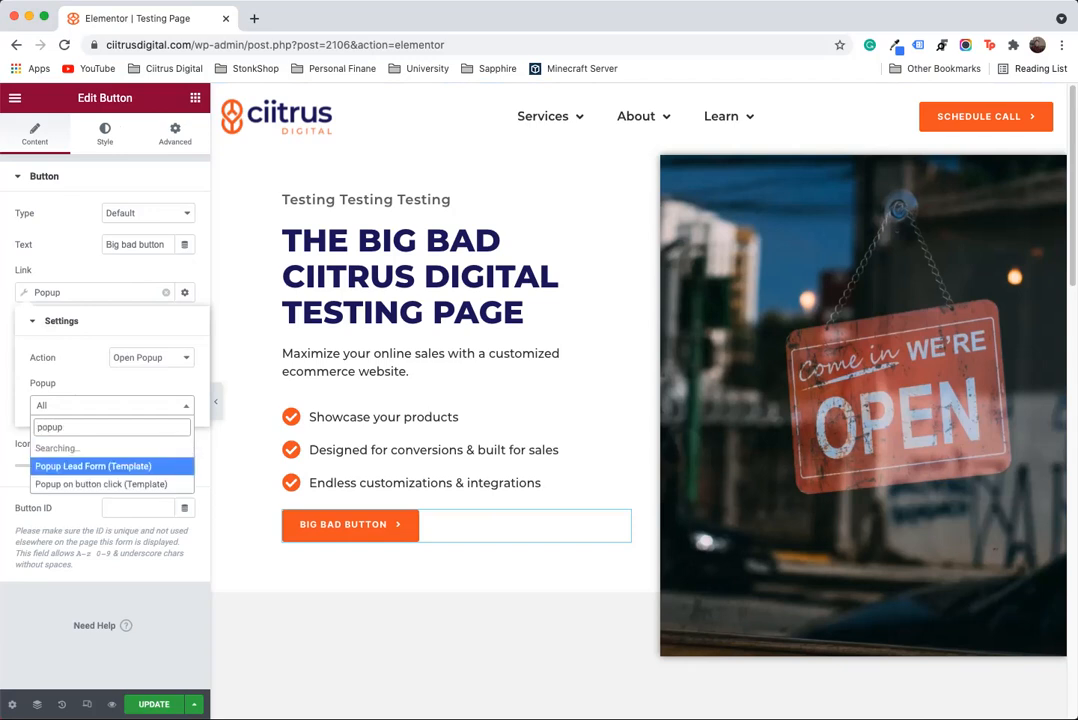
key(Down)
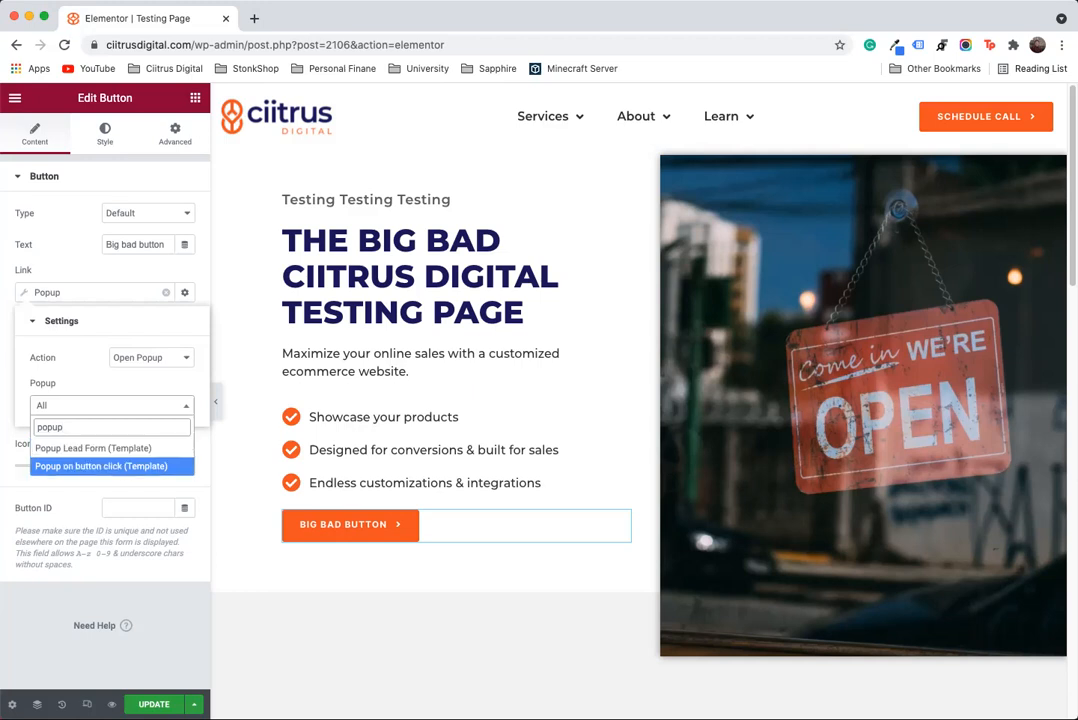
key(Return)
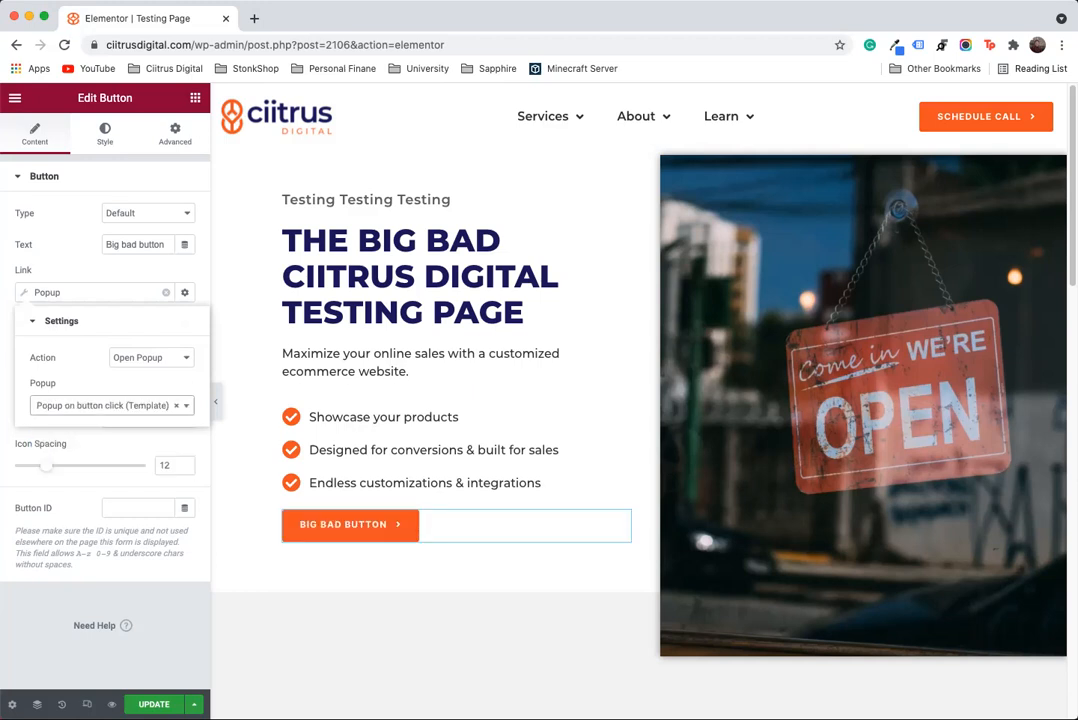
click(120, 444)
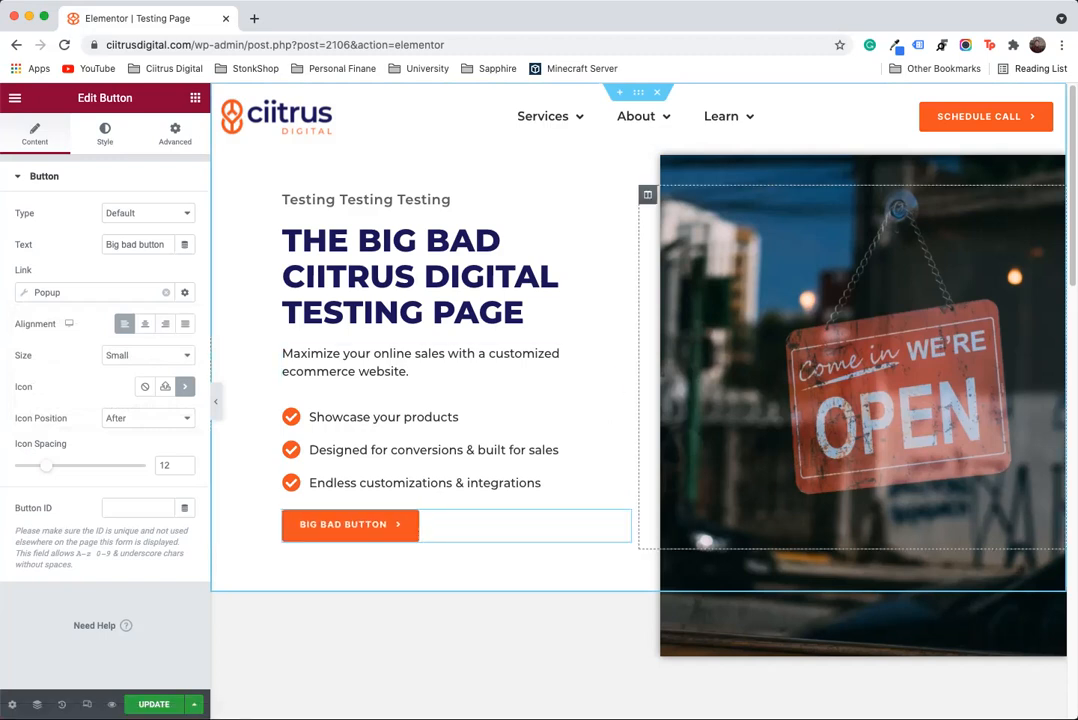
Step: Add an Image widget between "Testing Testing Testing" and the main heading, using the media library photo of a laptop and mug on a desk
scroll(640, 400, down, 5)
scroll(640, 400, up, 3)
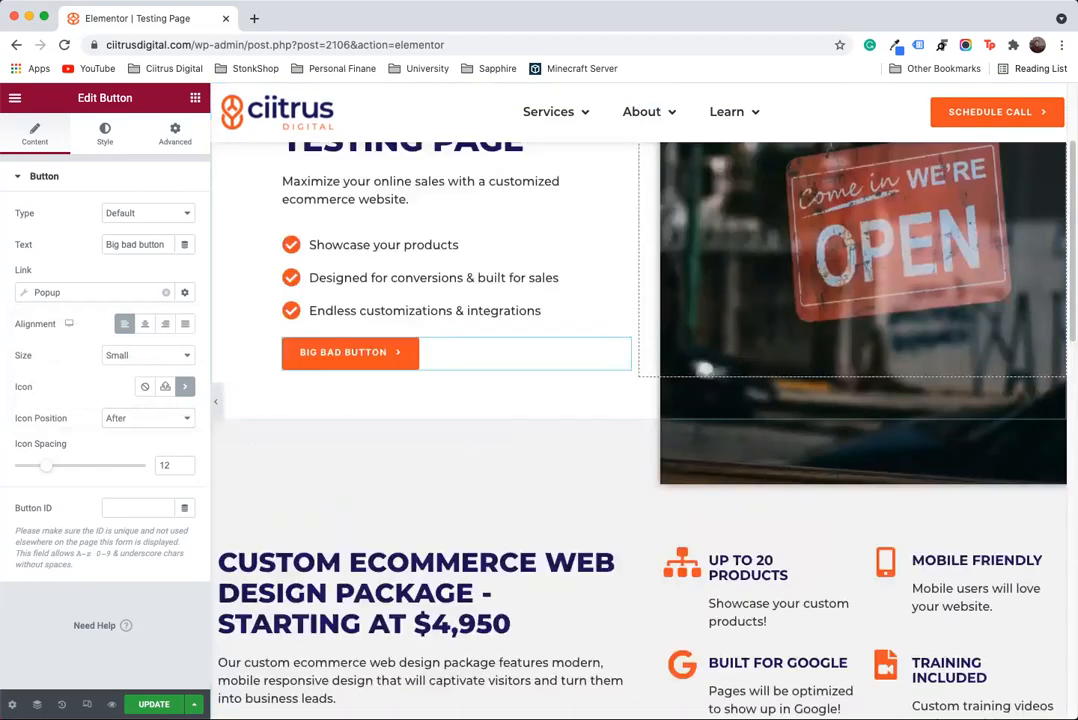
click(195, 98)
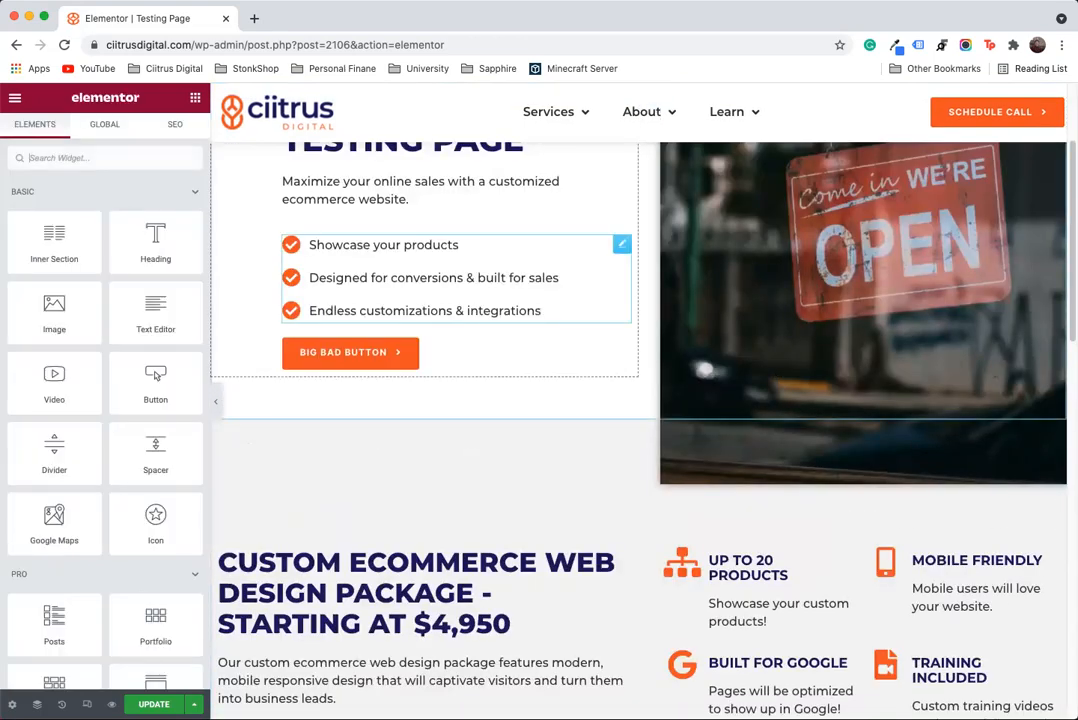
scroll(680, 310, up, 3)
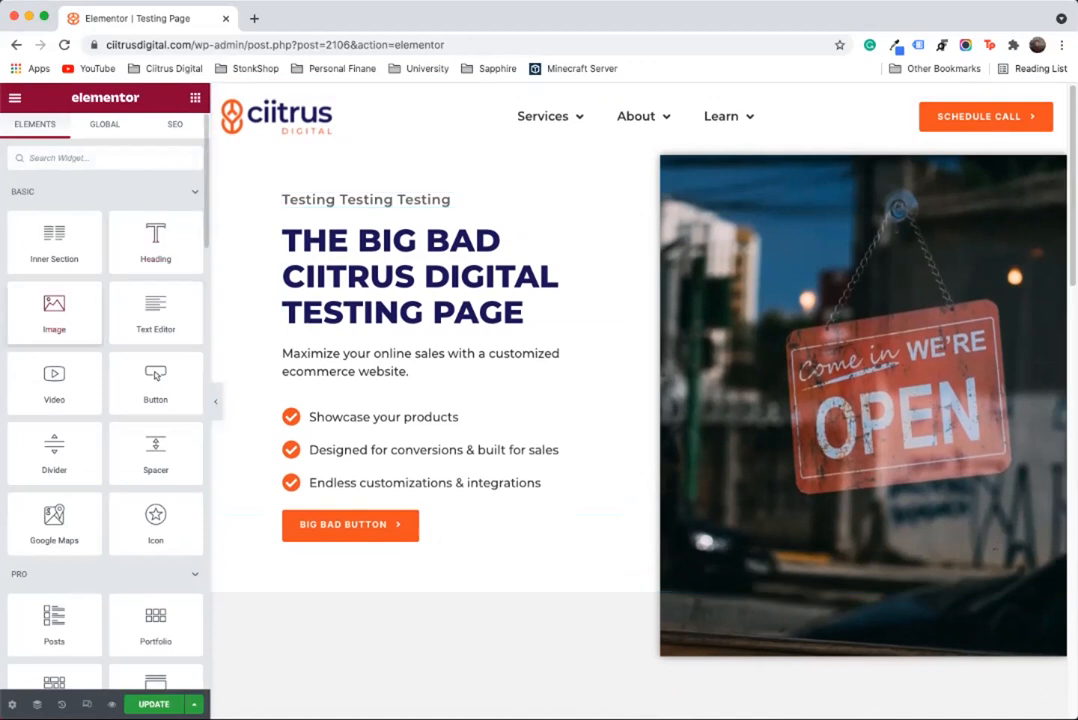
drag(54, 312, 420, 225)
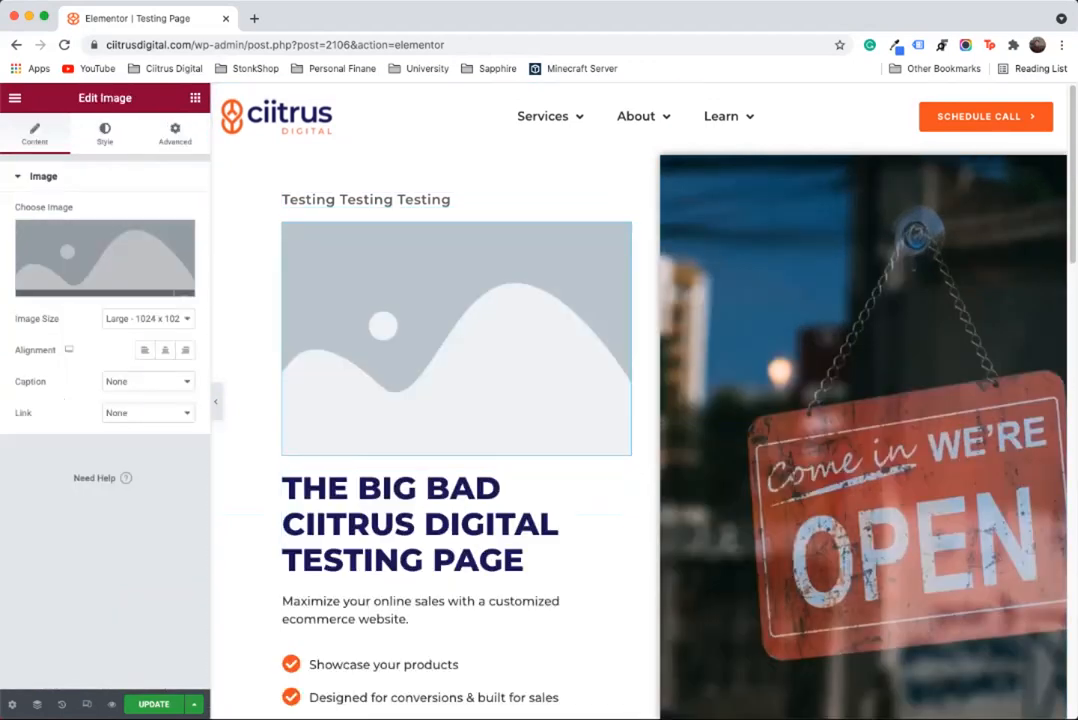
click(105, 240)
click(231, 277)
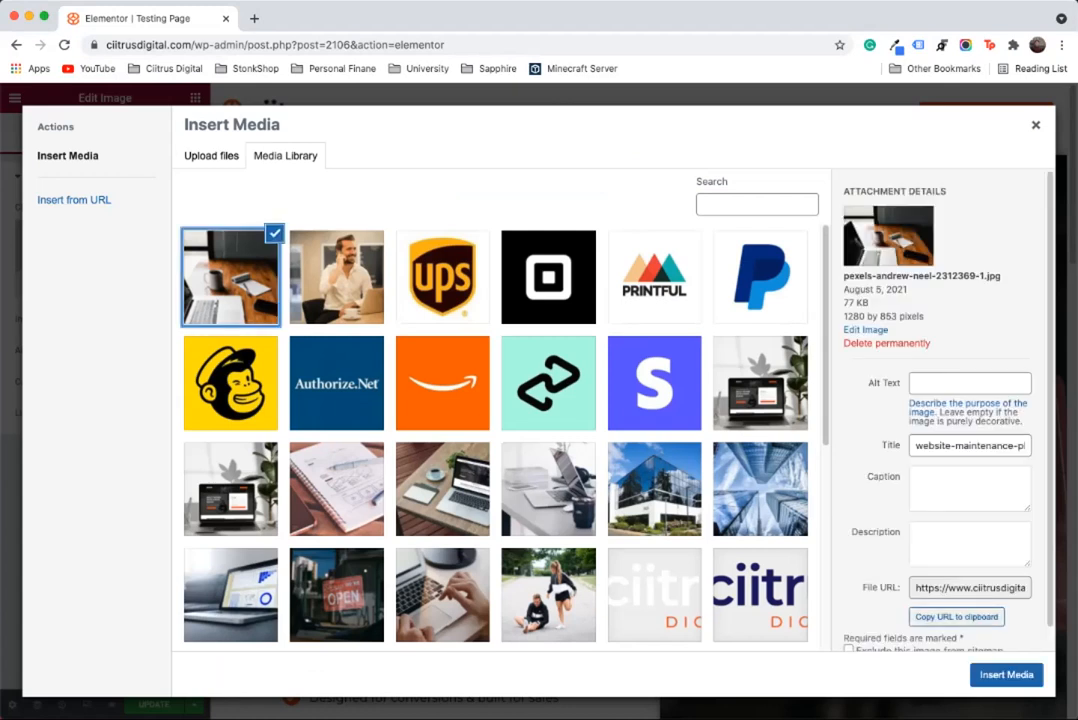
click(1006, 675)
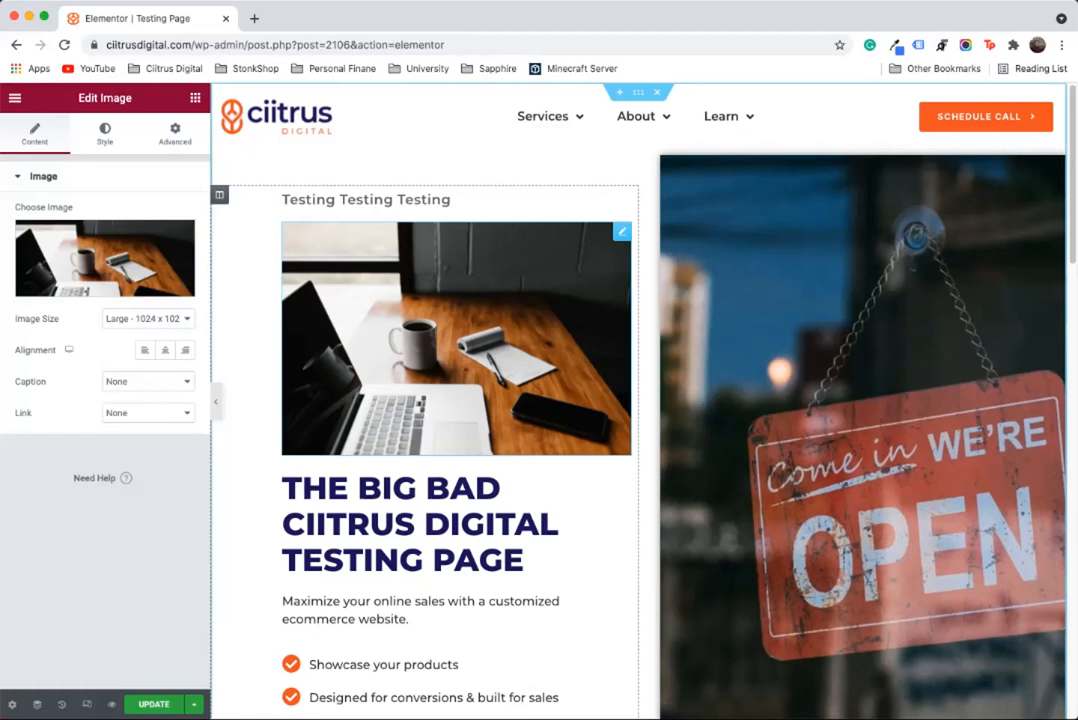
Step: Give the image a custom URL link with the dynamic Popup action that opens "Popup on button click (Template)"
click(148, 412)
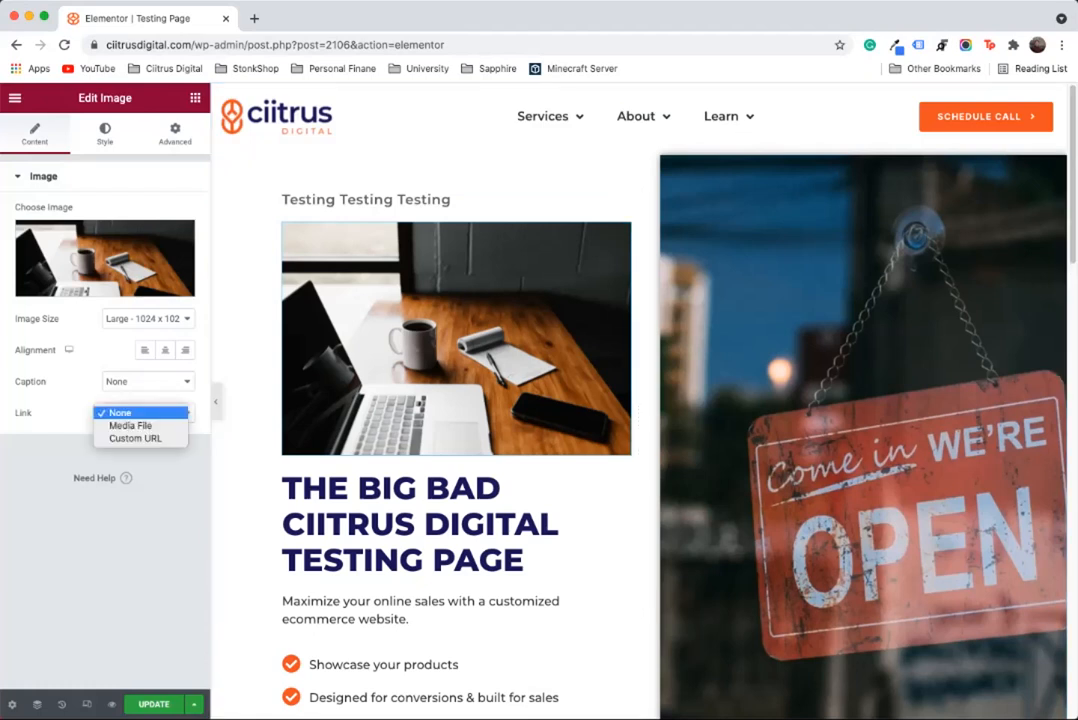
click(135, 438)
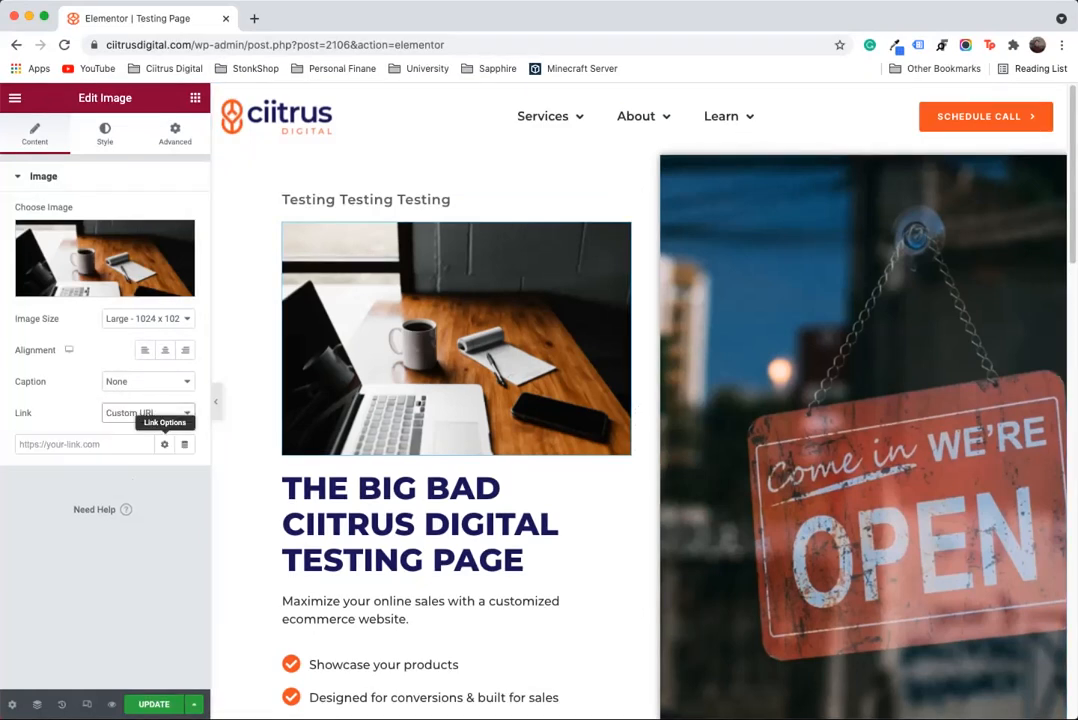
click(184, 444)
scroll(95, 560, down, 3)
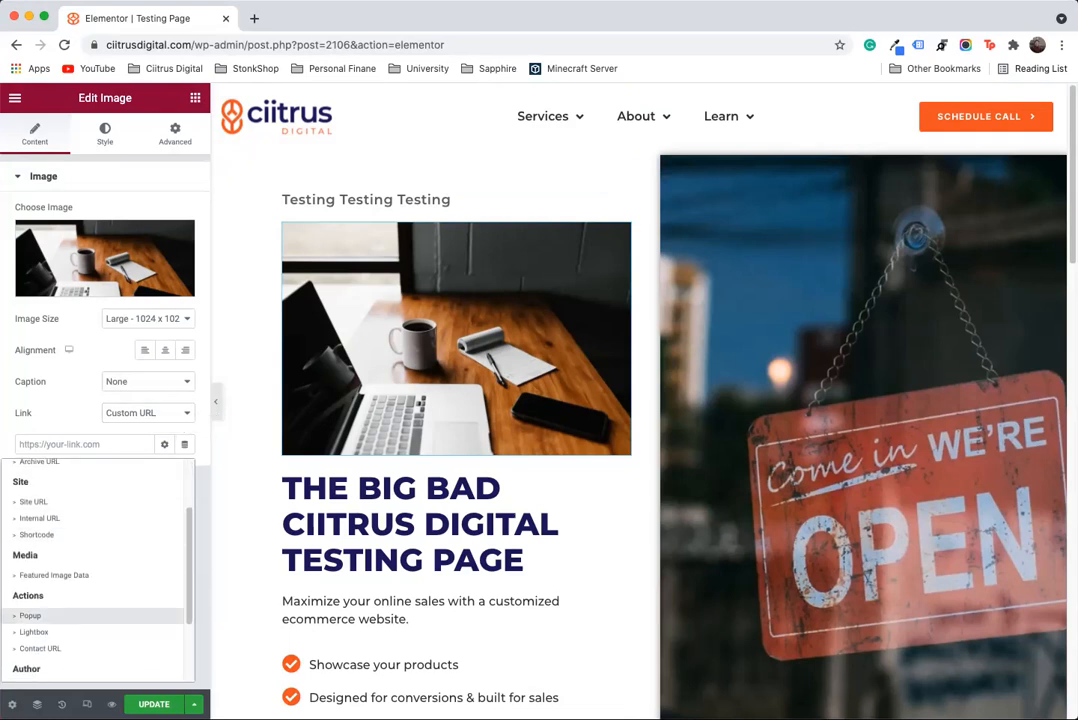
click(30, 618)
click(111, 557)
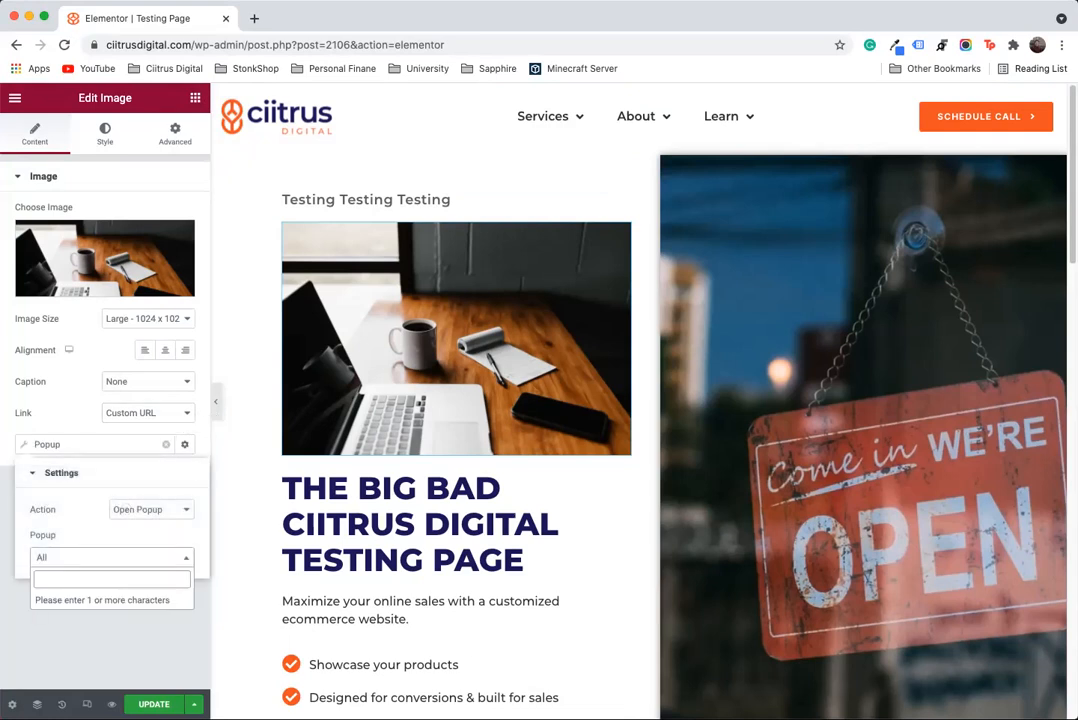
text(pop)
key(Down)
key(Return)
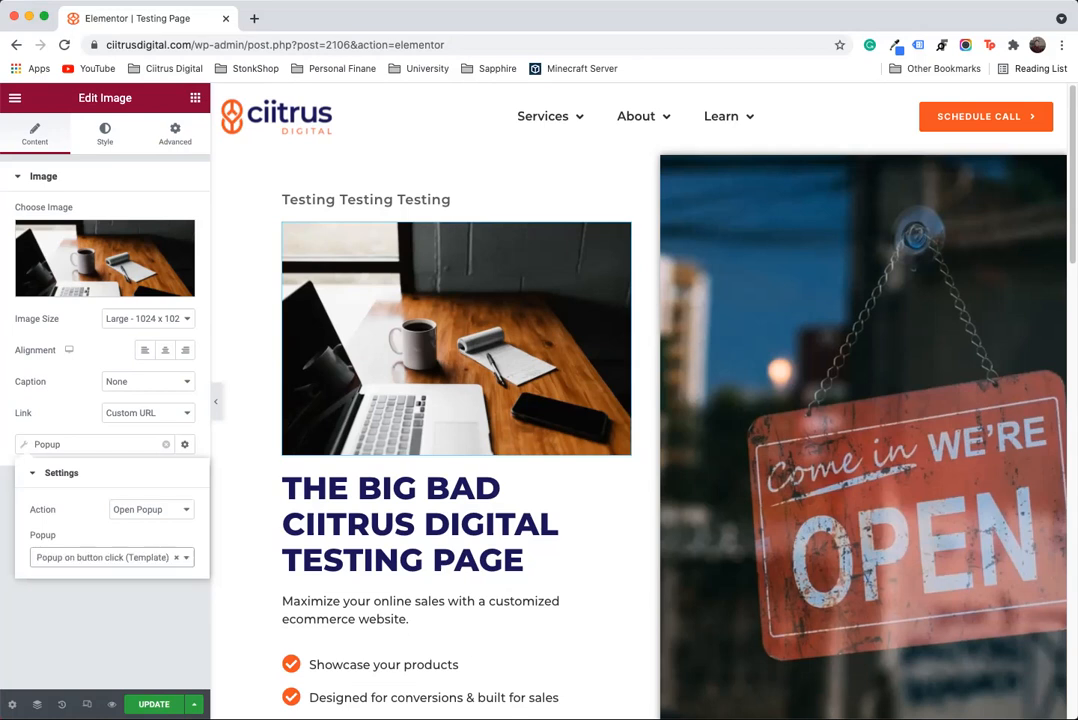
Step: Update the Testing Page and open a preview of the changes
scroll(640, 400, down, 5)
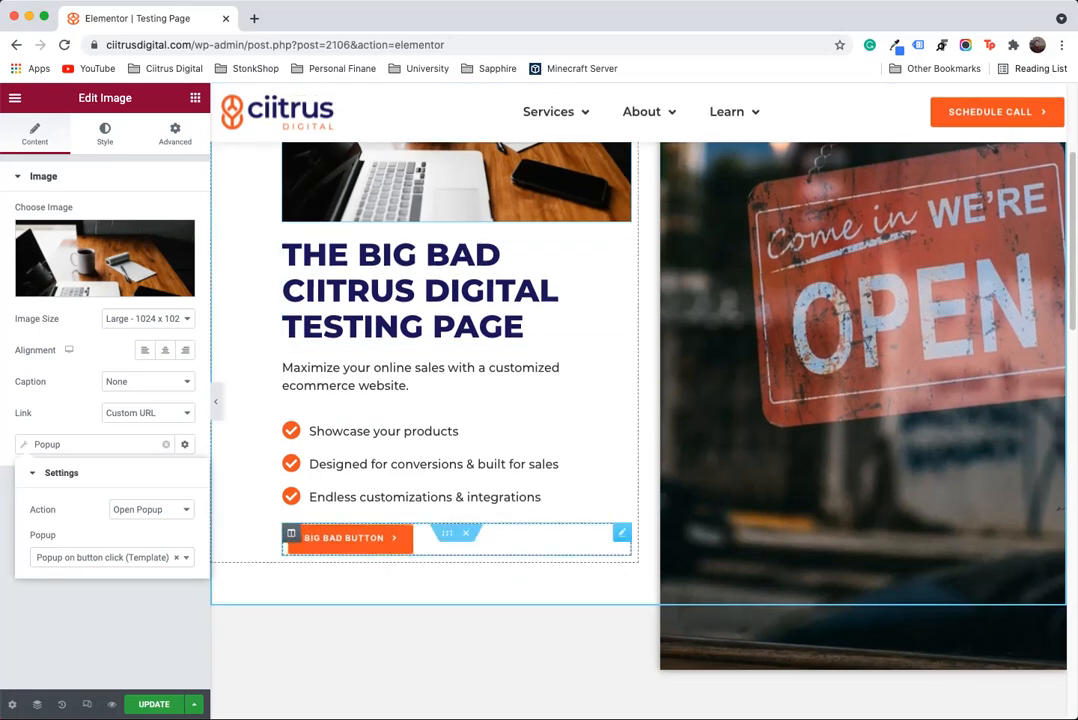
click(154, 704)
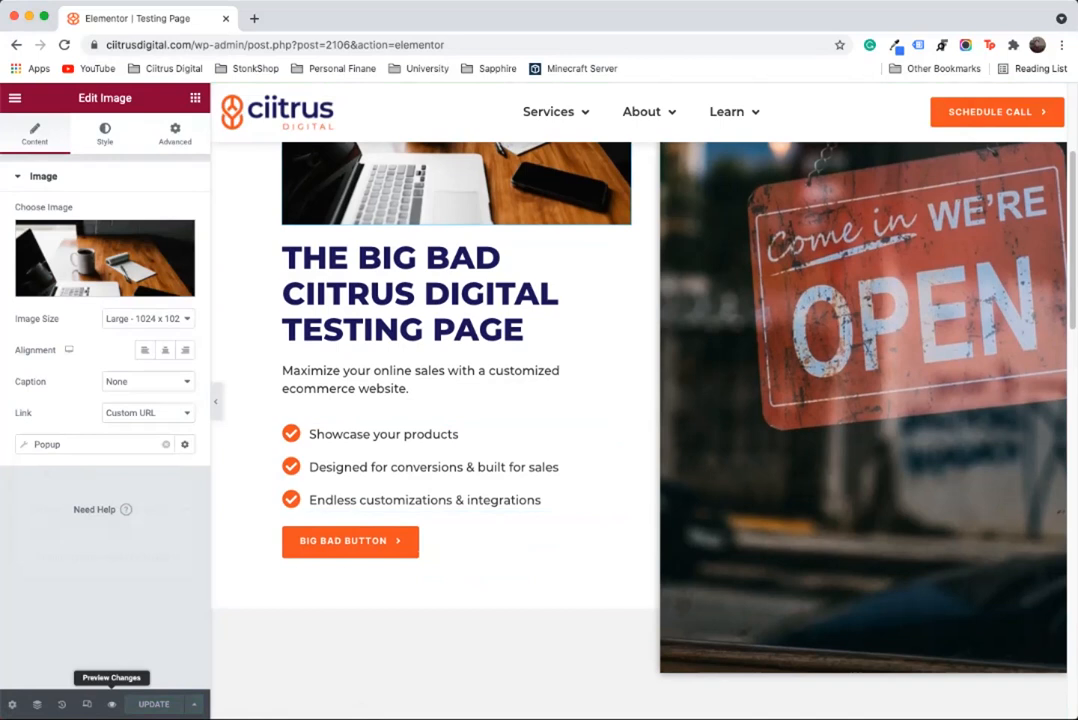
click(111, 704)
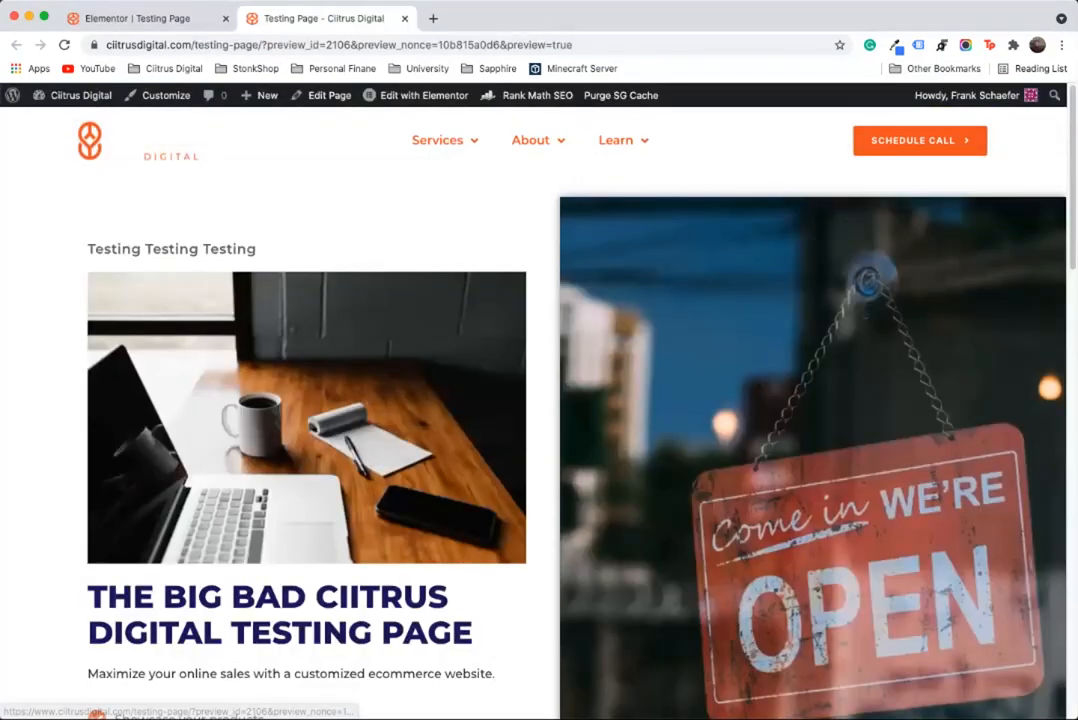
Step: Test the Big Bad Button on the preview page by repeatedly opening and closing its consultation popup
scroll(539, 400, down, 5)
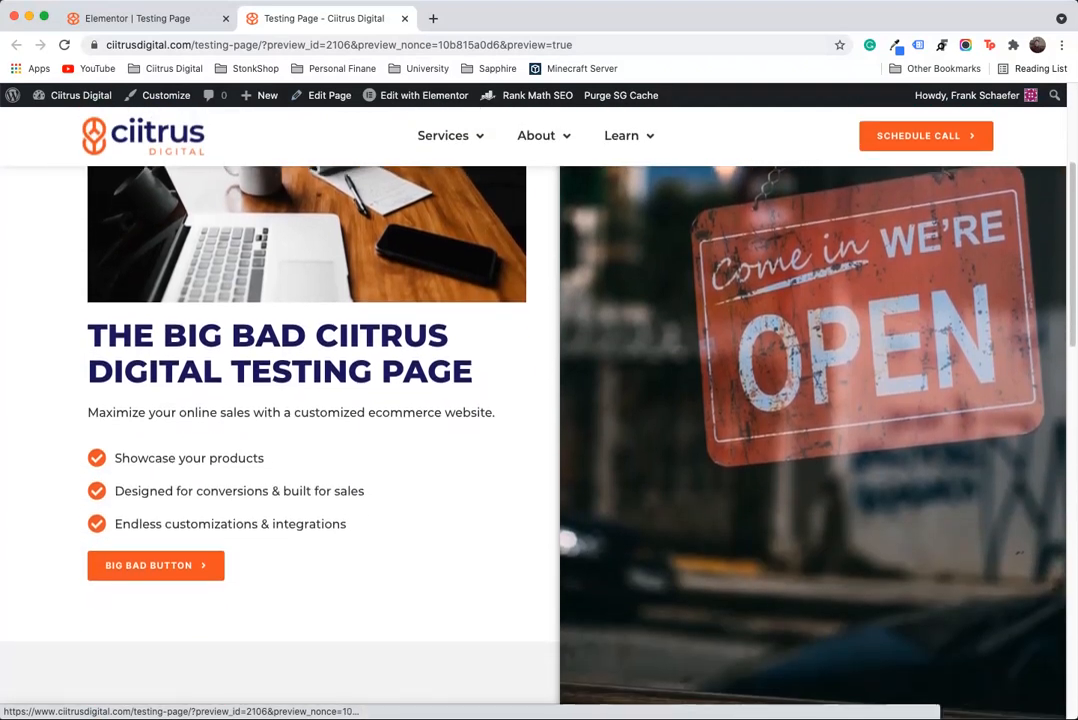
click(155, 568)
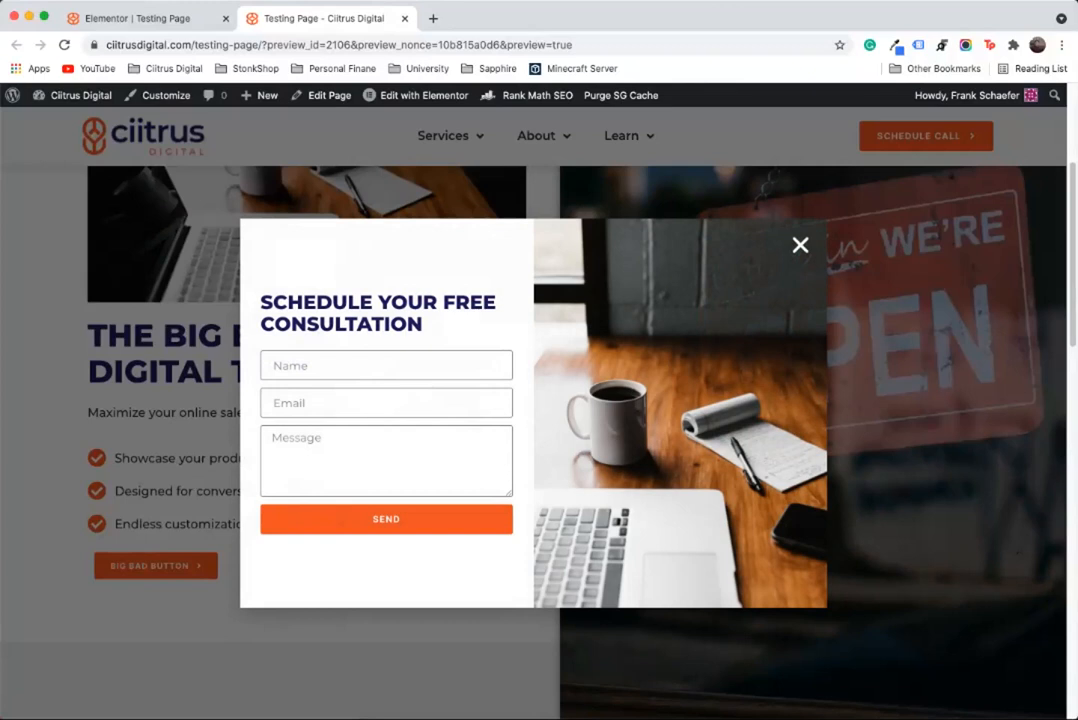
click(155, 566)
scroll(155, 480, down, 2)
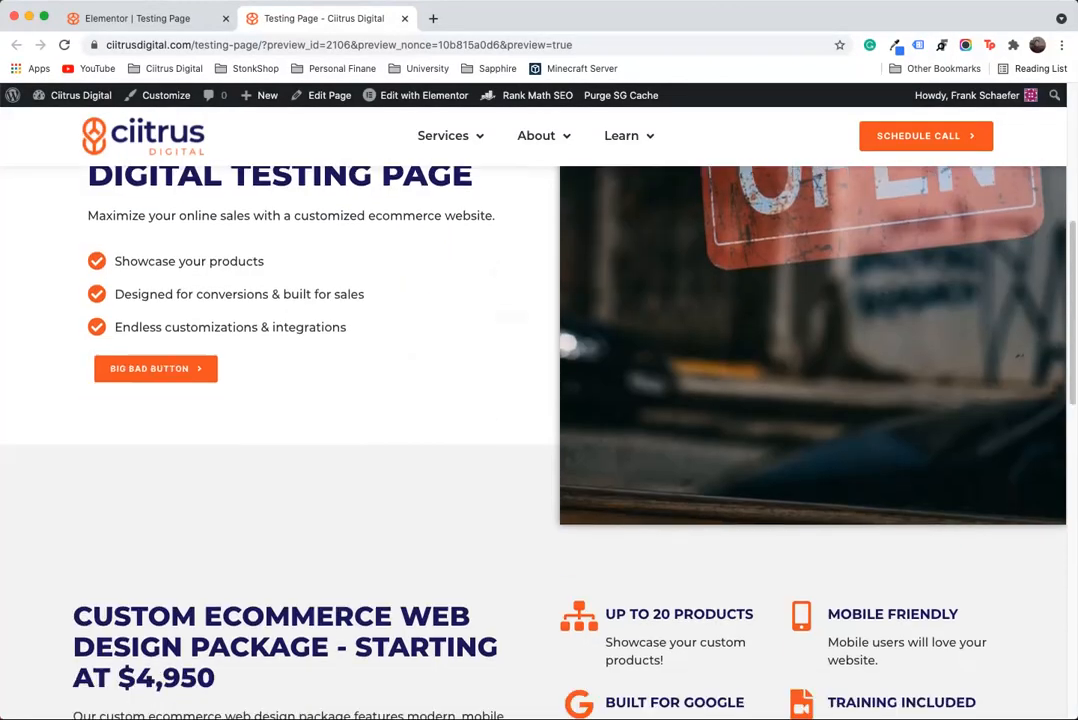
click(155, 369)
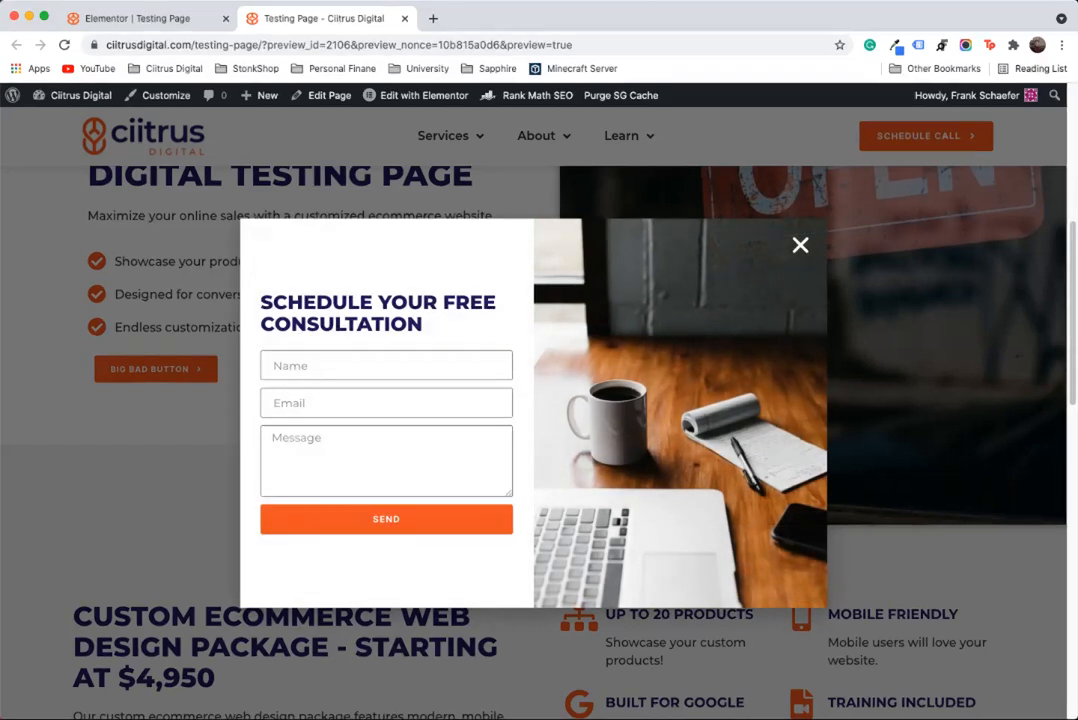
click(155, 369)
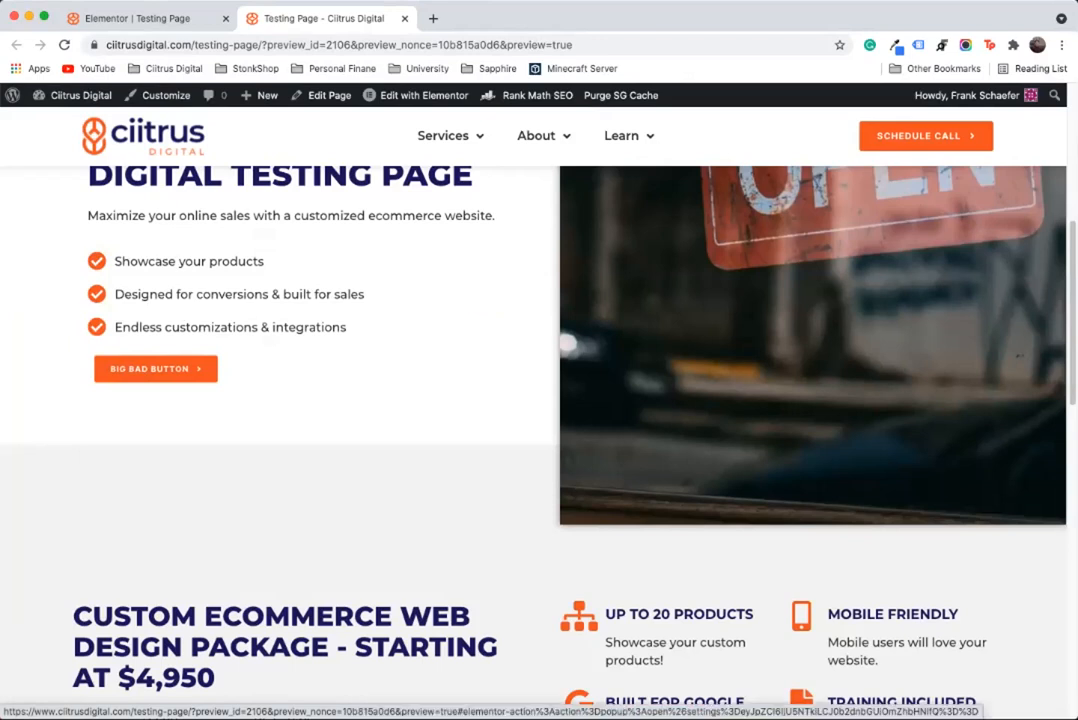
click(155, 369)
click(155, 369)
scroll(155, 369, up, 5)
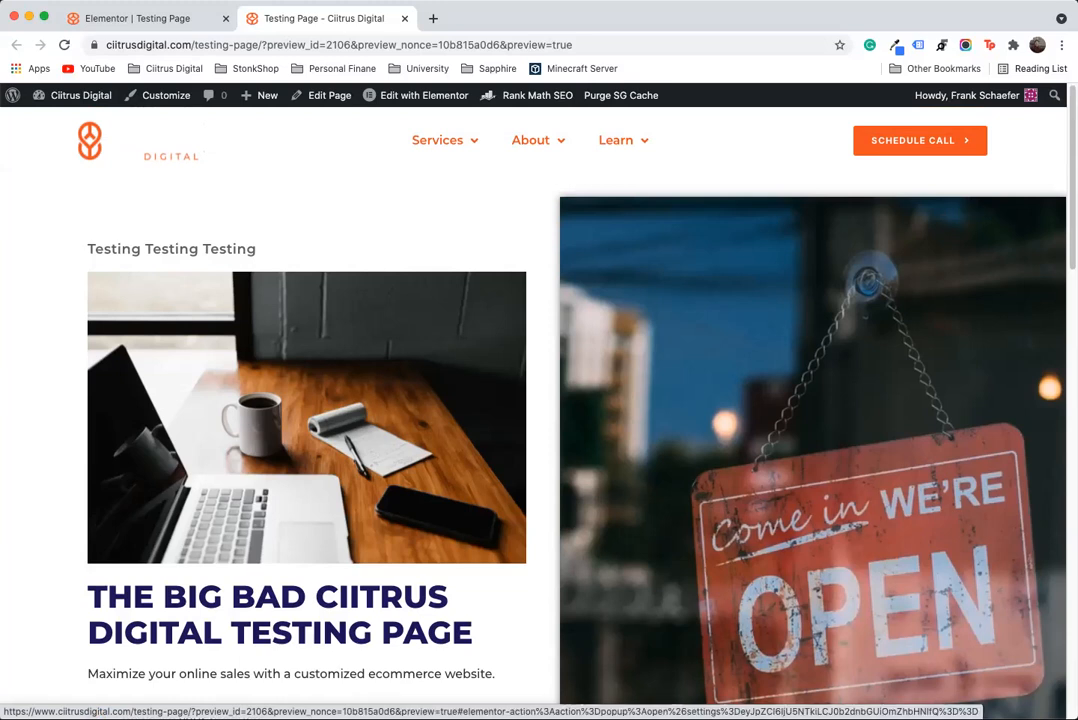
click(919, 141)
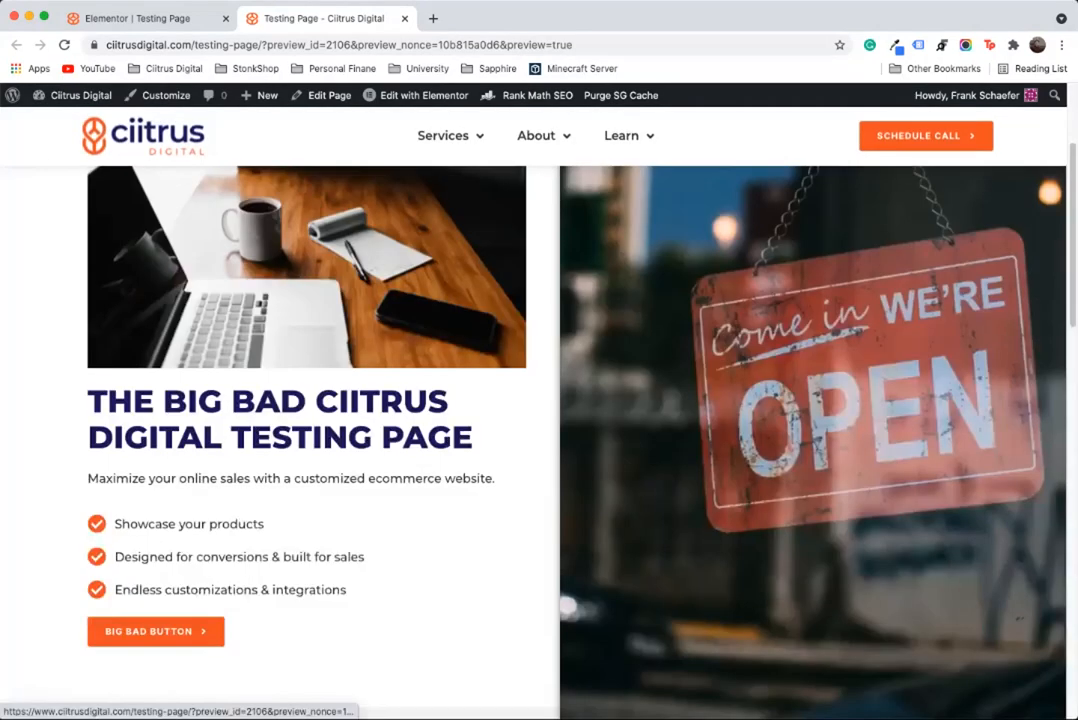
scroll(155, 628, down, 3)
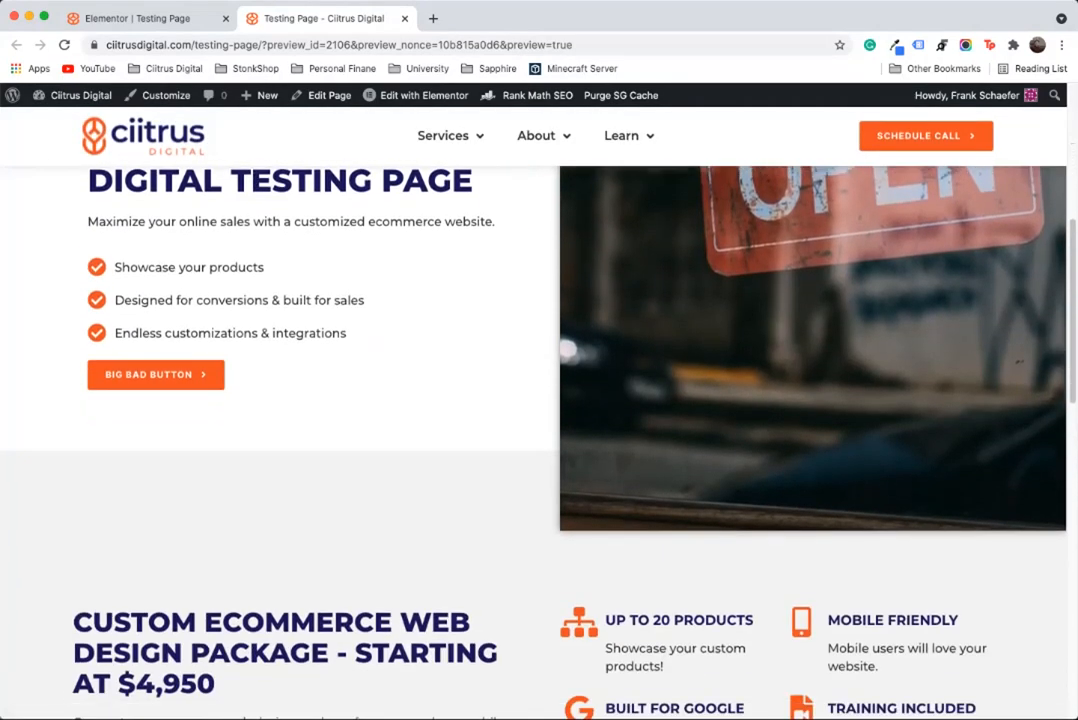
scroll(155, 374, up, 3)
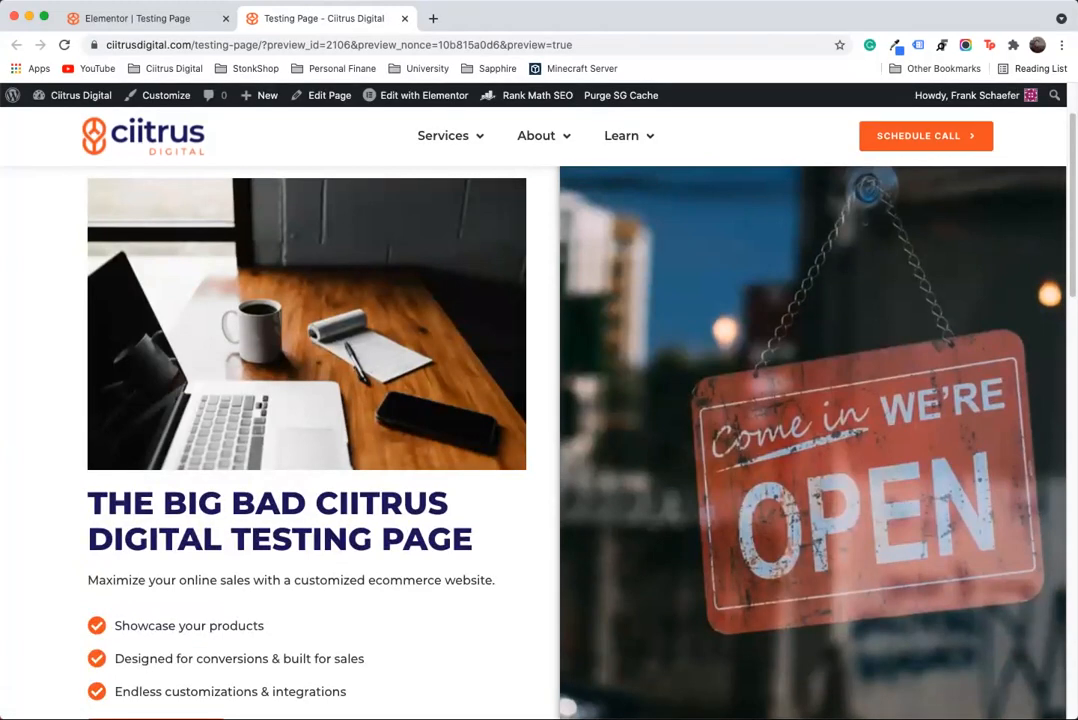
scroll(539, 412, up, 2)
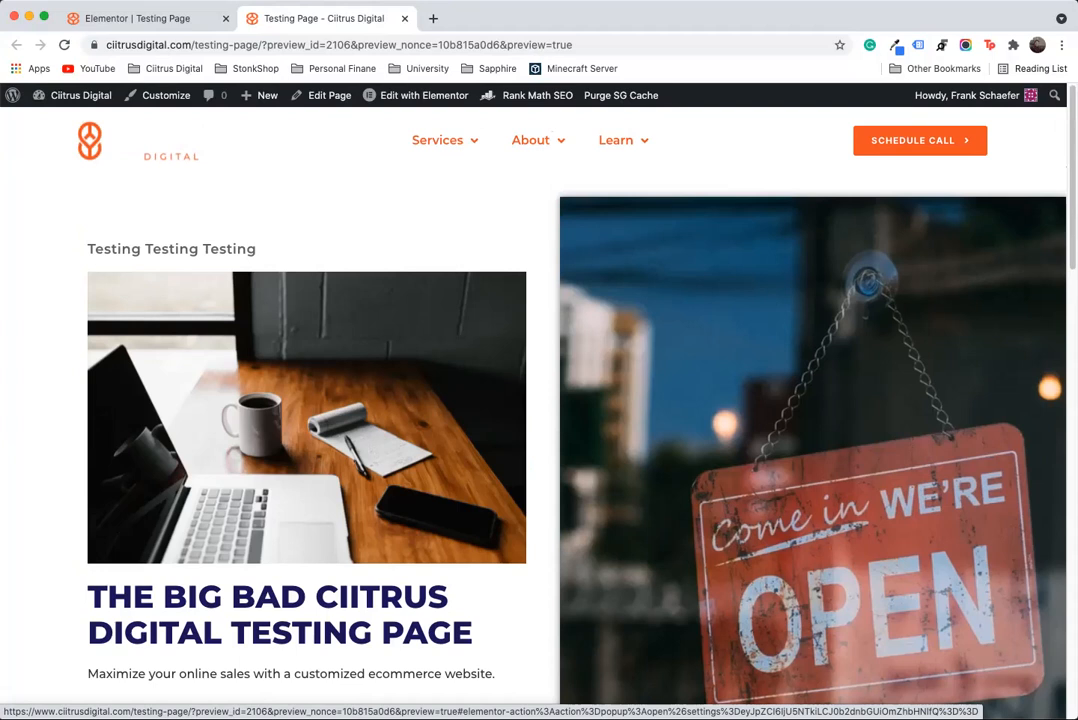
scroll(539, 412, down, 3)
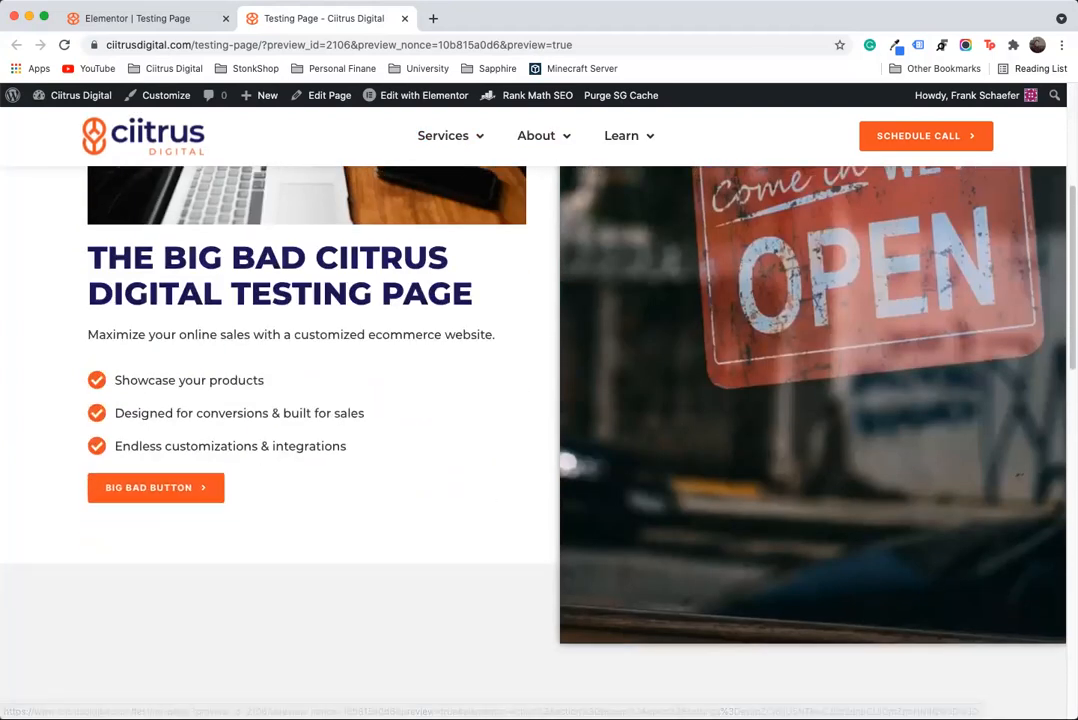